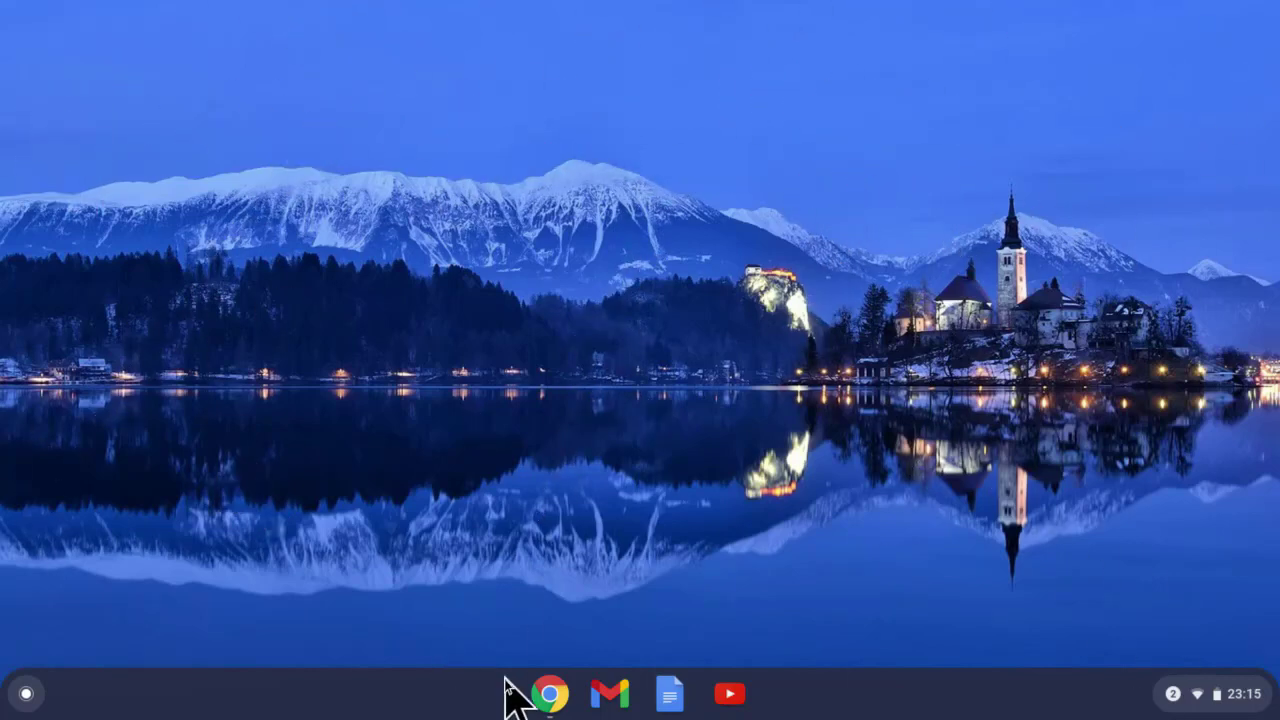
Open Wikipedia's main page in the browser and launch the Texthelp reading toolbar on it.
right_click(553, 703)
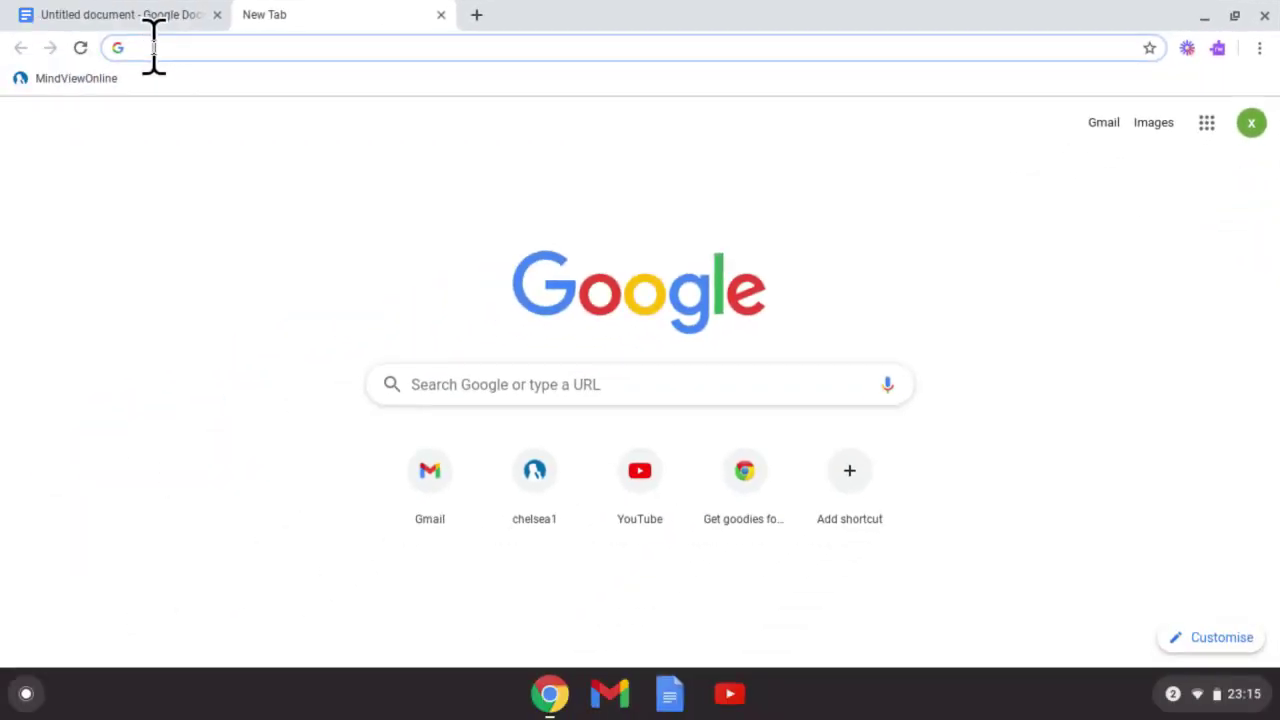
text(wikipedia)
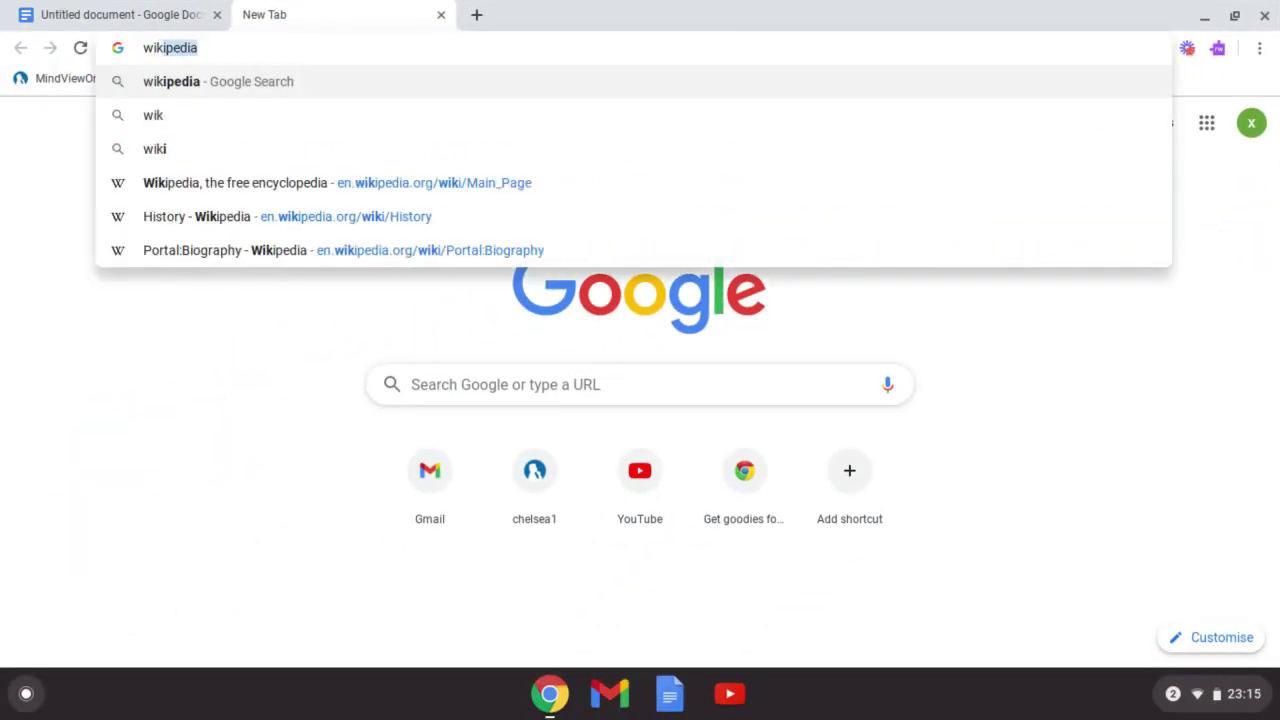
key(Return)
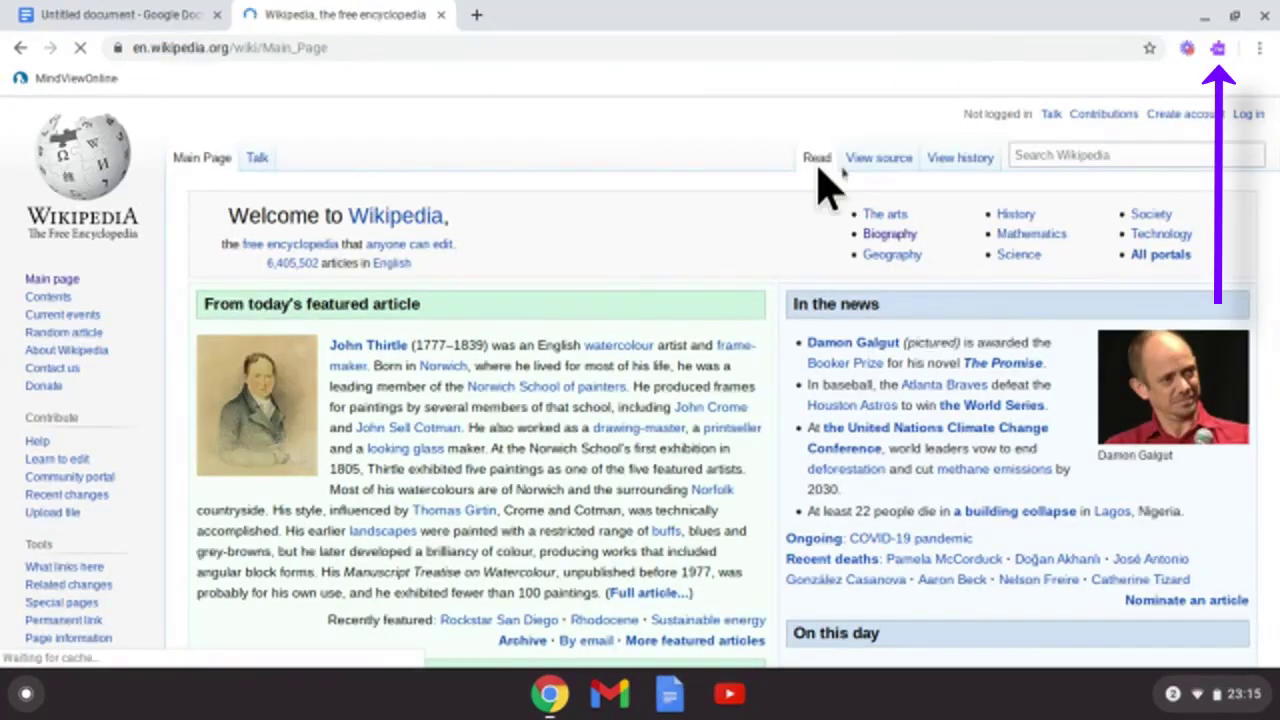
click(1215, 53)
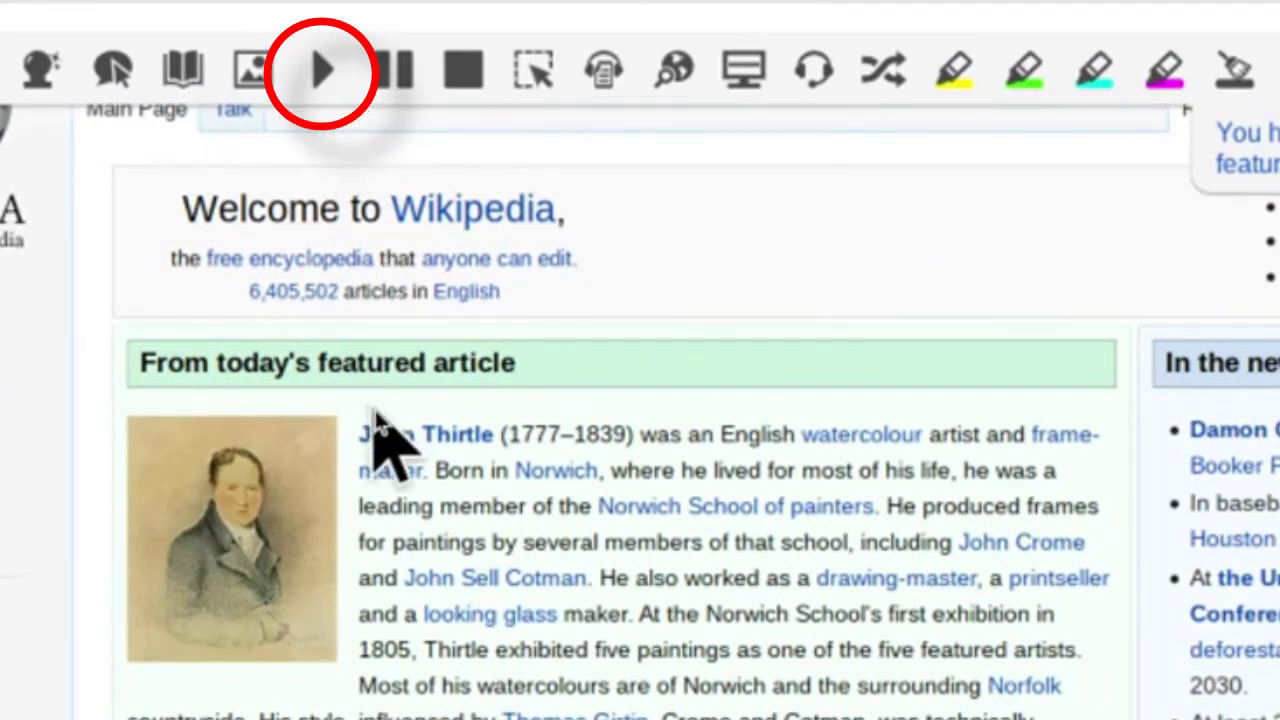
Have the text of today's featured article read aloud, then pause and stop the speech.
drag(507, 434, 762, 650)
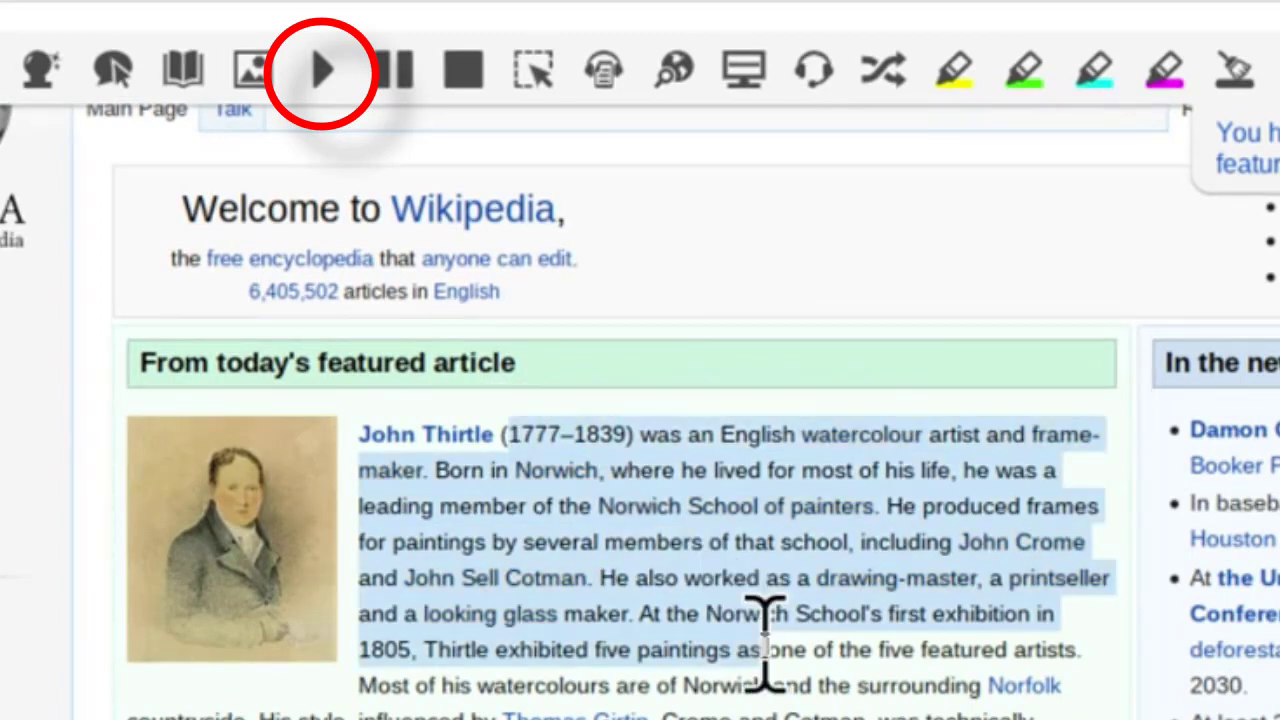
click(320, 80)
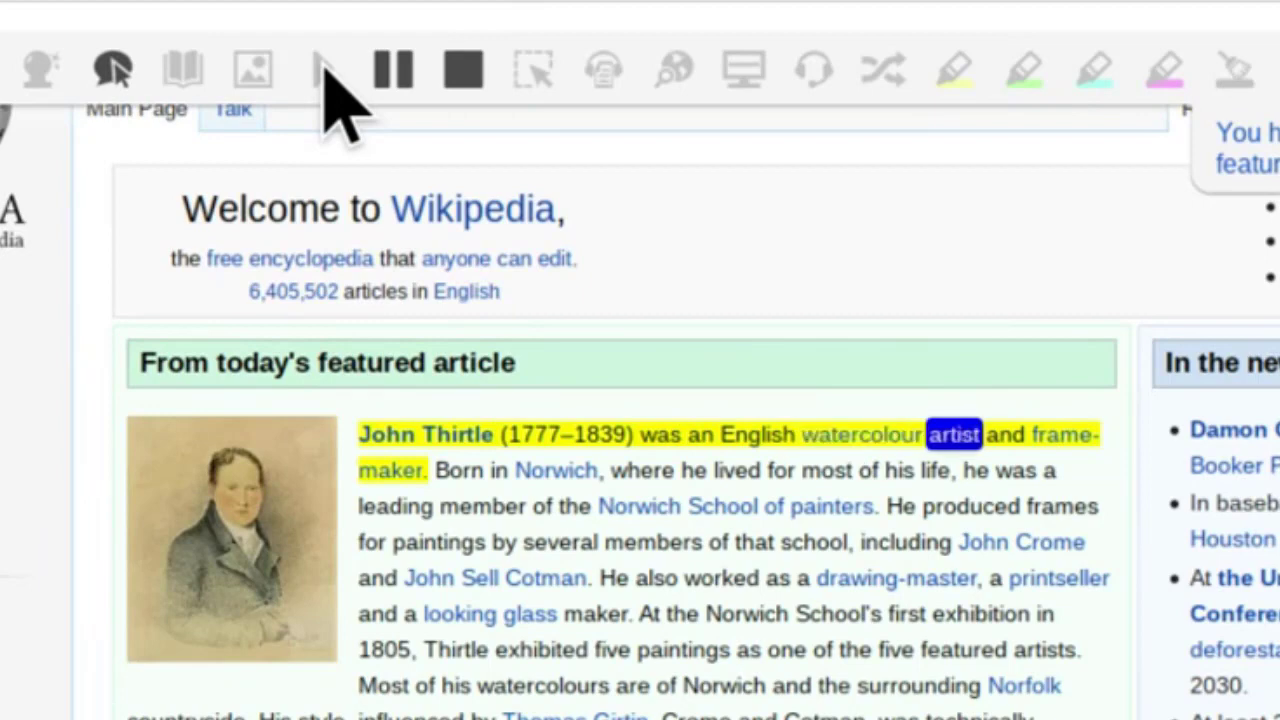
click(392, 75)
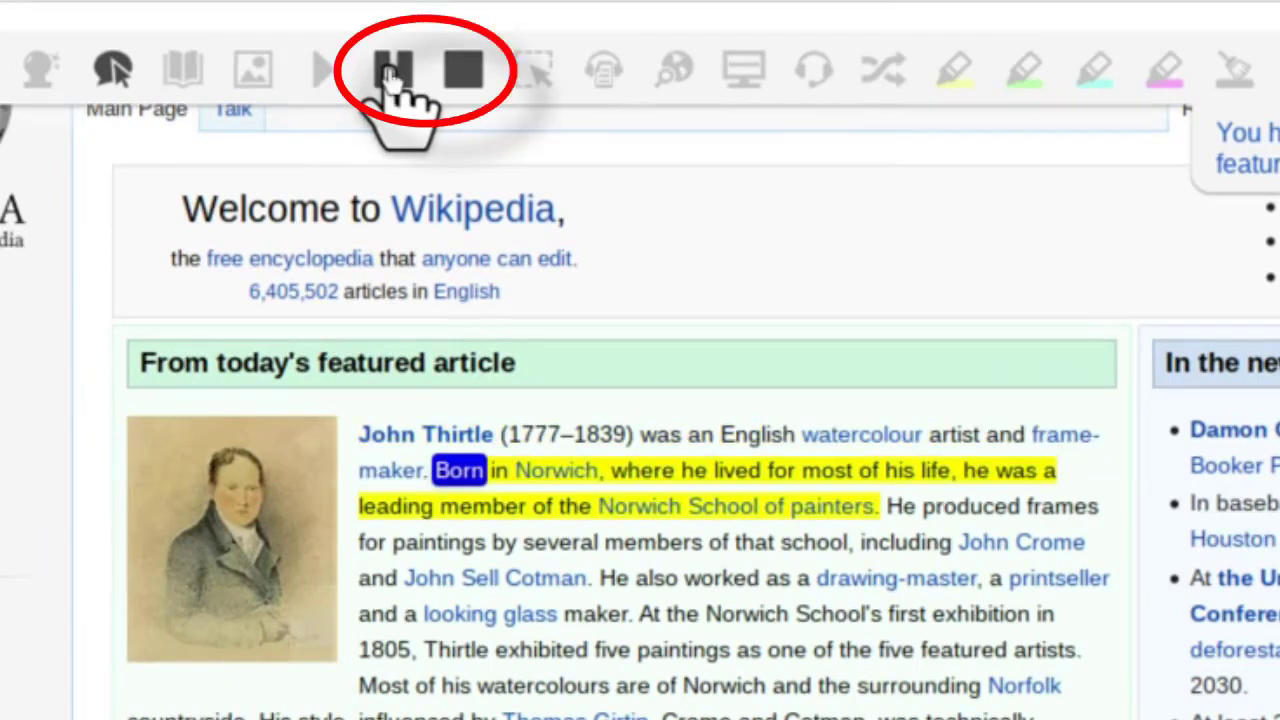
click(458, 80)
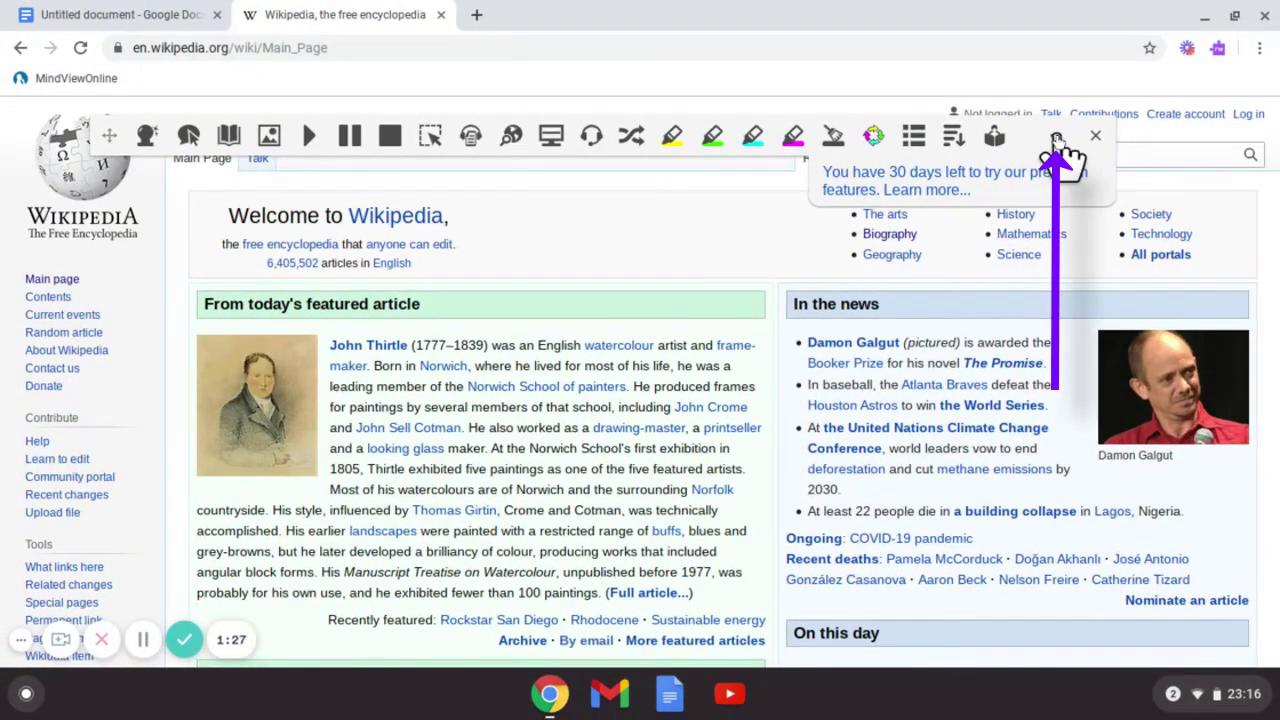
Browse the available reading voices in the toolbar's Speech options and accept the dialog.
click(1055, 137)
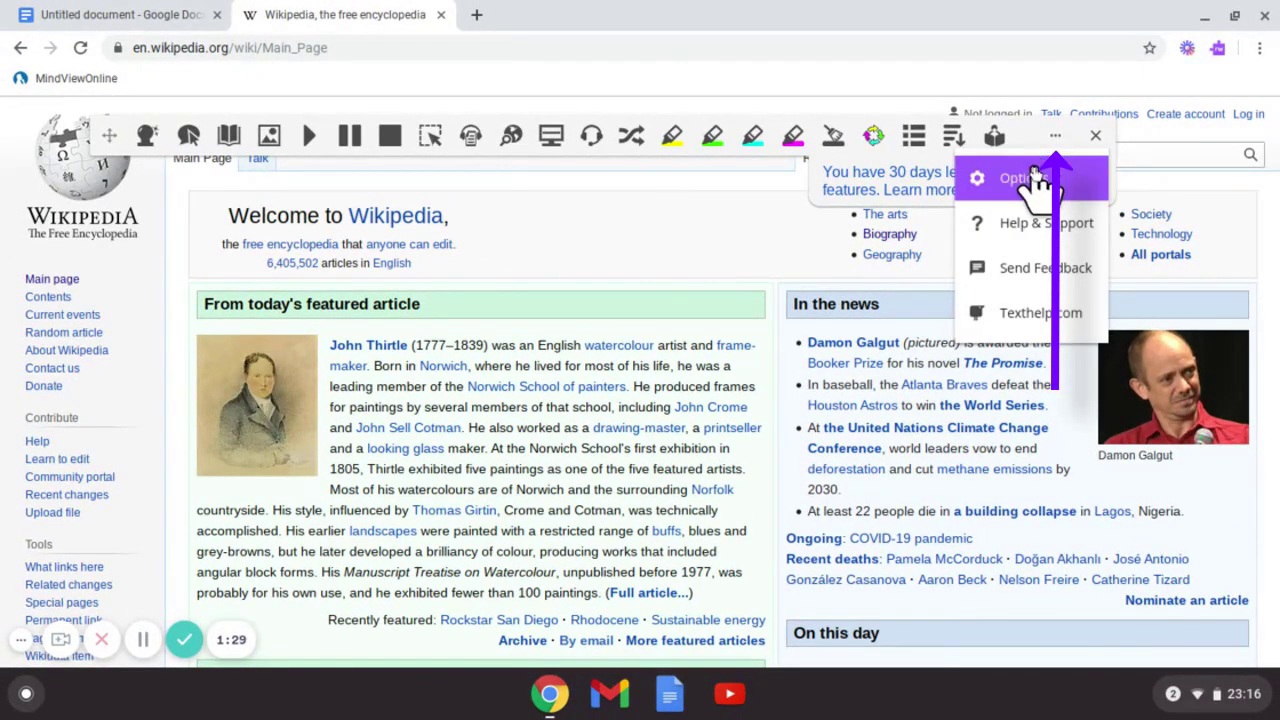
click(1037, 176)
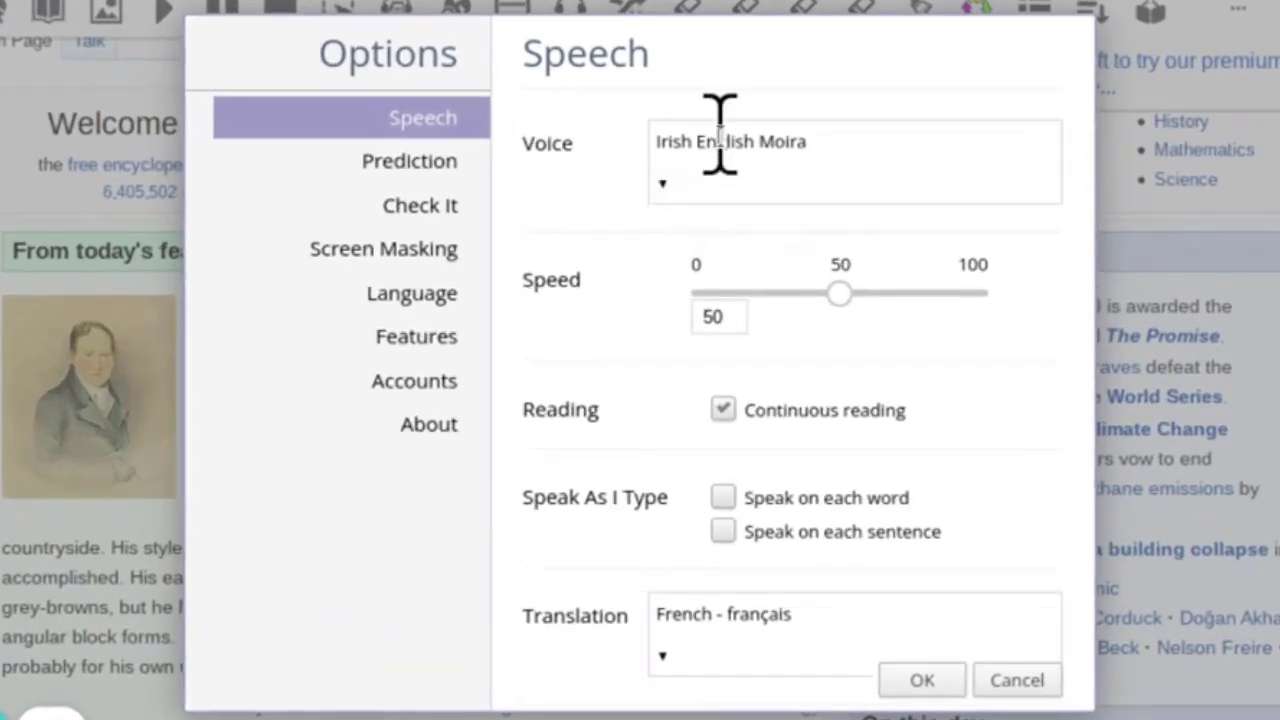
click(662, 188)
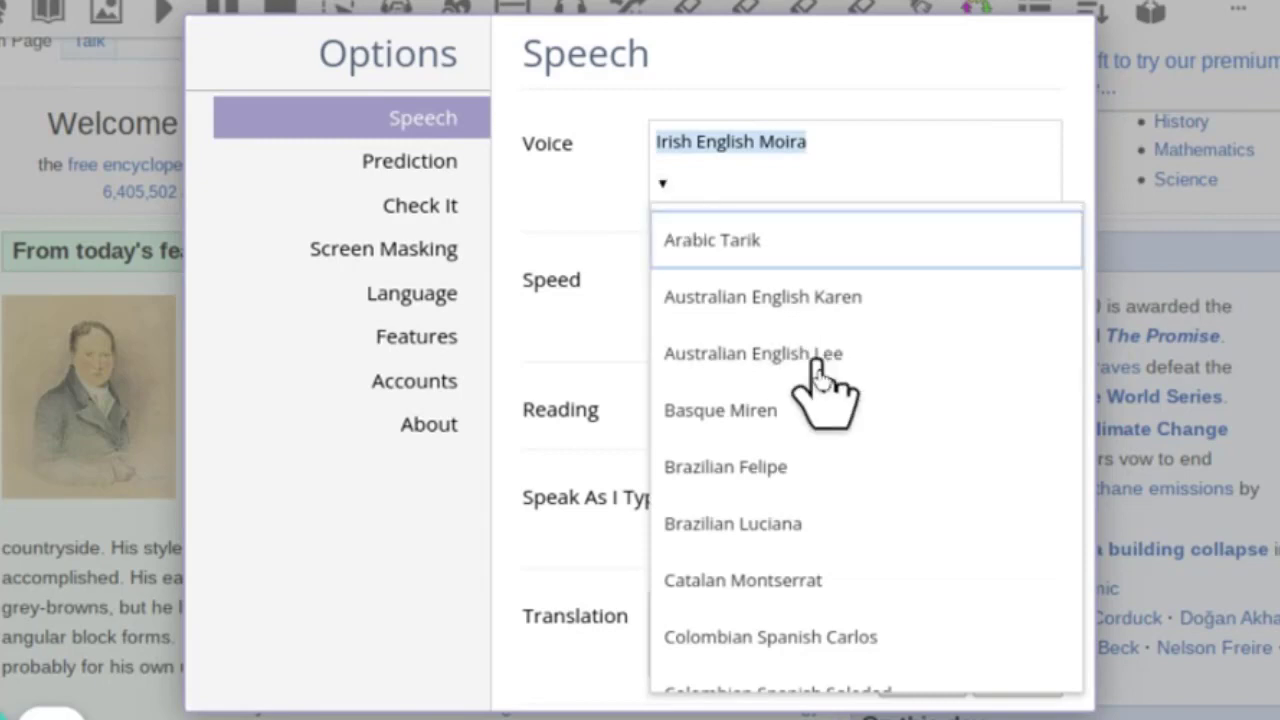
scroll(825, 395, down, 1)
scroll(820, 385, down, 5)
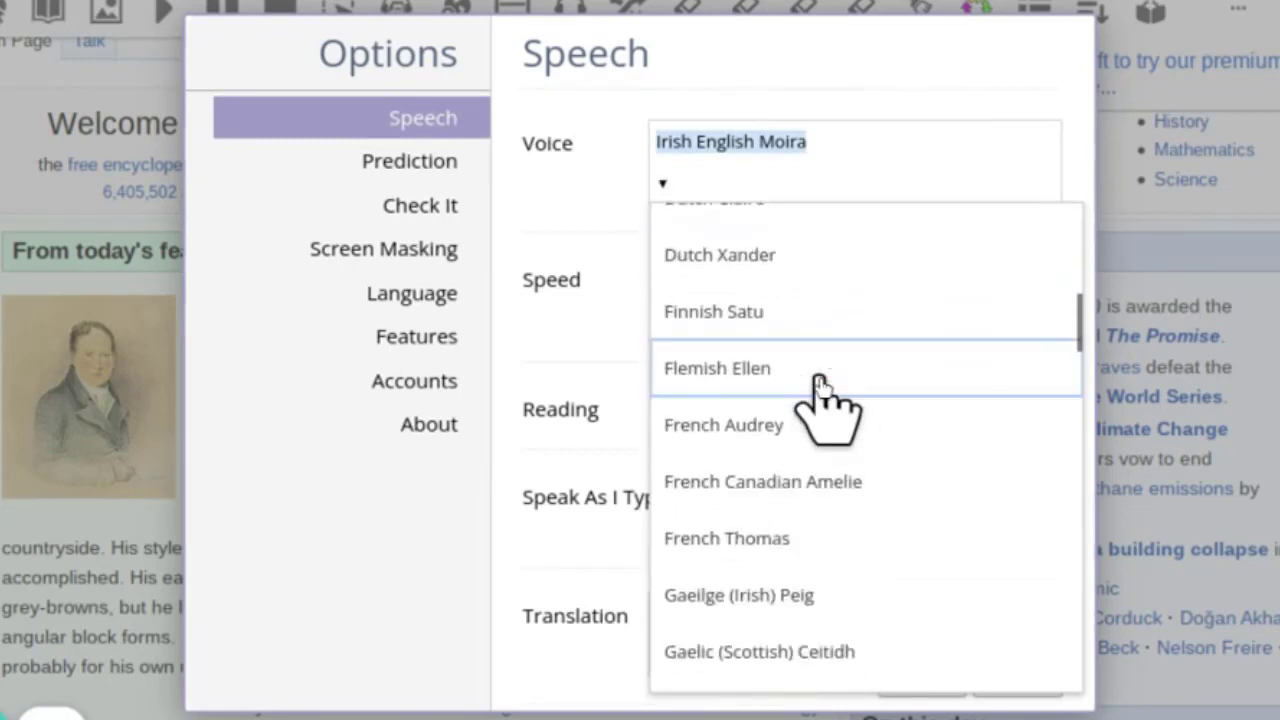
click(940, 50)
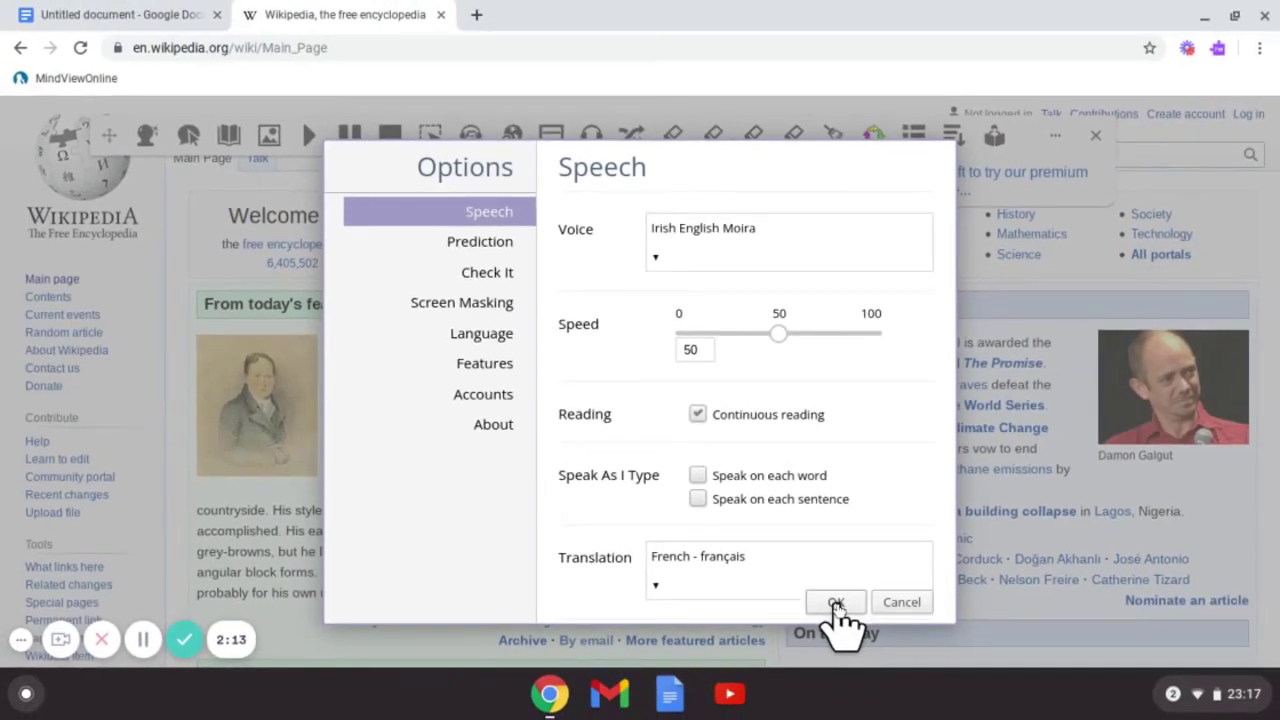
click(836, 604)
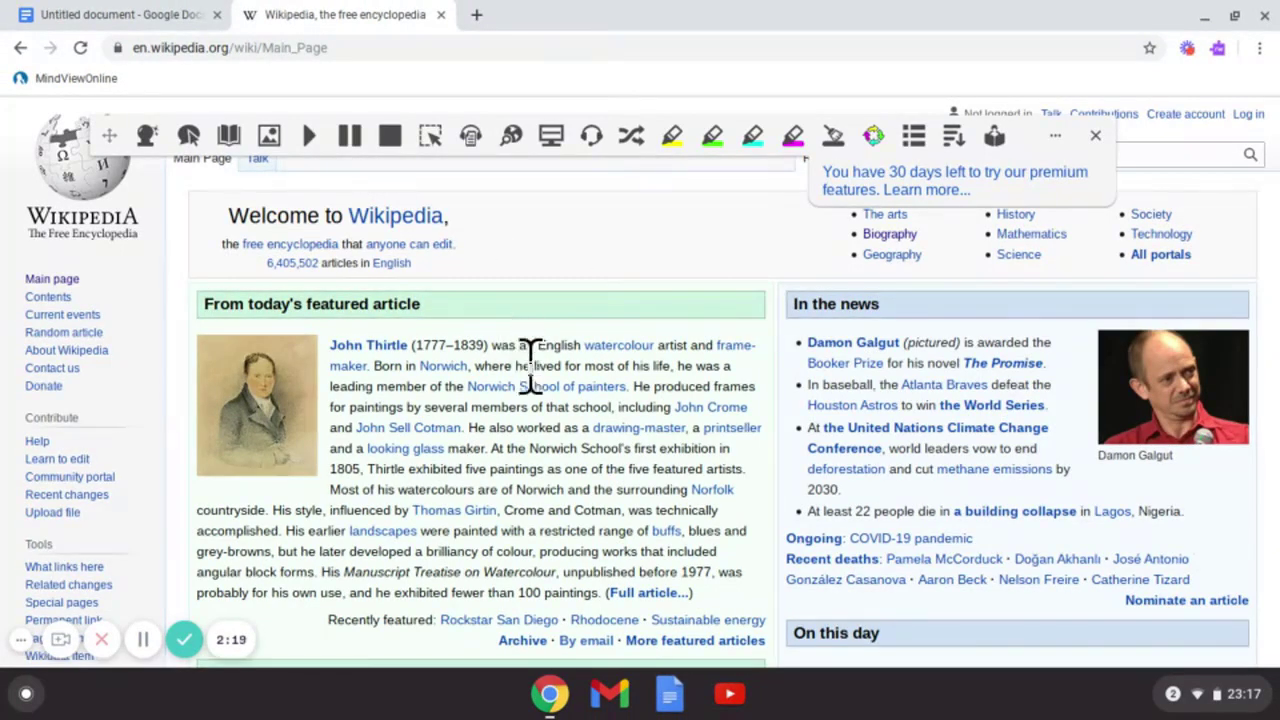
Look up the word "worked" from the featured article in the Dictionary, review its definitions, and close the lookup.
double_click(540, 428)
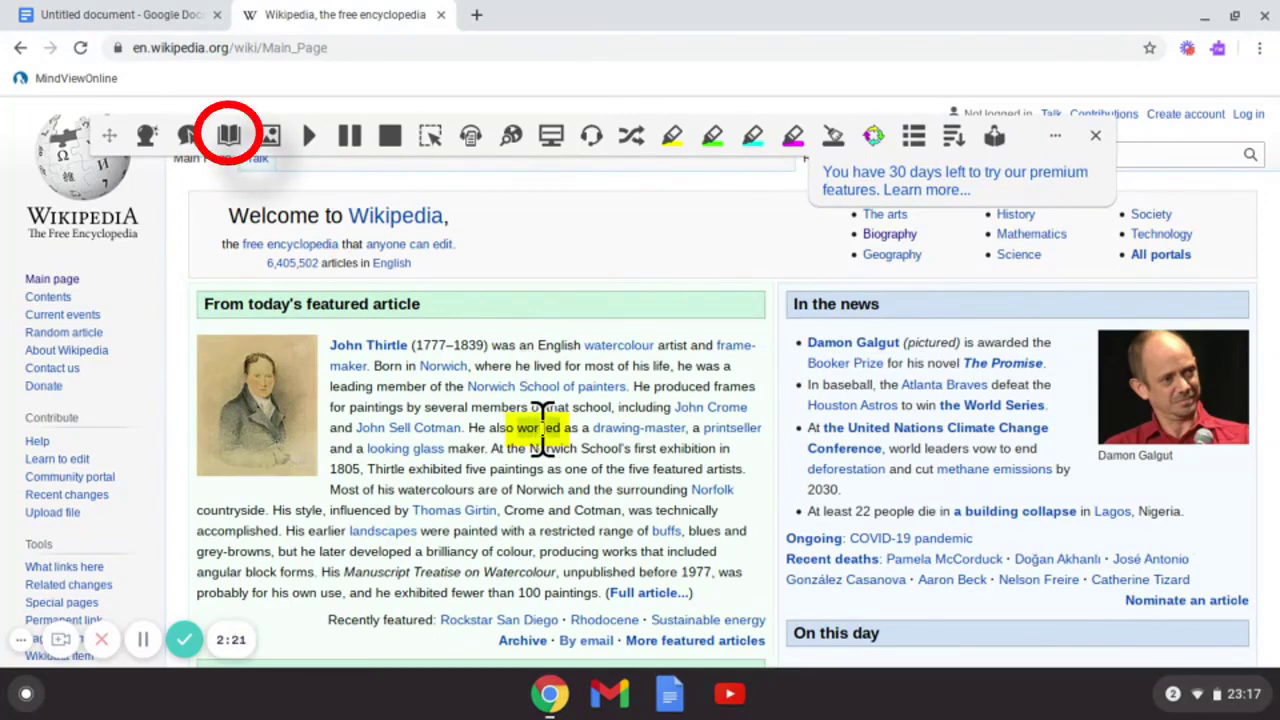
click(229, 137)
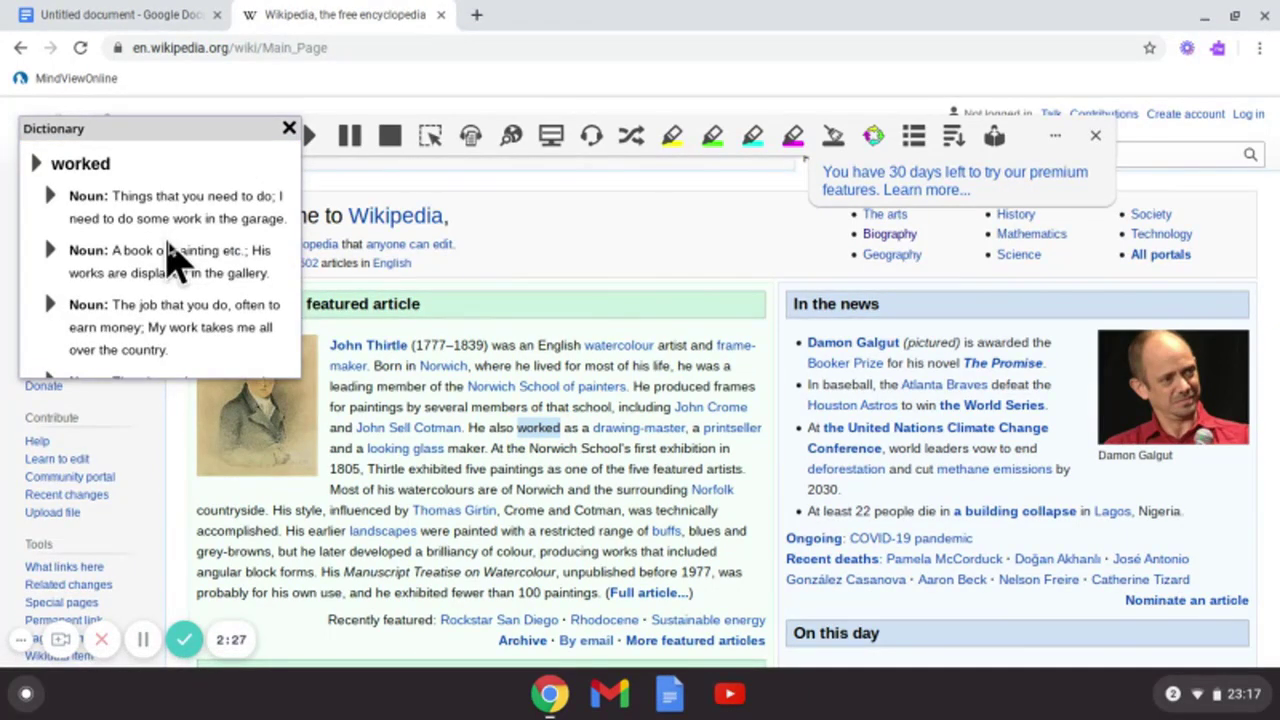
scroll(167, 244, down, 2)
scroll(170, 258, up, 2)
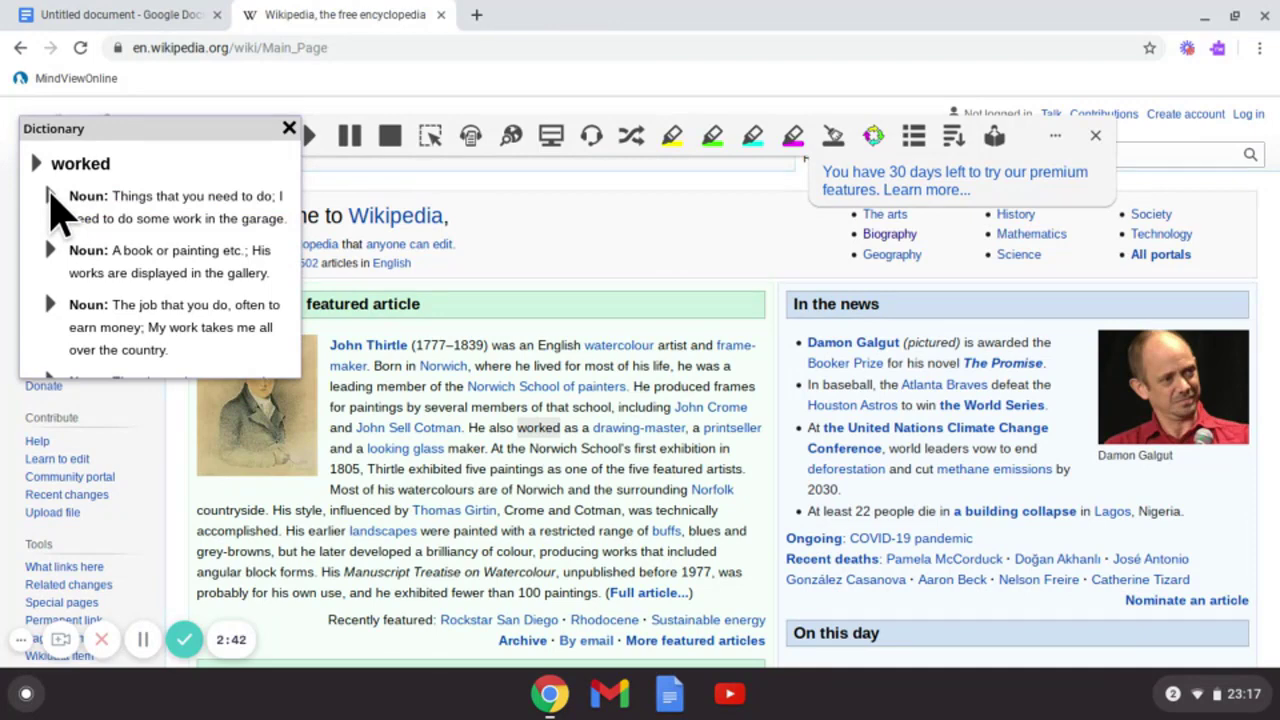
click(289, 129)
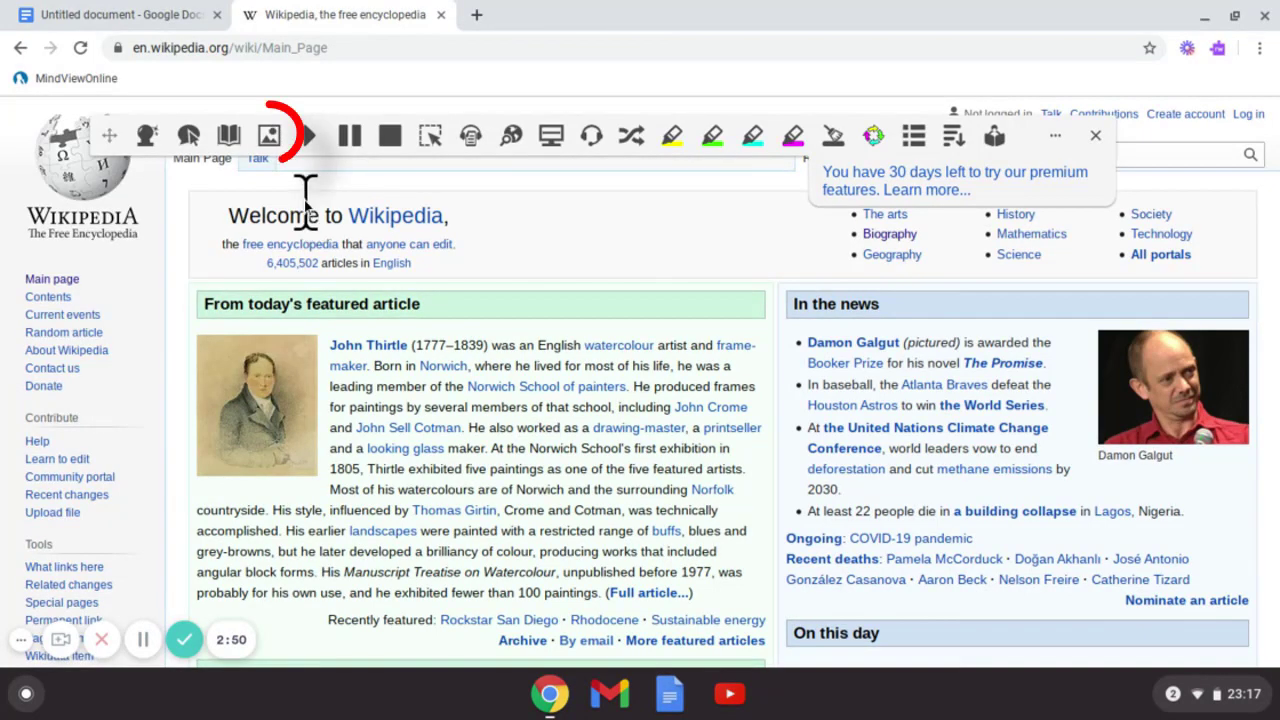
Look up the word "Born" in the Picture Dictionary, have it spoken aloud, and close the lookup.
click(270, 136)
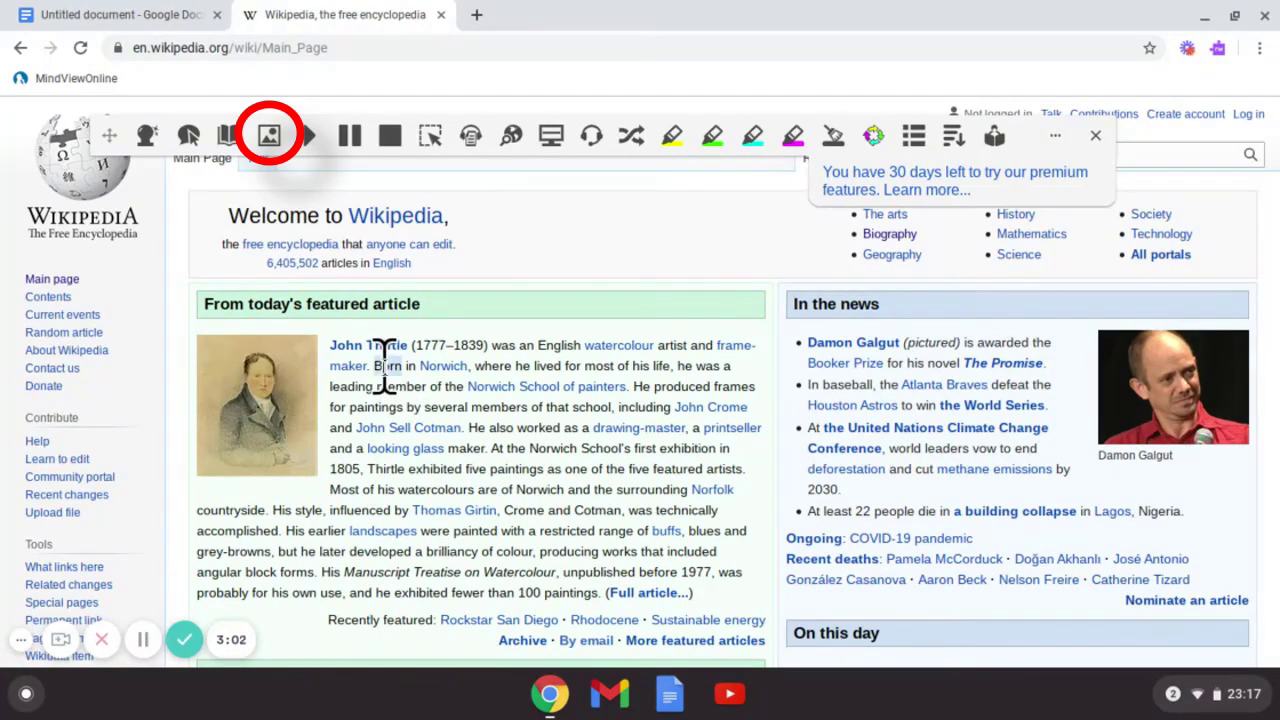
click(268, 137)
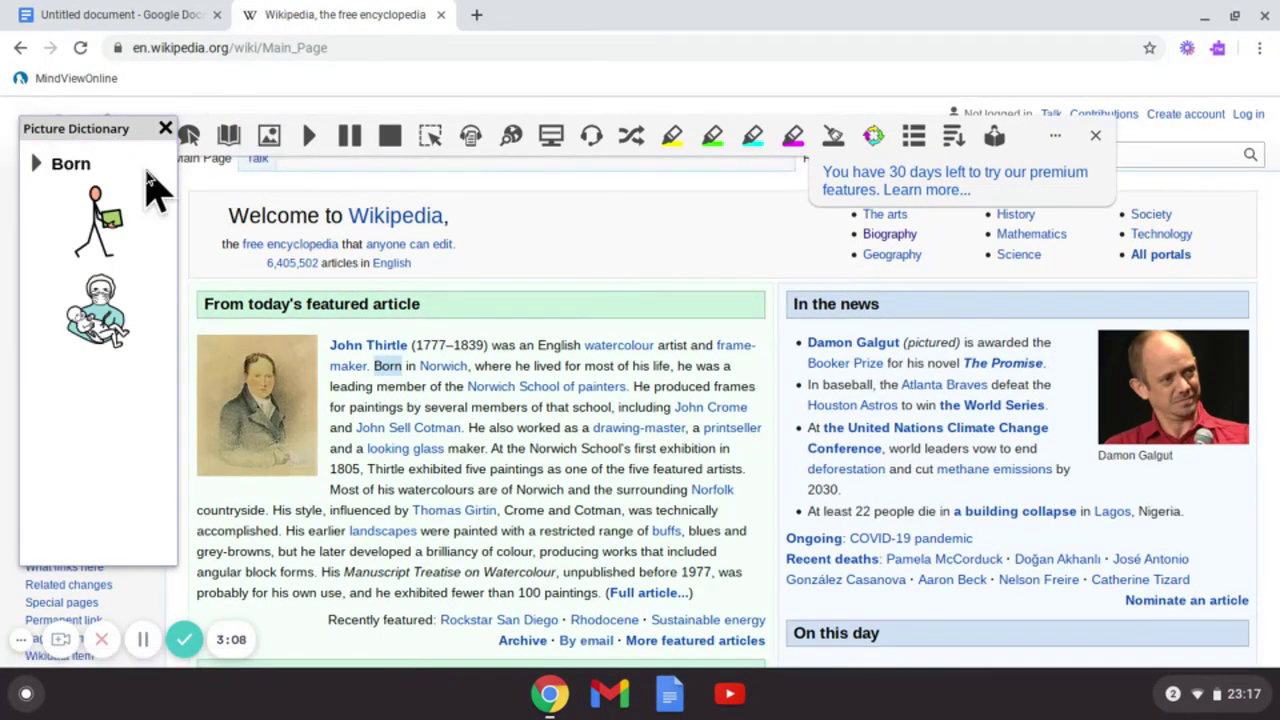
click(36, 166)
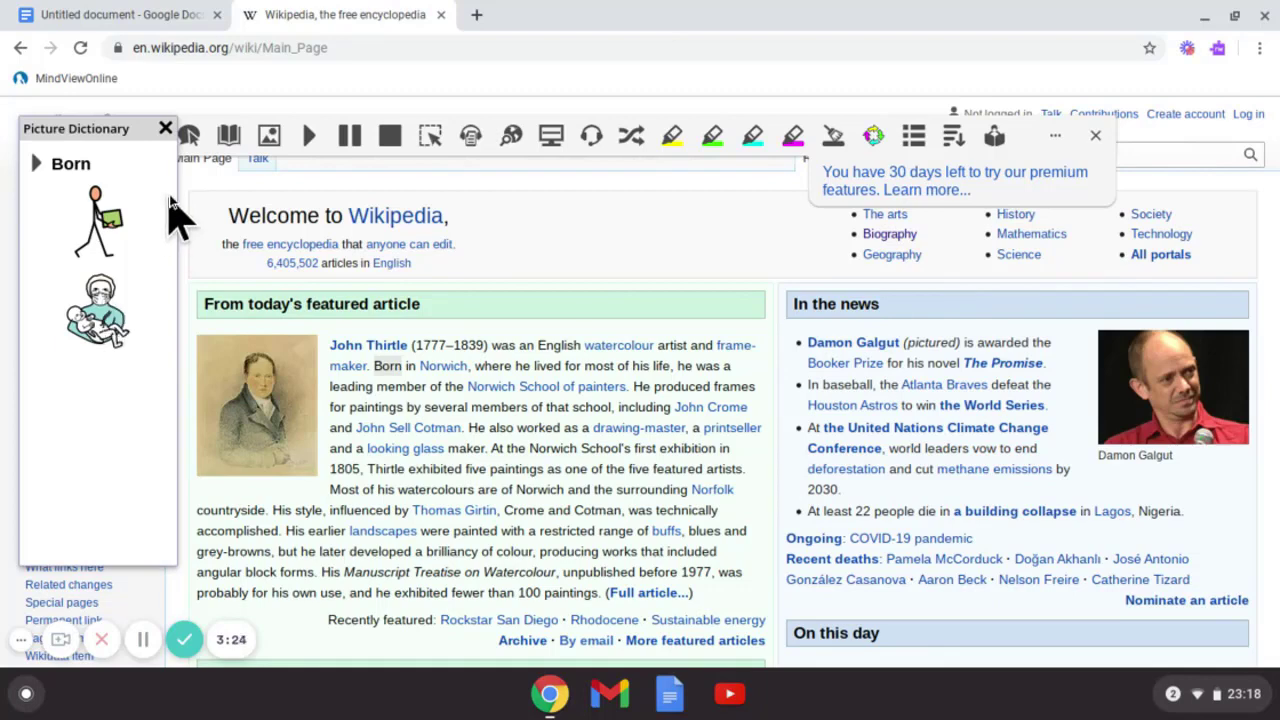
click(165, 128)
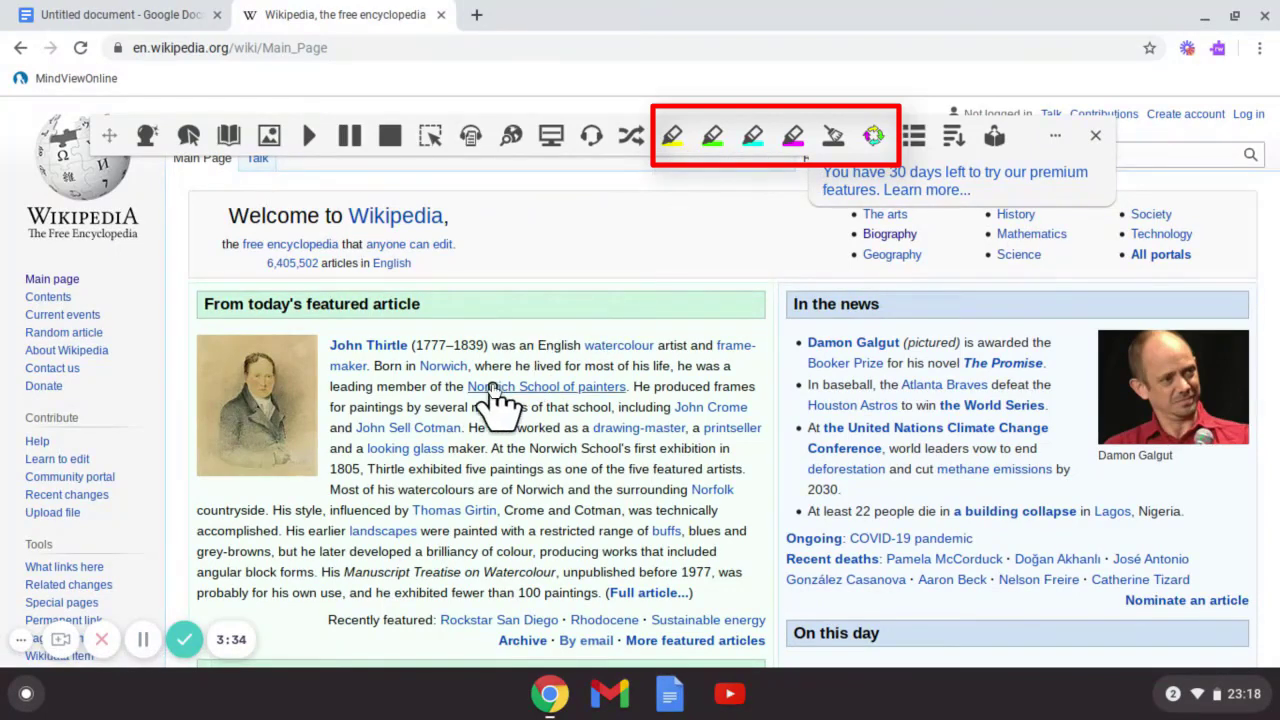
Highlight the featured article passage from "leading member of the Norwich School" to "At the N" in yellow.
mouse_move(491, 389)
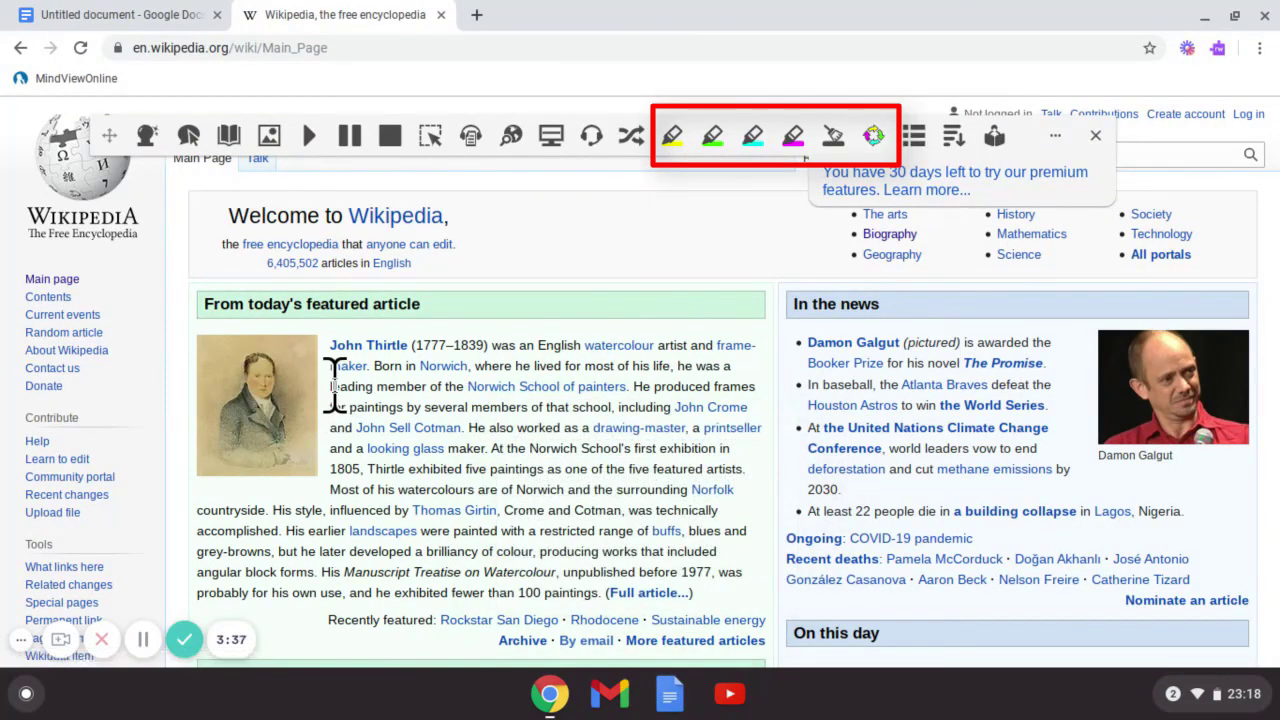
drag(331, 378, 530, 448)
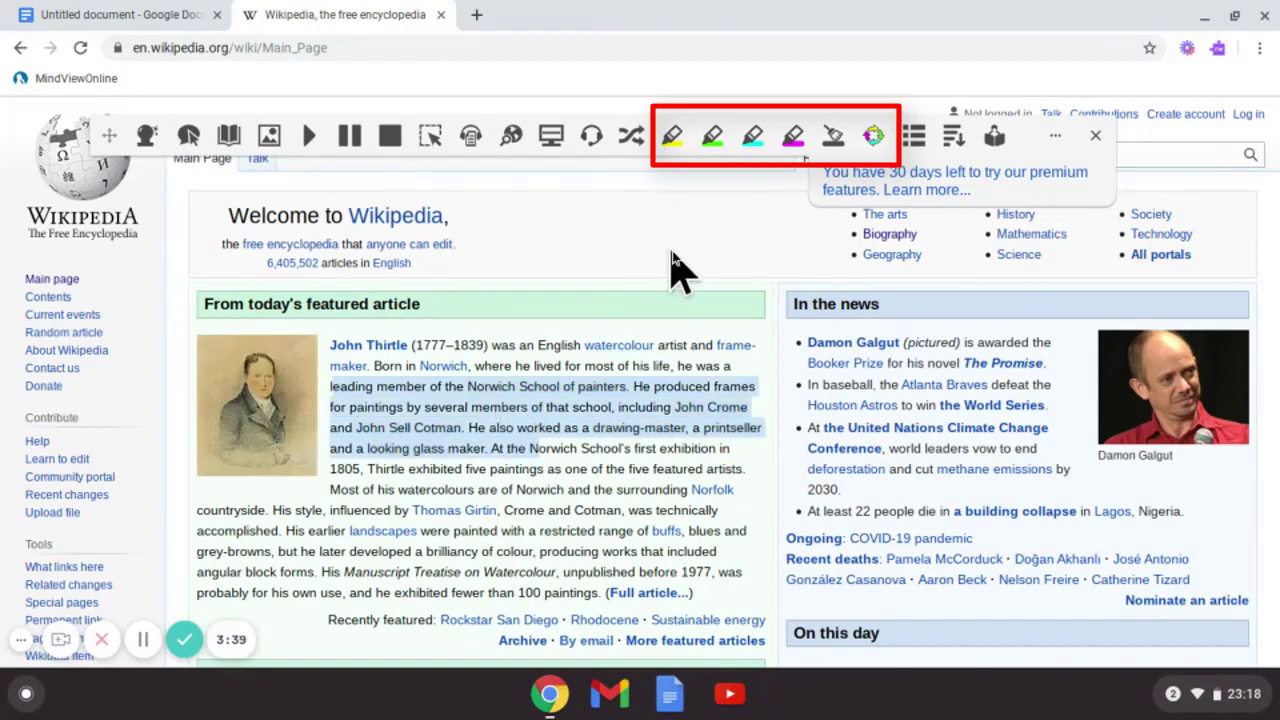
click(674, 145)
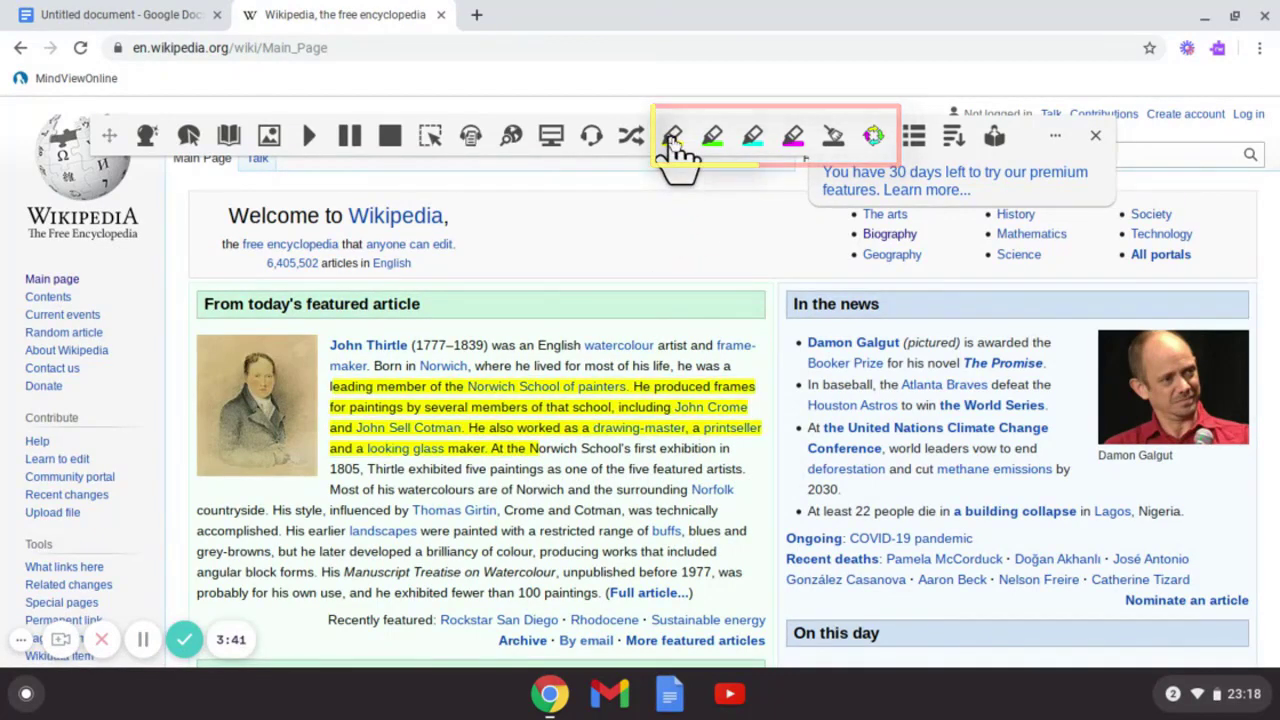
Highlight the featured list passage starting "he served as President pro tempore" in green and the "mock funeral" item under Did you know in magenta.
scroll(462, 528, down, 2)
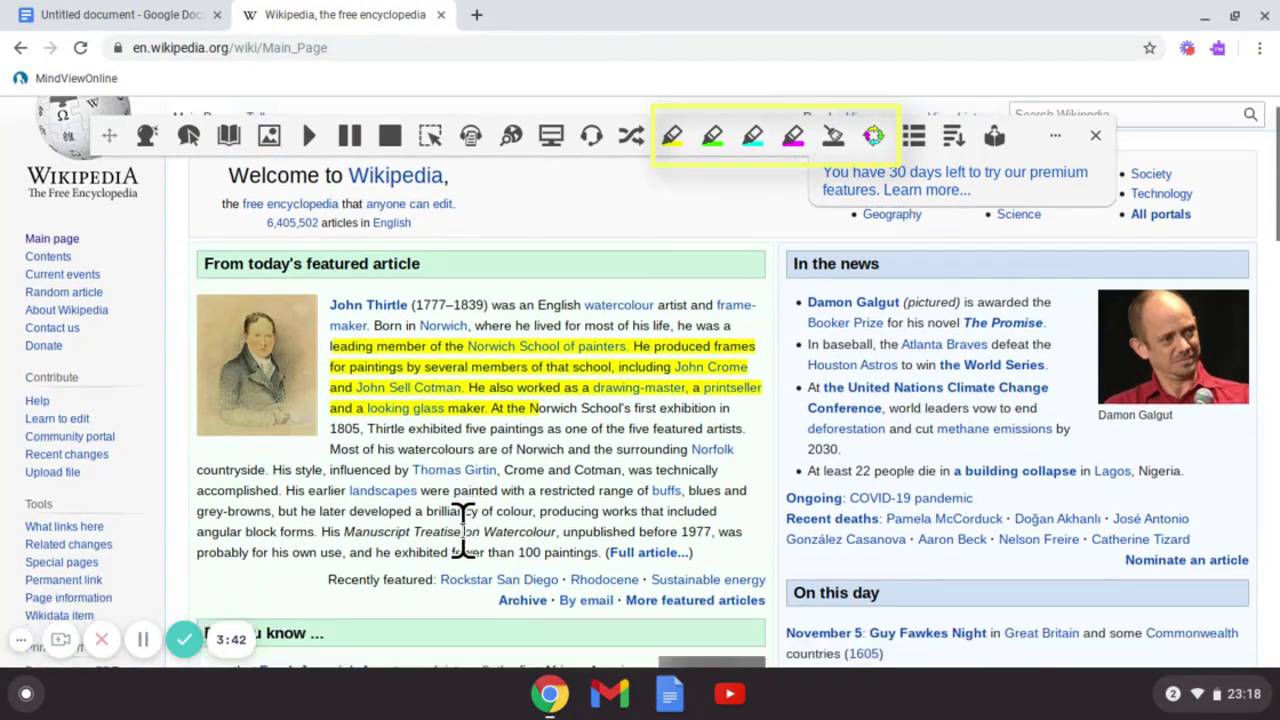
scroll(462, 528, down, 8)
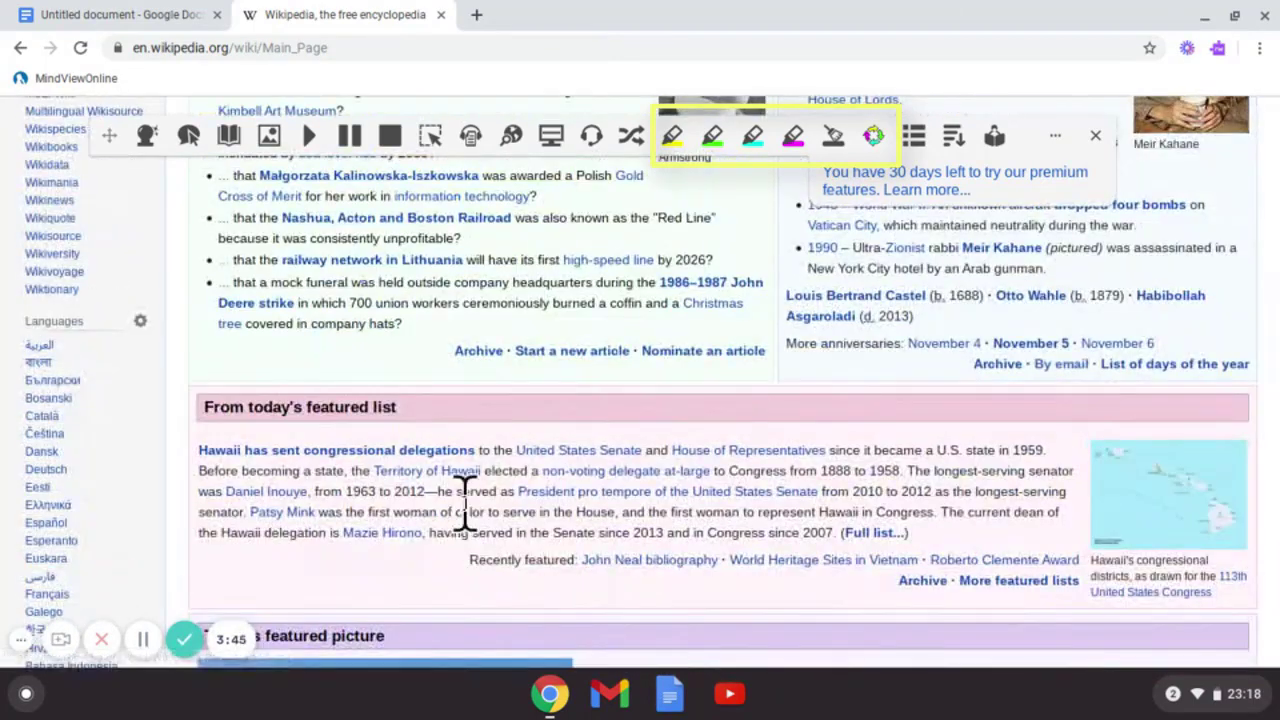
drag(437, 491, 629, 532)
click(713, 137)
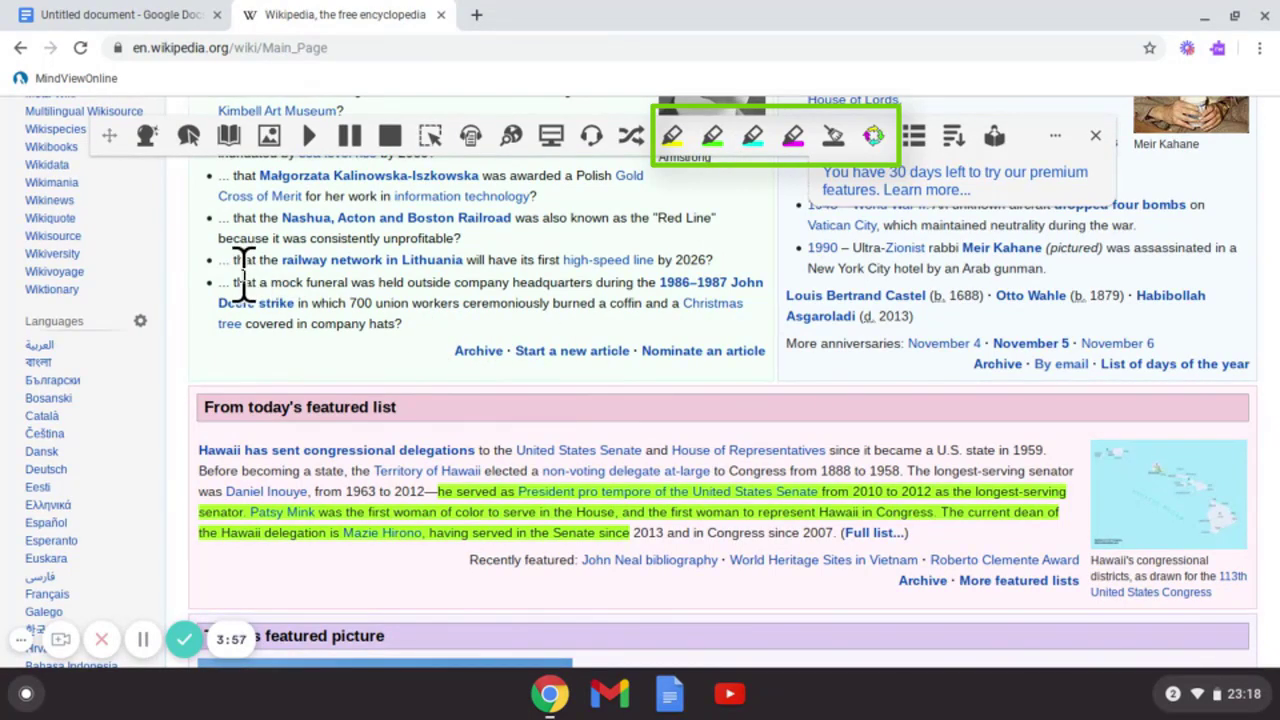
drag(228, 283, 523, 300)
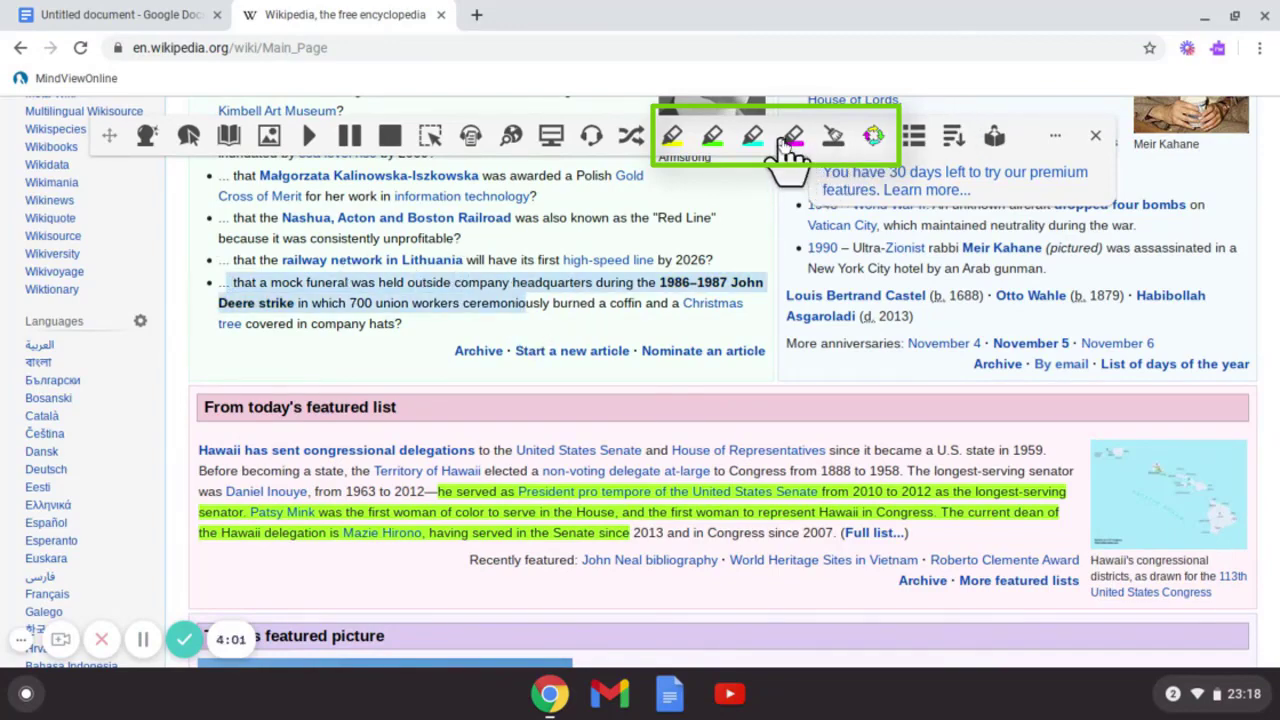
click(792, 138)
Collect the highlights of all four colours, sorted by colour, into a new Google Docs document.
scroll(750, 285, down, 2)
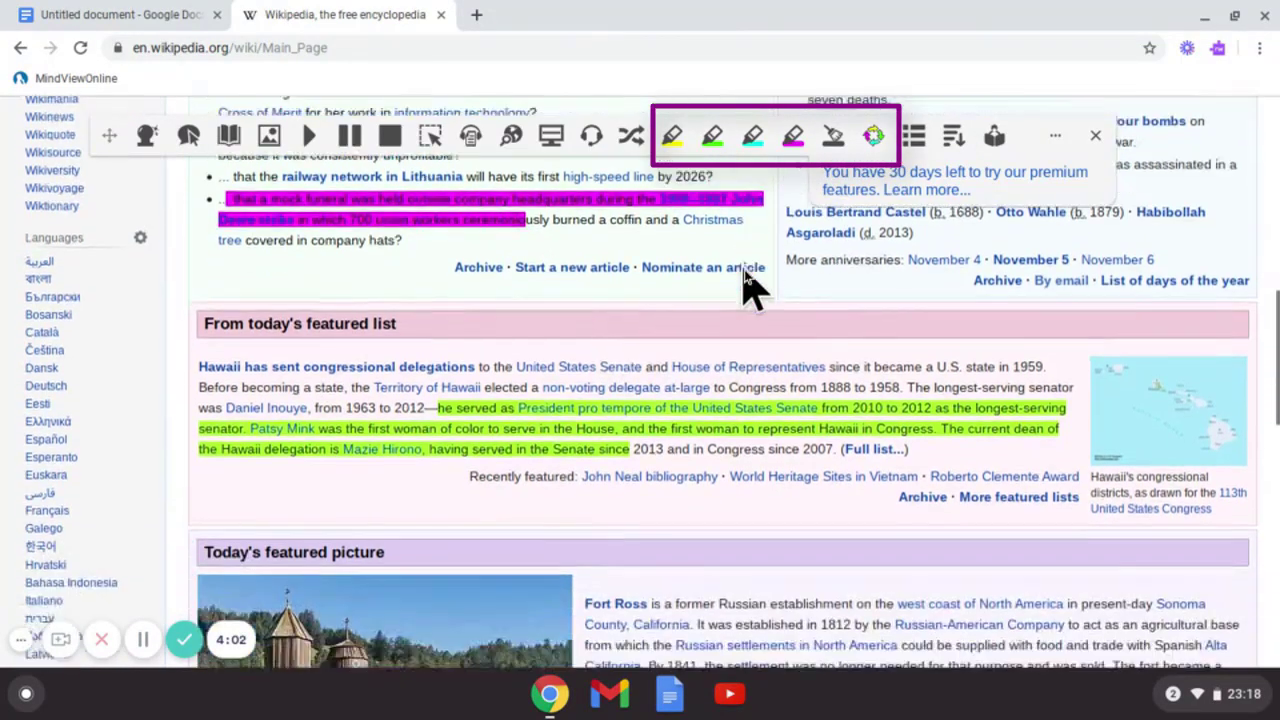
scroll(748, 286, up, 8)
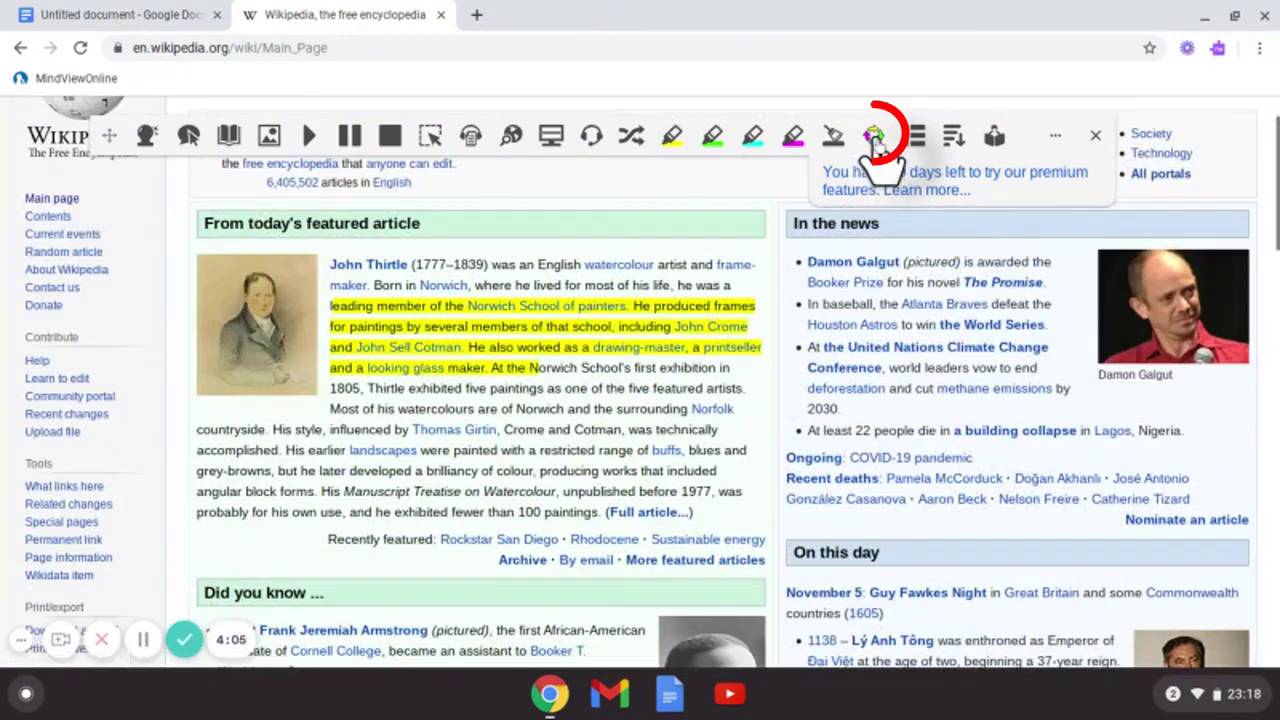
click(873, 135)
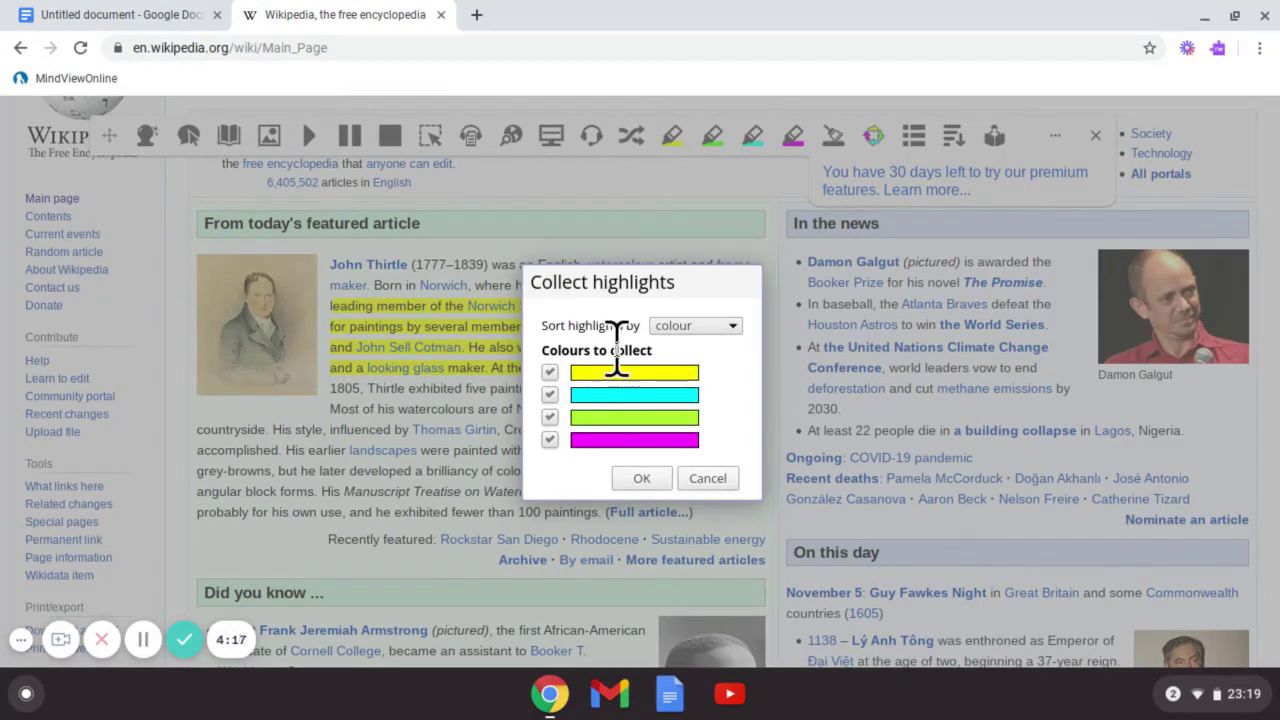
click(684, 333)
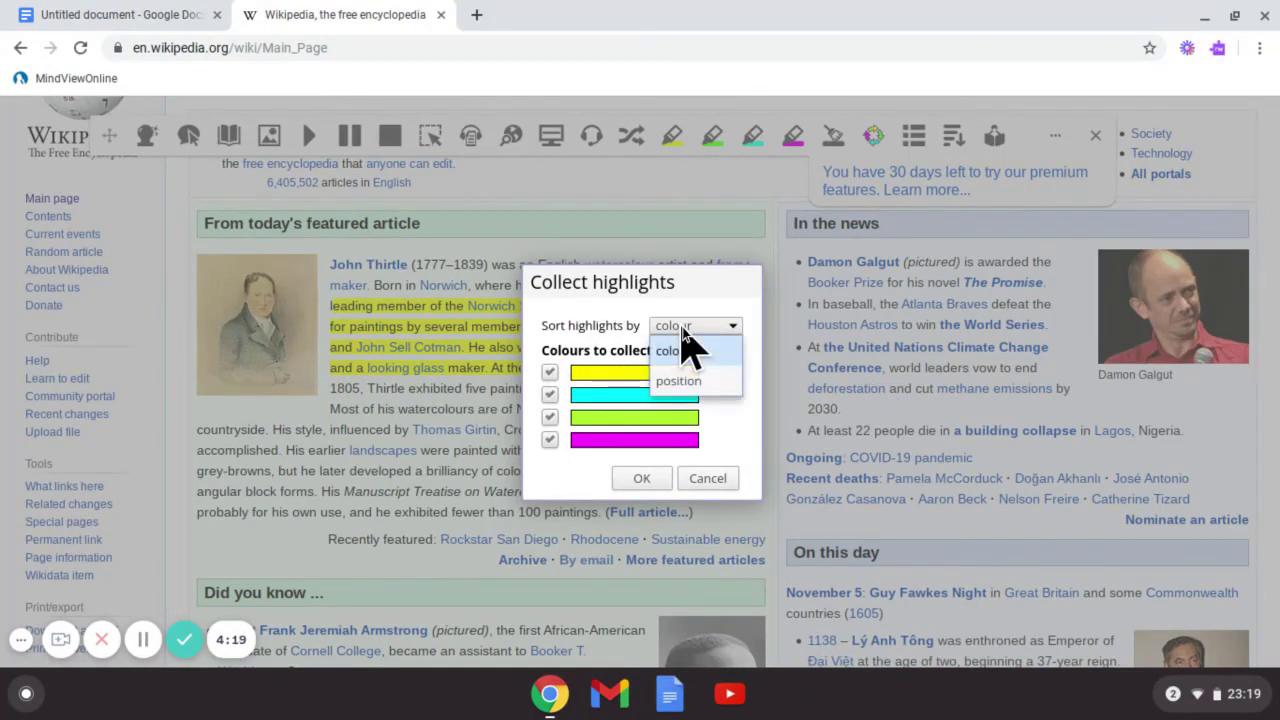
click(683, 330)
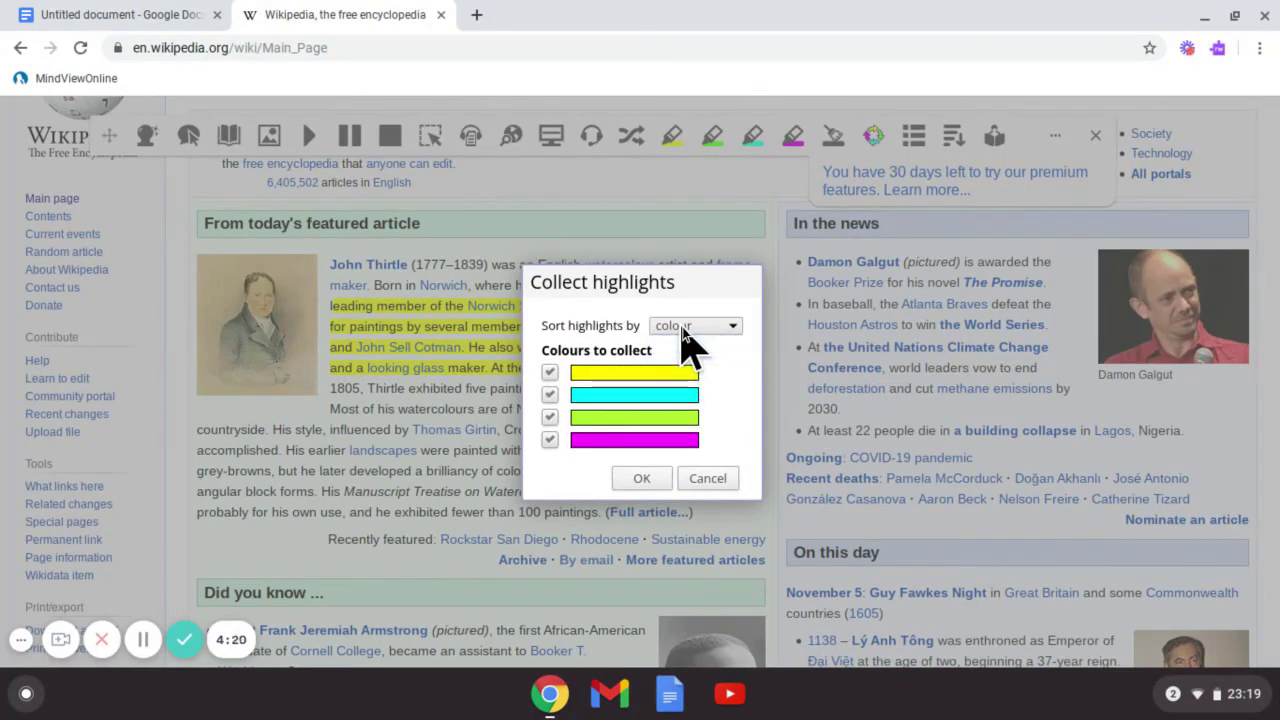
click(641, 480)
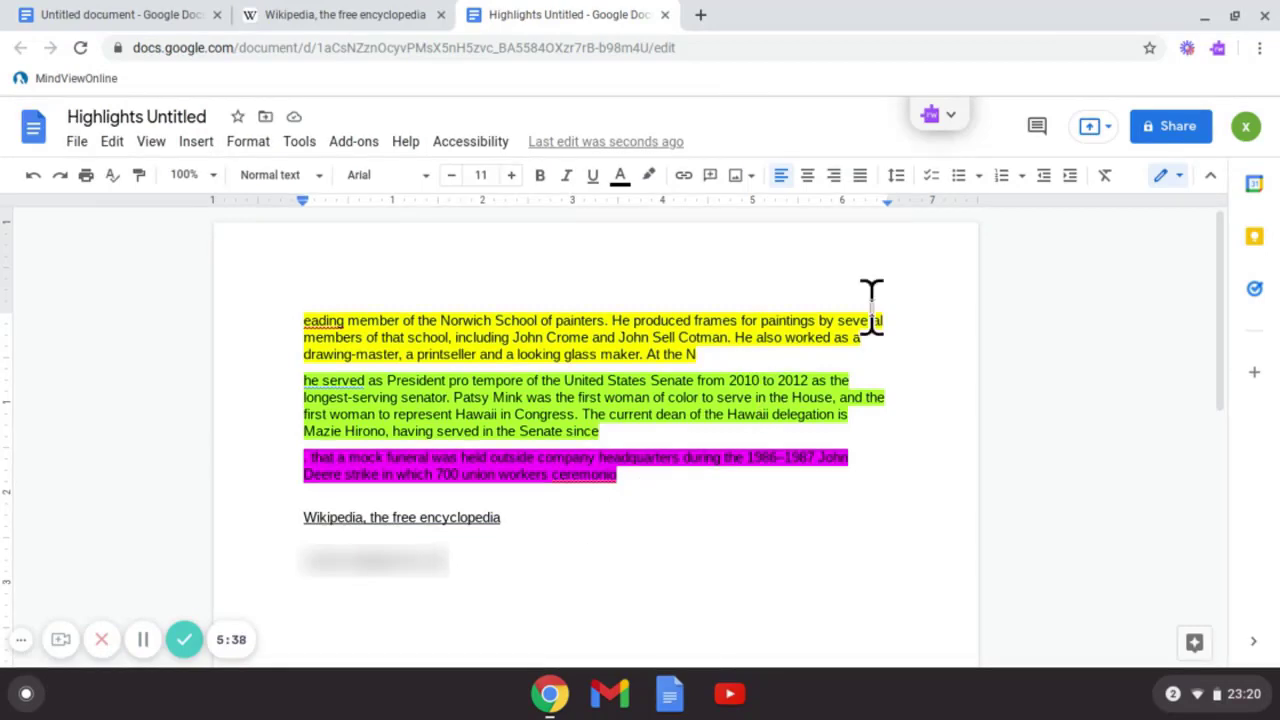
Show the reading toolbar in the Highlights document and clear the highlighting from all three collected passages.
click(955, 118)
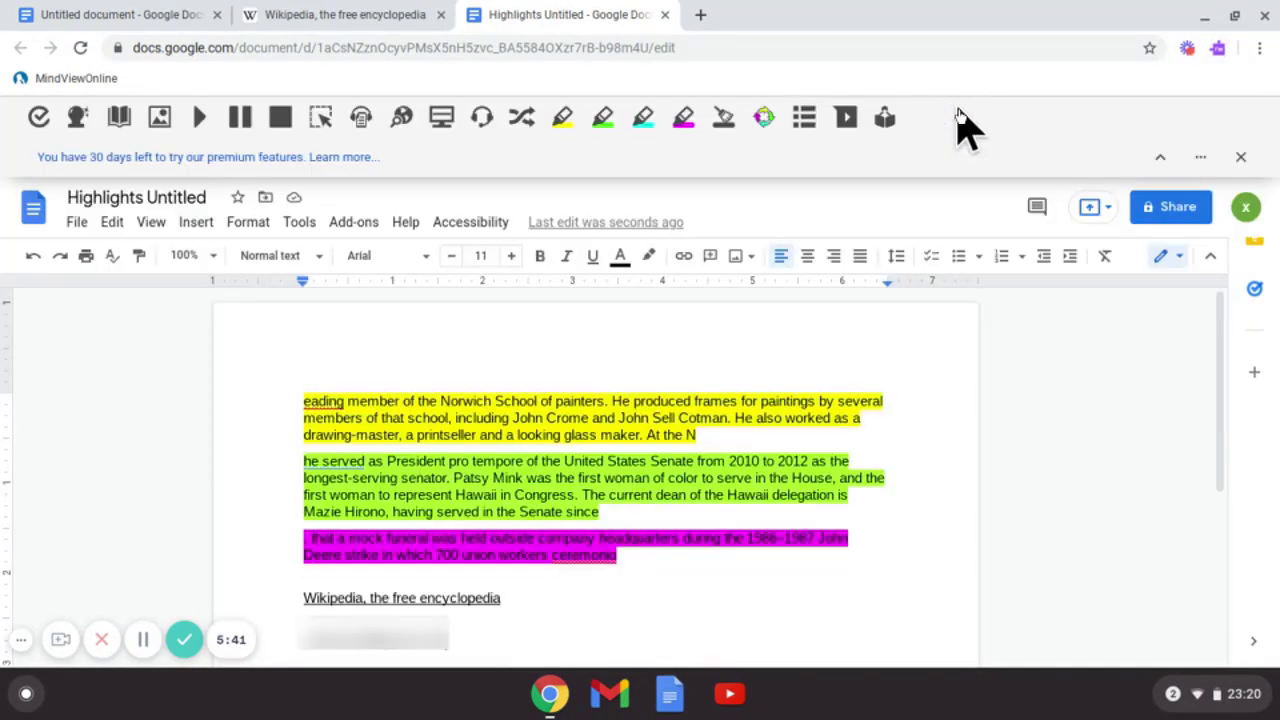
click(725, 118)
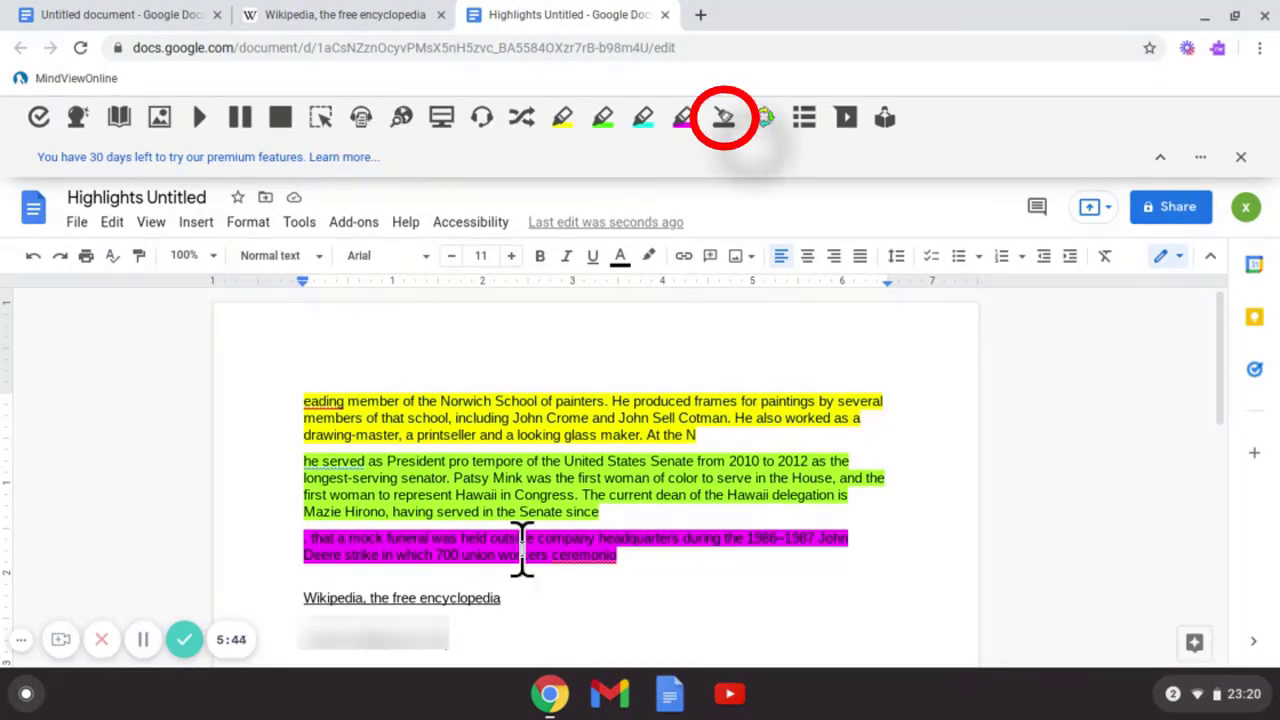
drag(552, 555, 618, 557)
drag(425, 490, 567, 195)
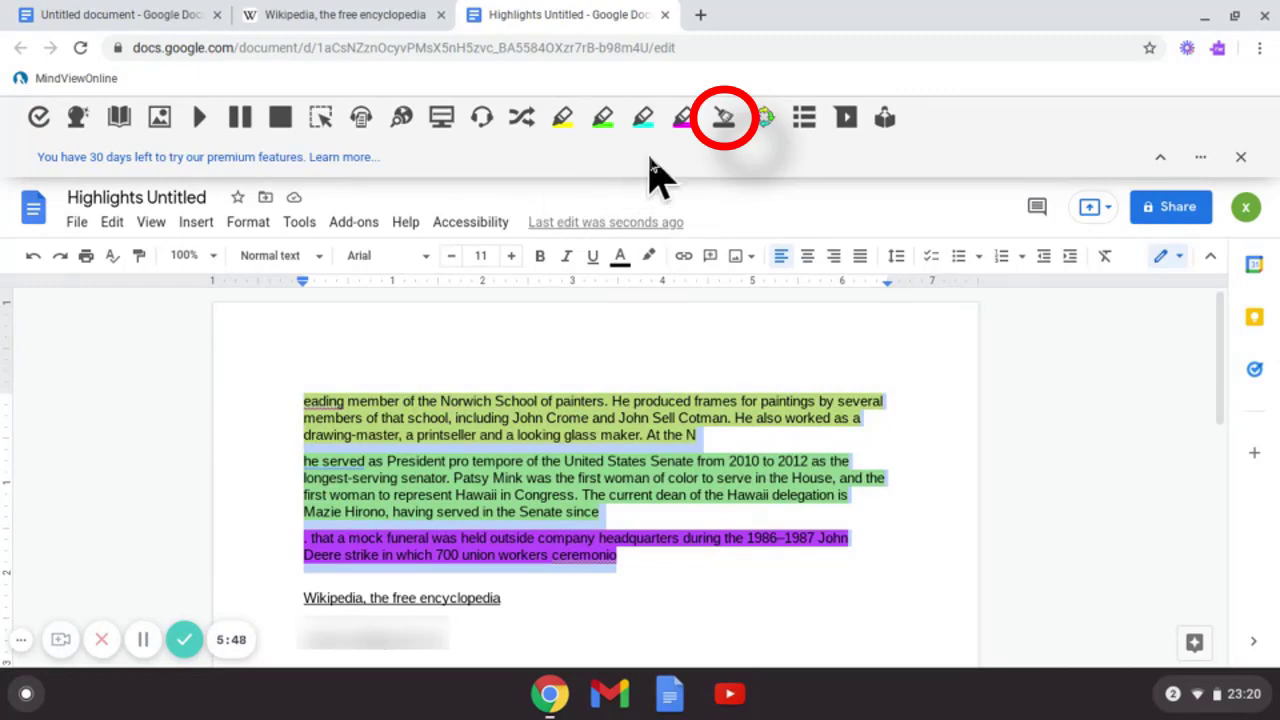
click(724, 122)
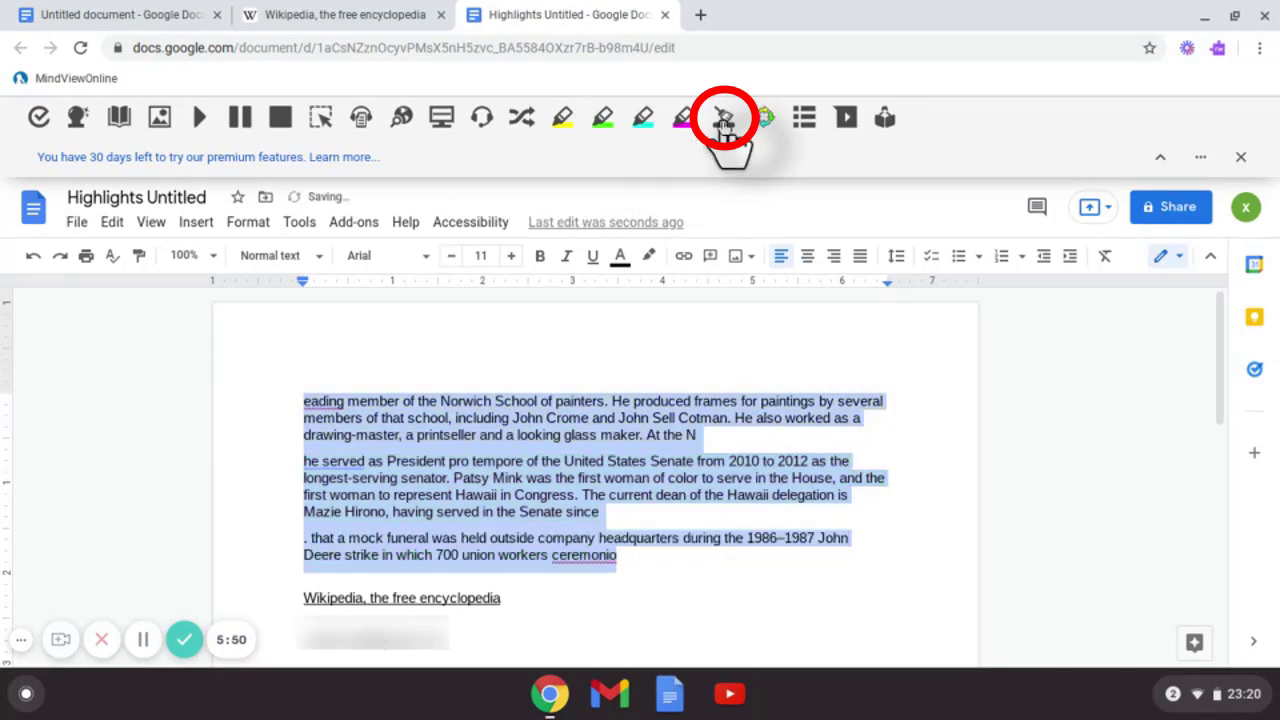
Have the document text read aloud from the first passage and stop the playback.
click(550, 340)
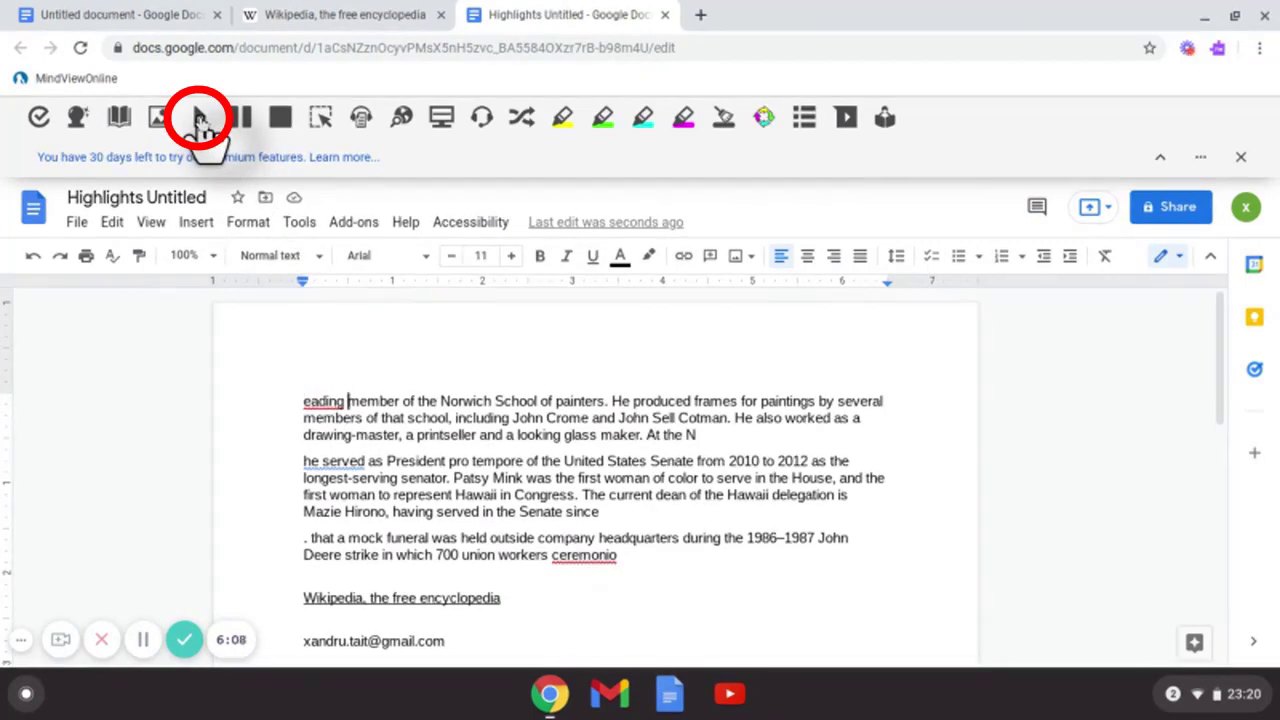
click(200, 118)
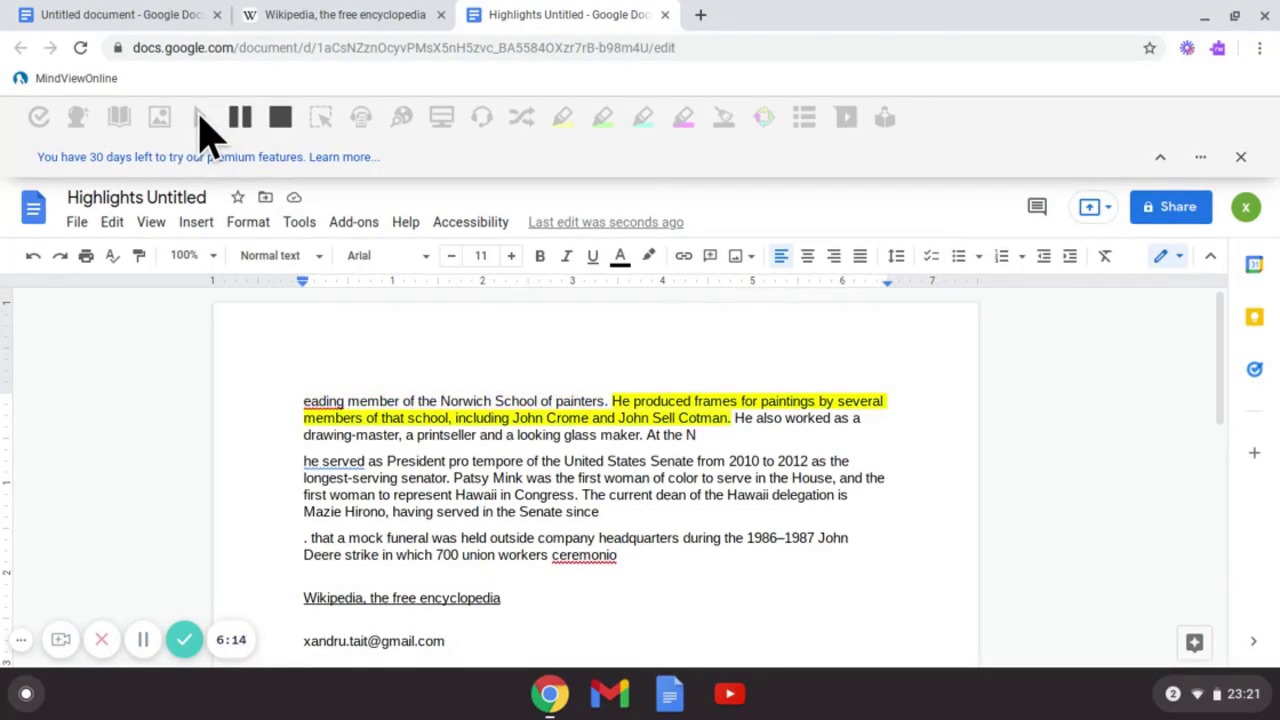
click(280, 118)
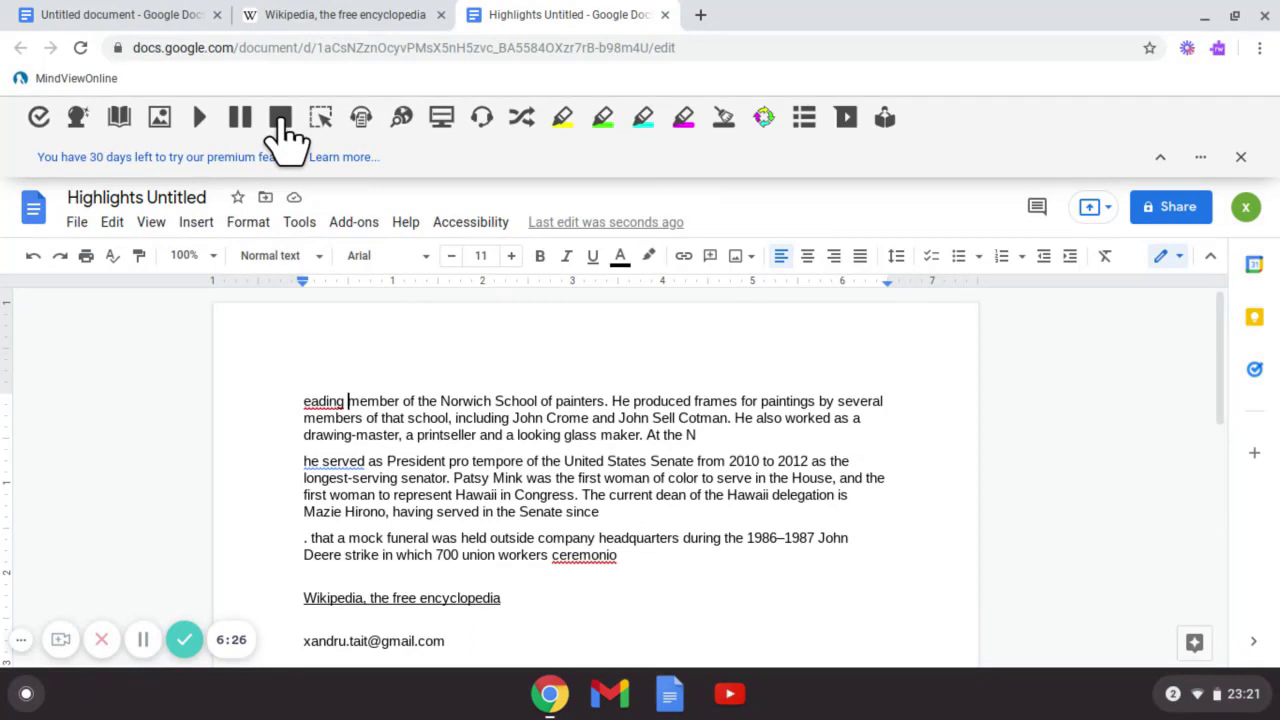
Turn on the Screen Mask over the Highlights document and view the passages through its reading light.
click(441, 117)
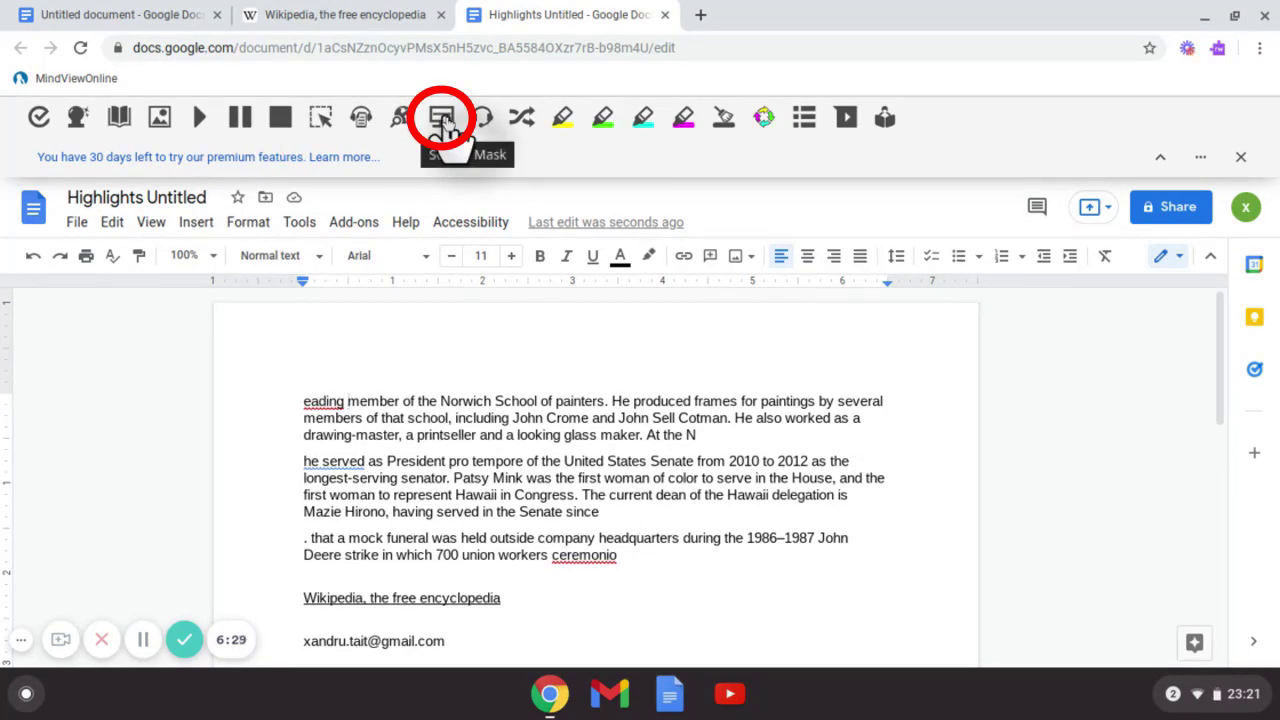
scroll(523, 300, down, 1)
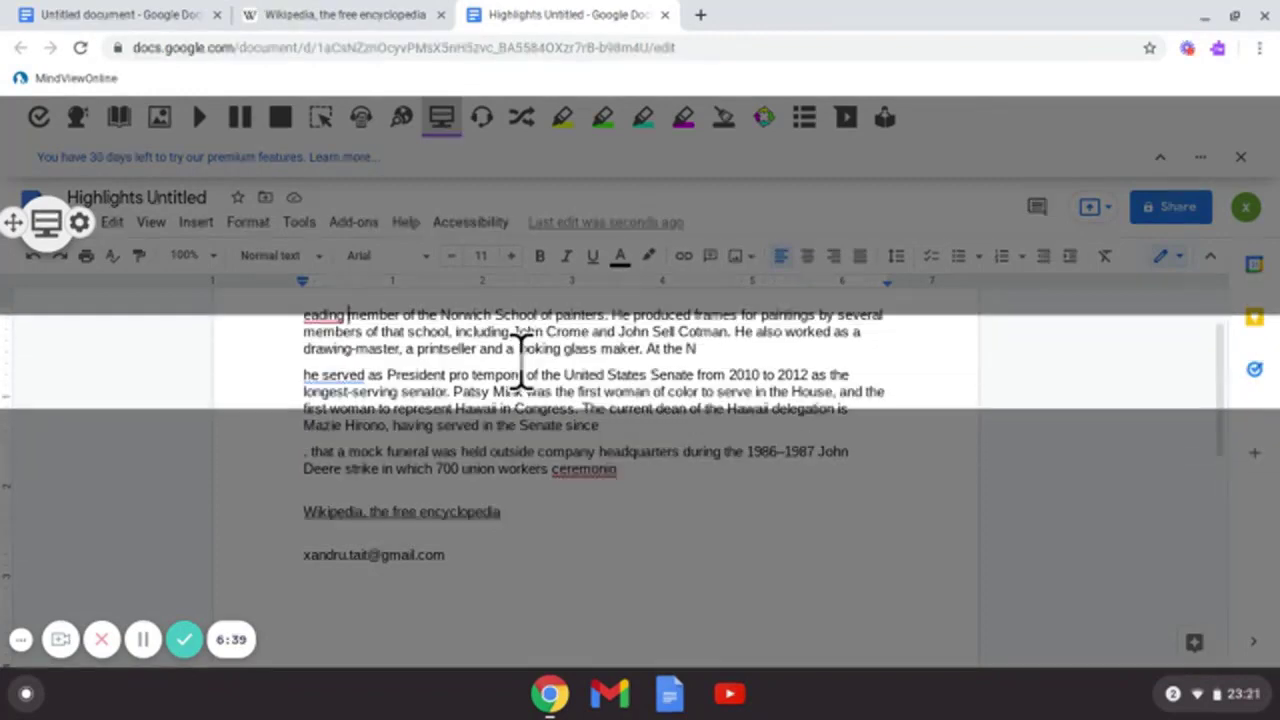
click(550, 693)
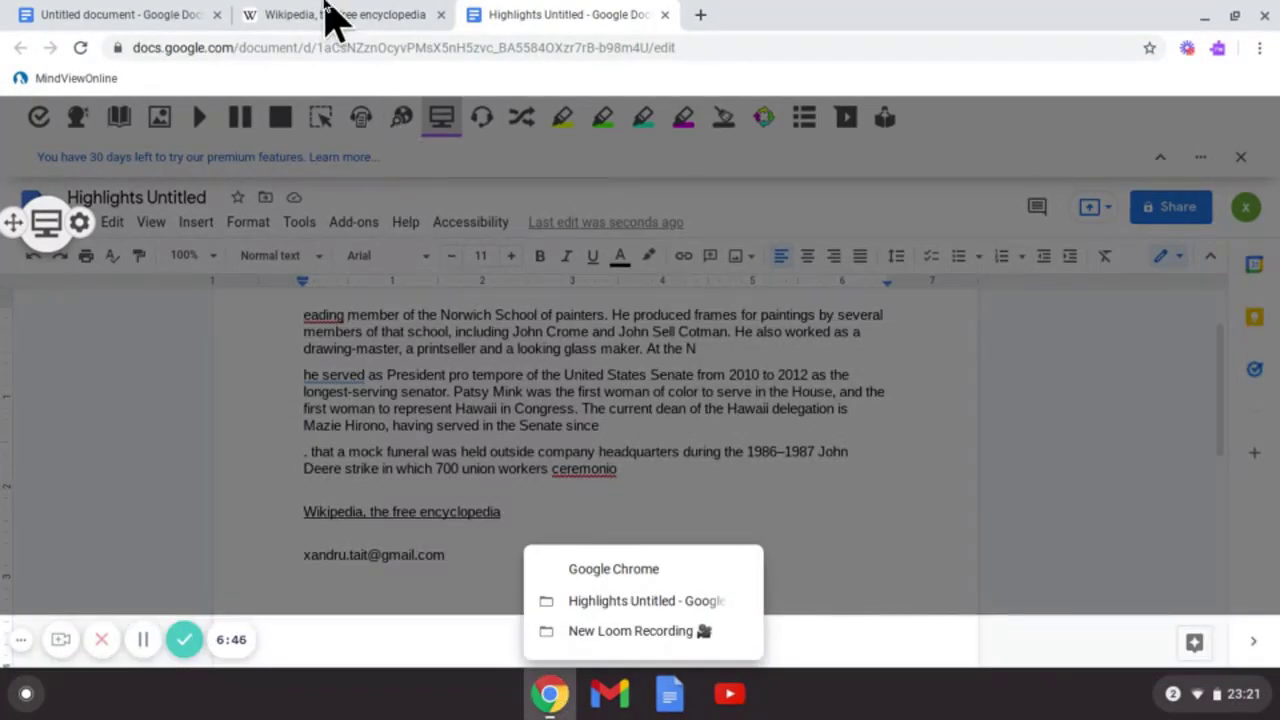
Switch to the Wikipedia page and turn the Screen Mask on and off over the featured article.
click(328, 12)
click(328, 12)
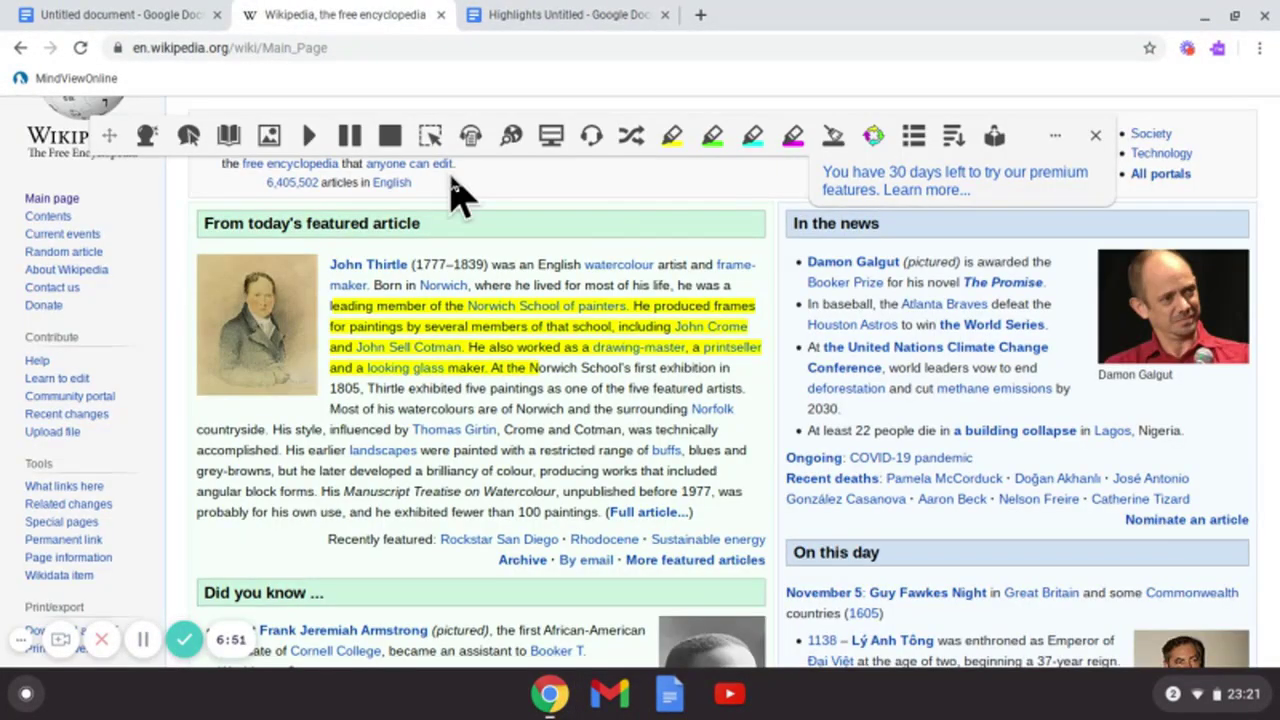
click(551, 137)
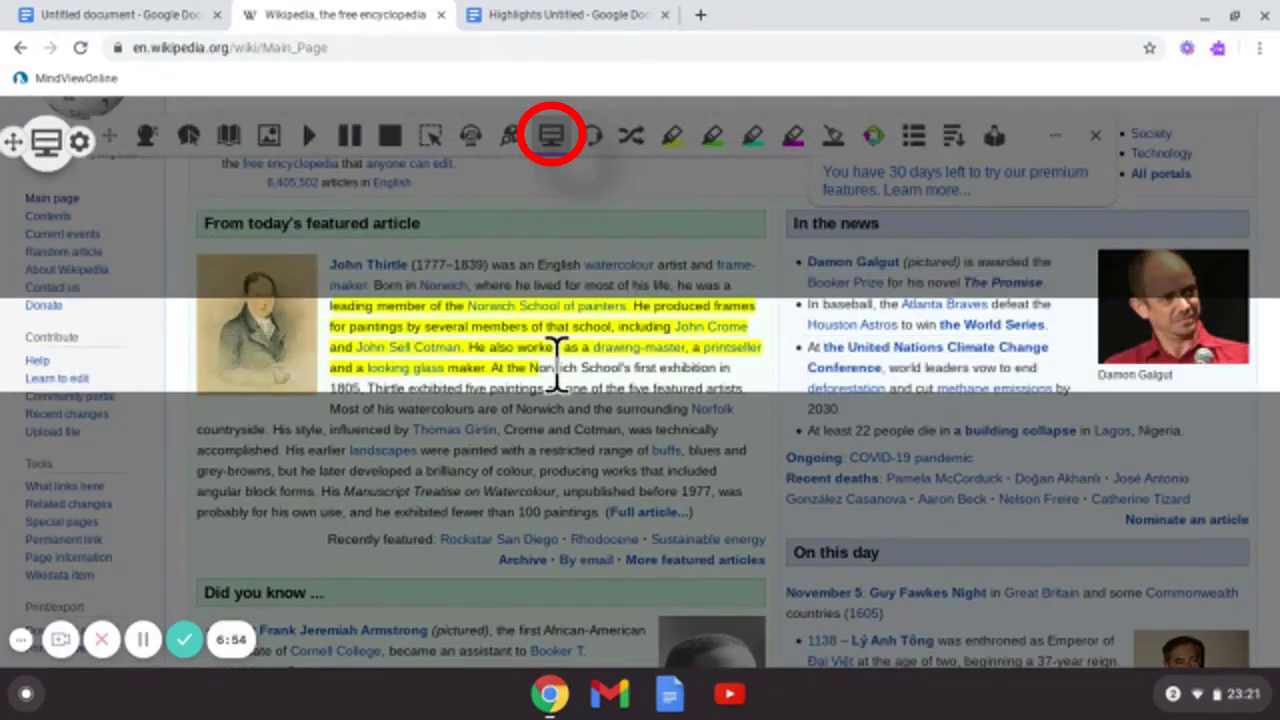
click(551, 137)
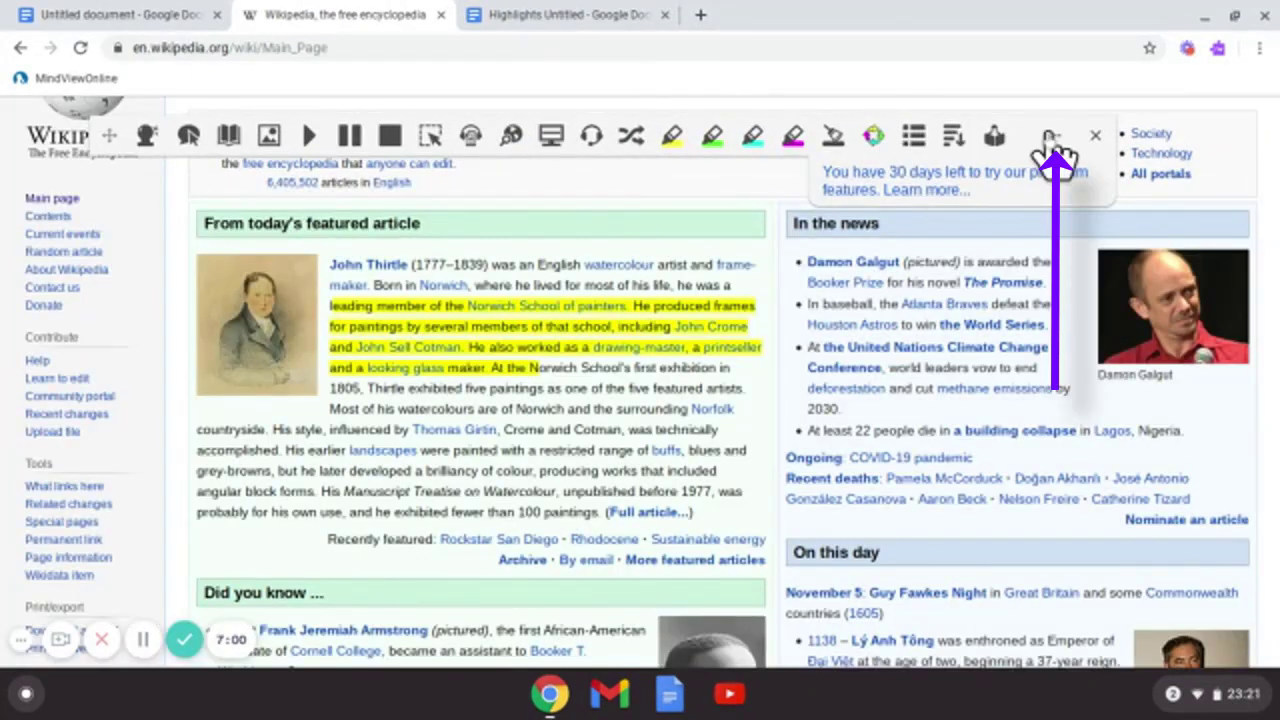
Set the reading light height to 75 in the toolbar's Screen Masking options.
click(1052, 137)
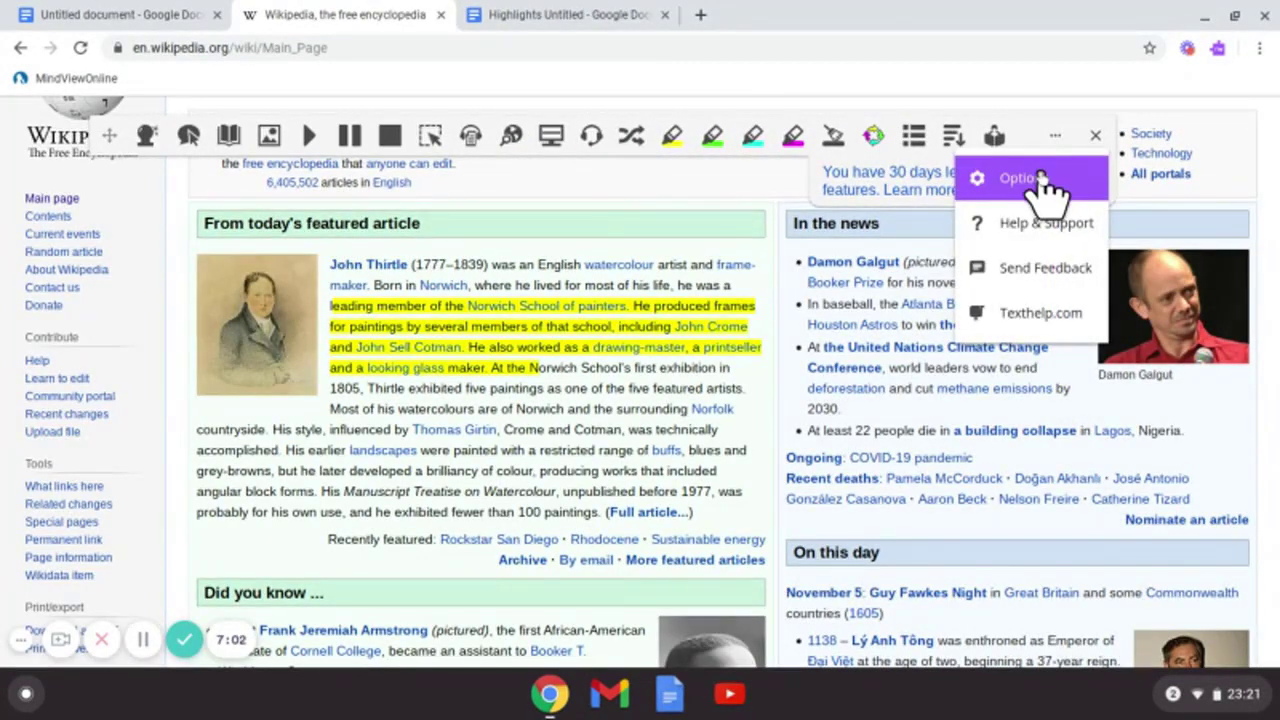
click(1038, 181)
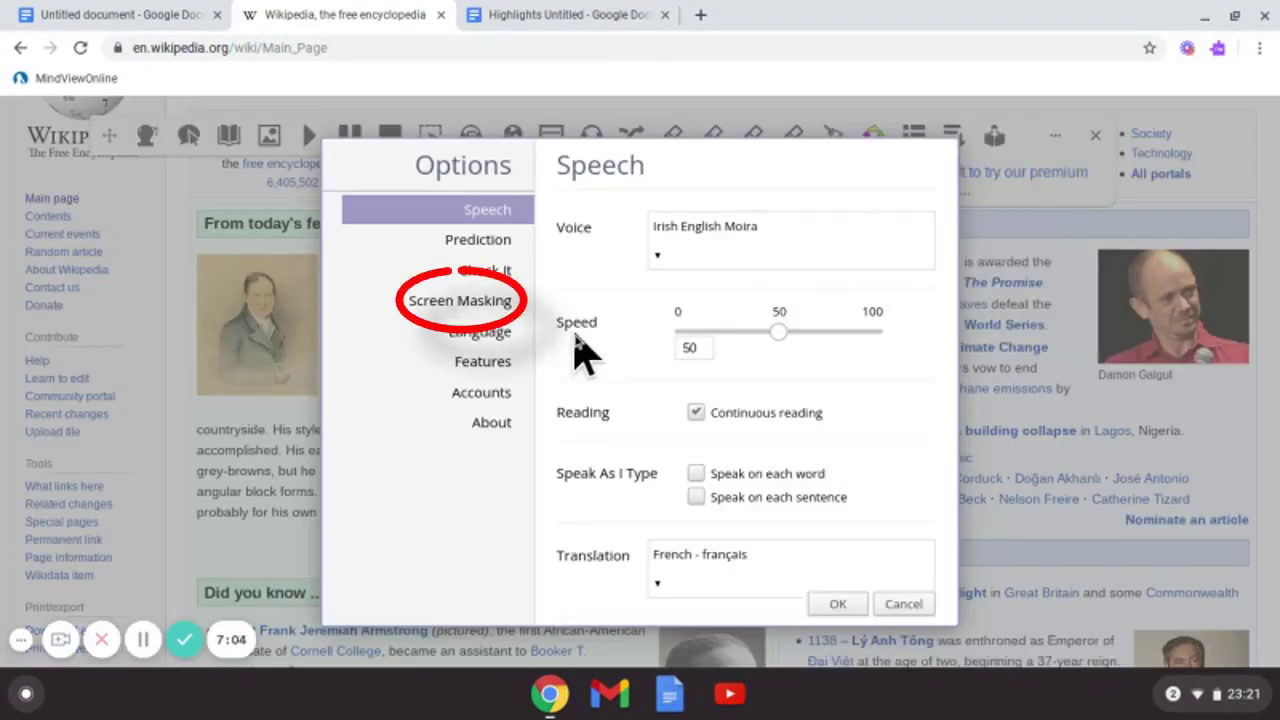
click(480, 305)
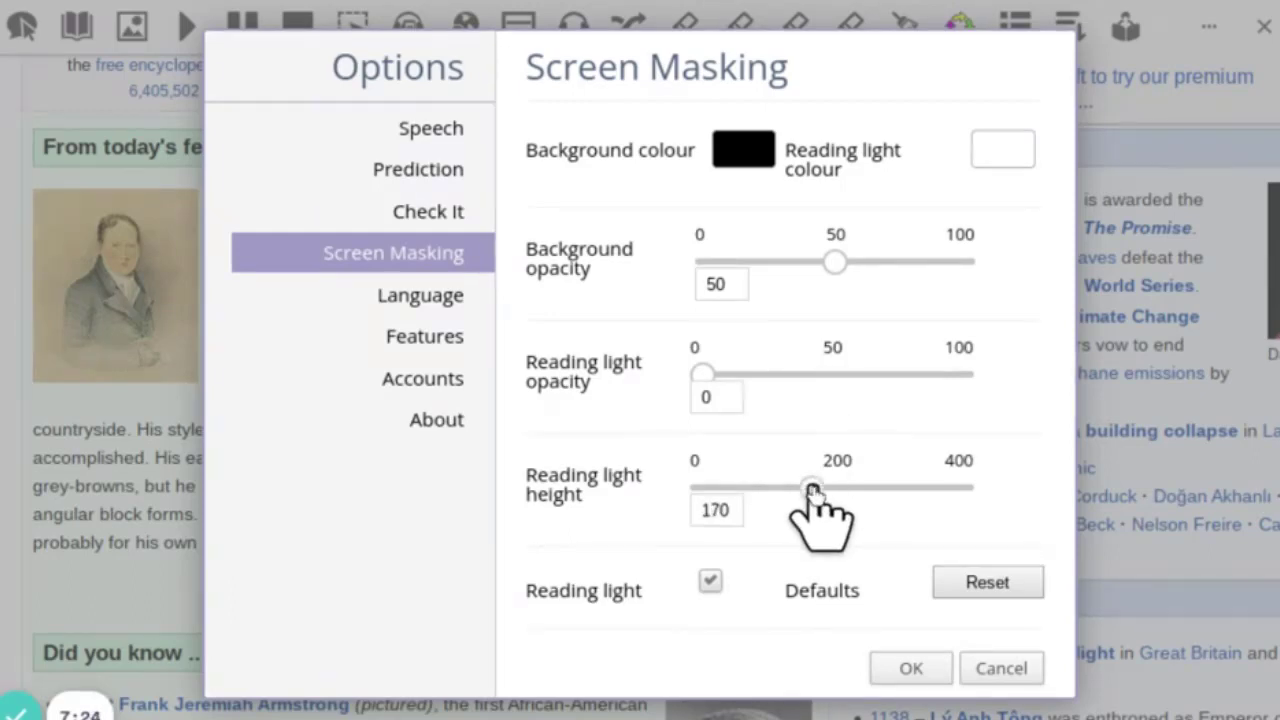
click(748, 488)
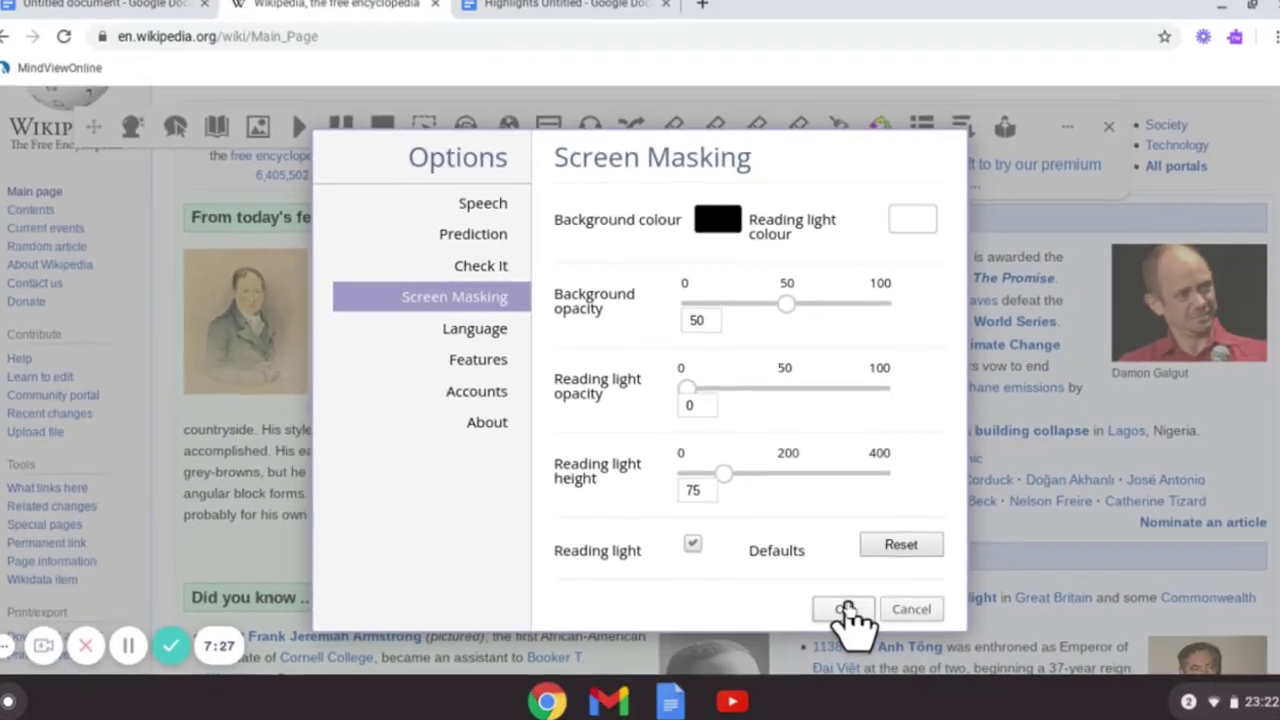
click(905, 656)
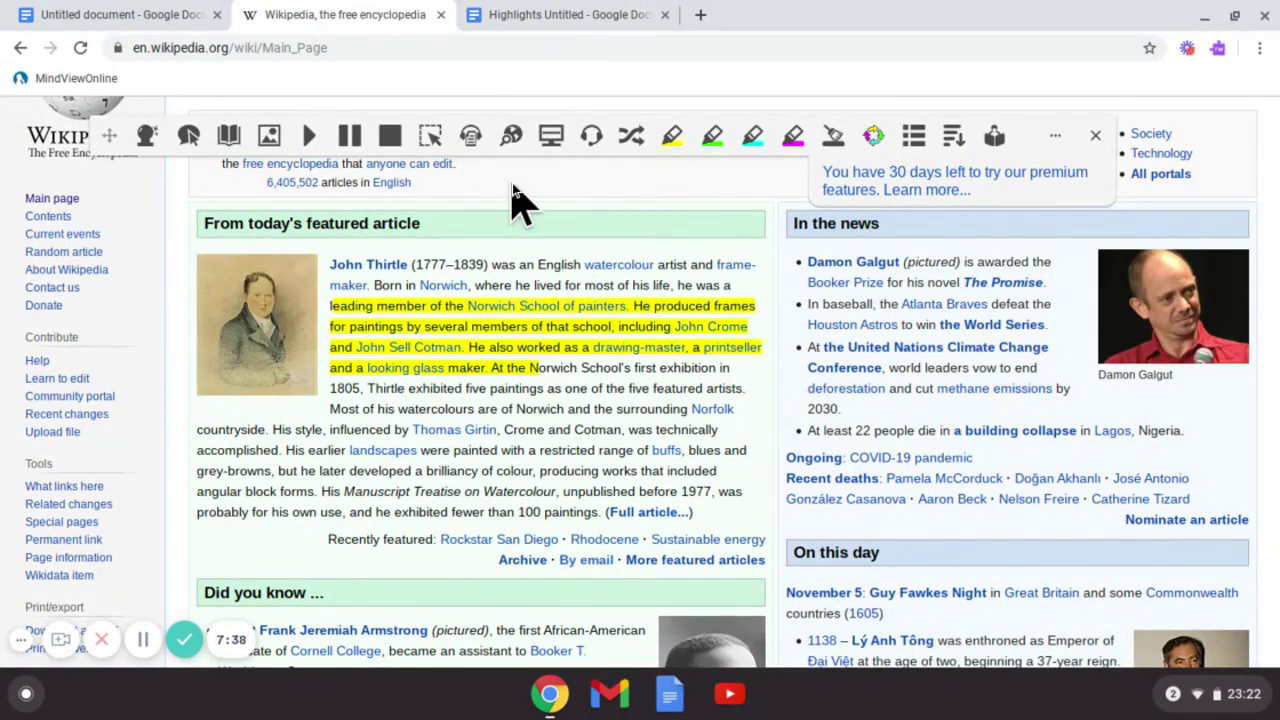
Reload the Wikipedia page to clear its highlights and highlight the word "accomplished" in yellow.
right_click(512, 190)
click(553, 251)
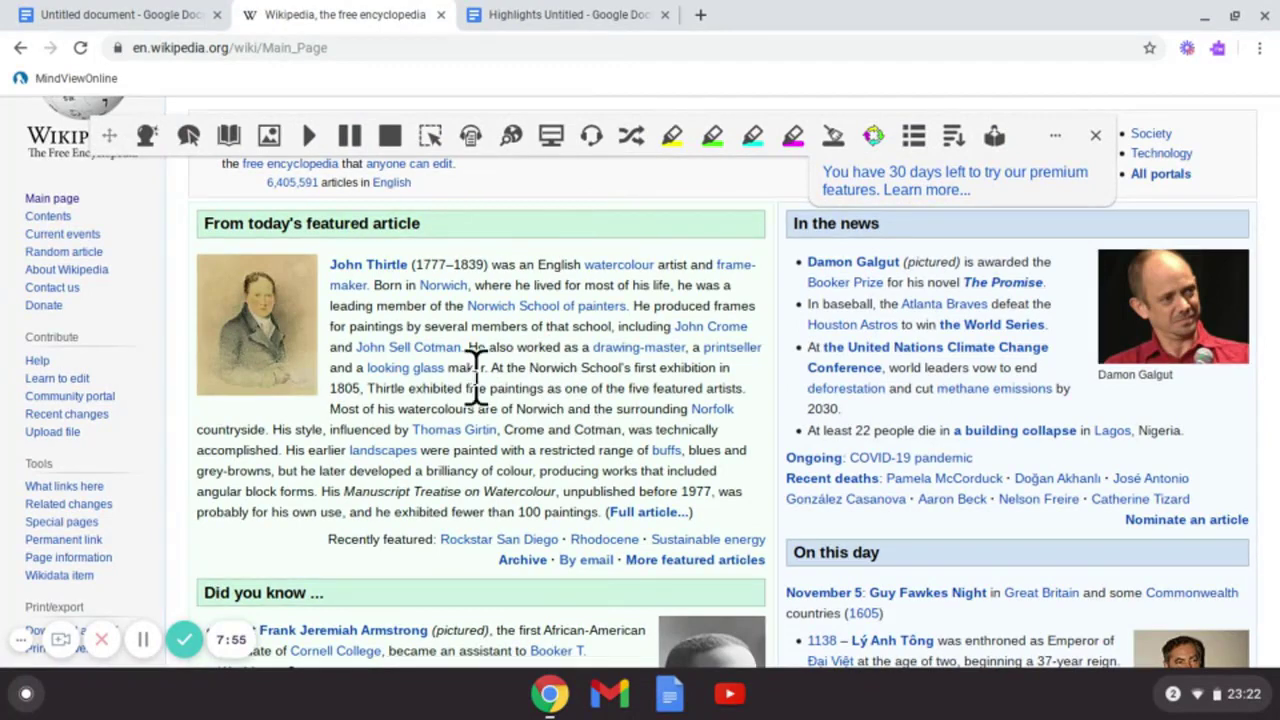
double_click(240, 450)
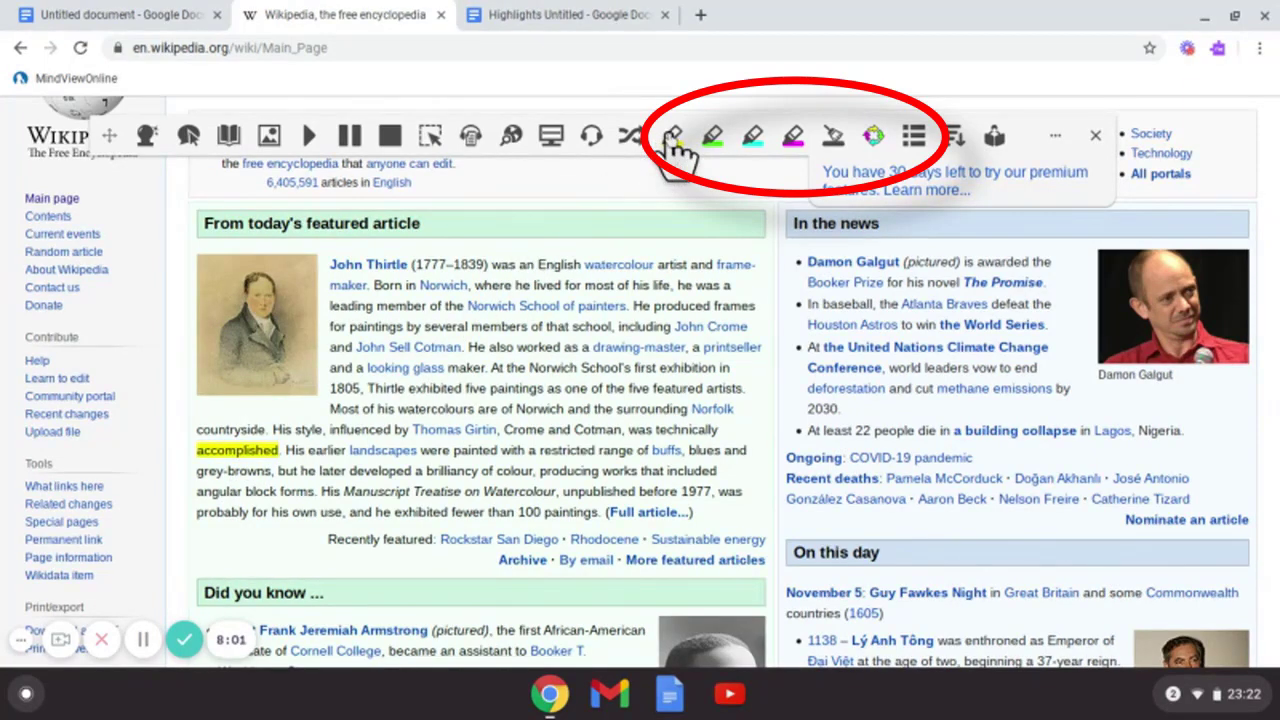
Highlight the word "Manuscript" in cyan and the word "producing" in magenta in the featured article.
scroll(407, 374, down, 1)
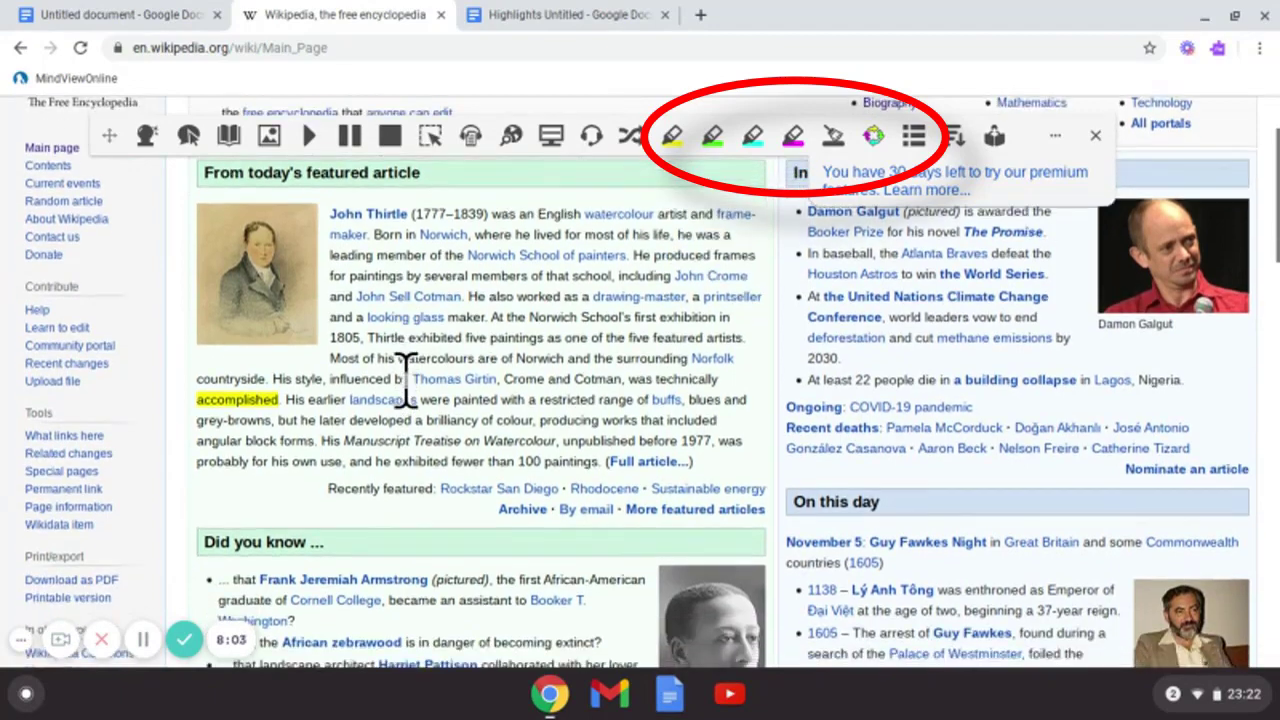
scroll(407, 374, down, 1)
double_click(377, 379)
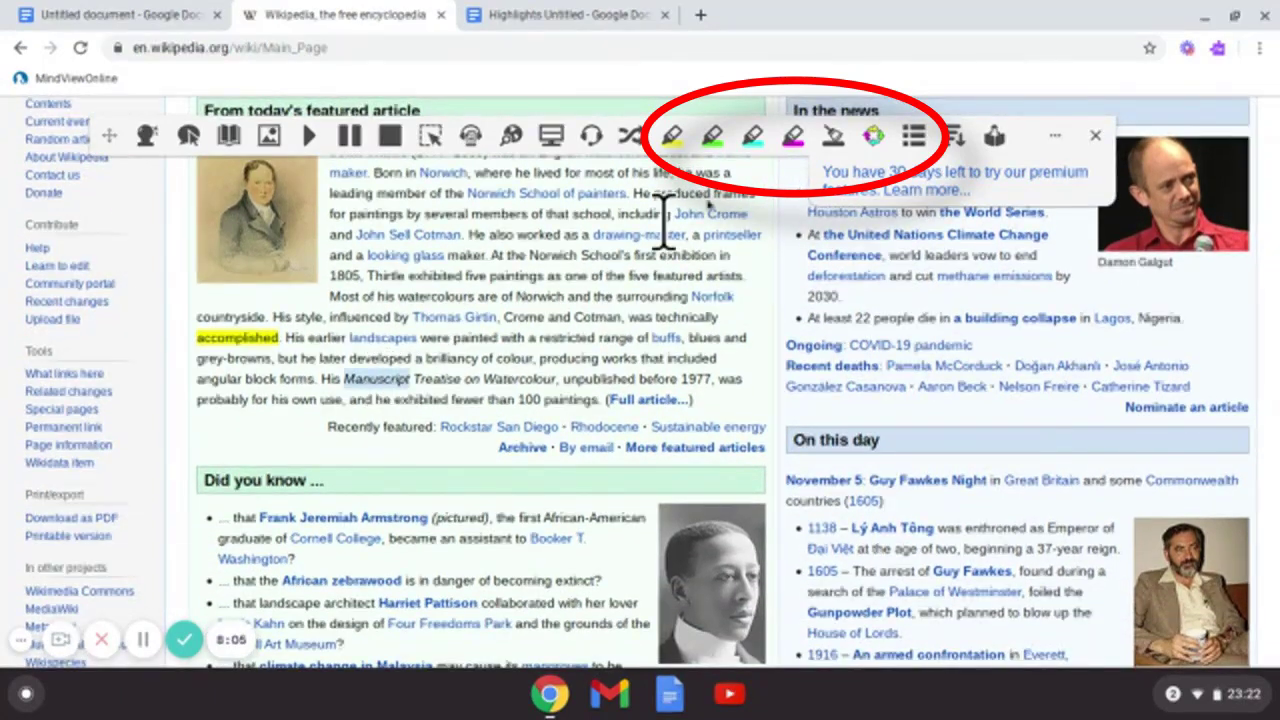
click(753, 138)
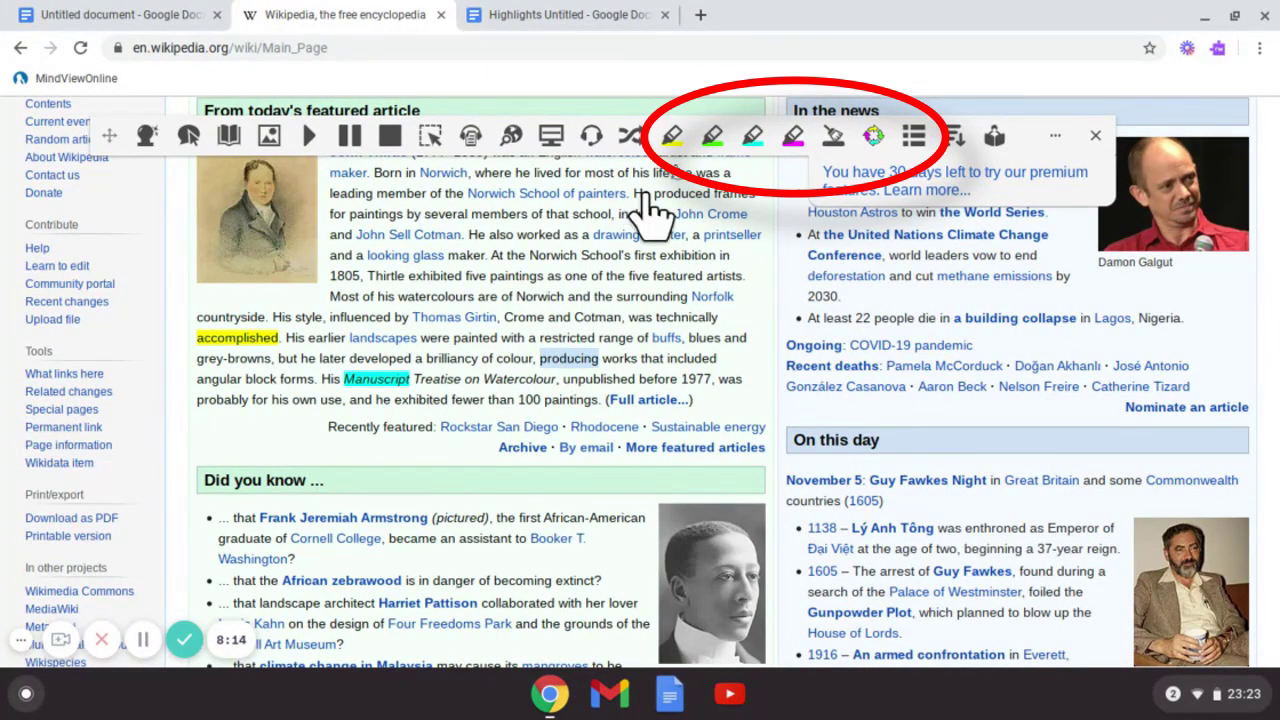
click(793, 140)
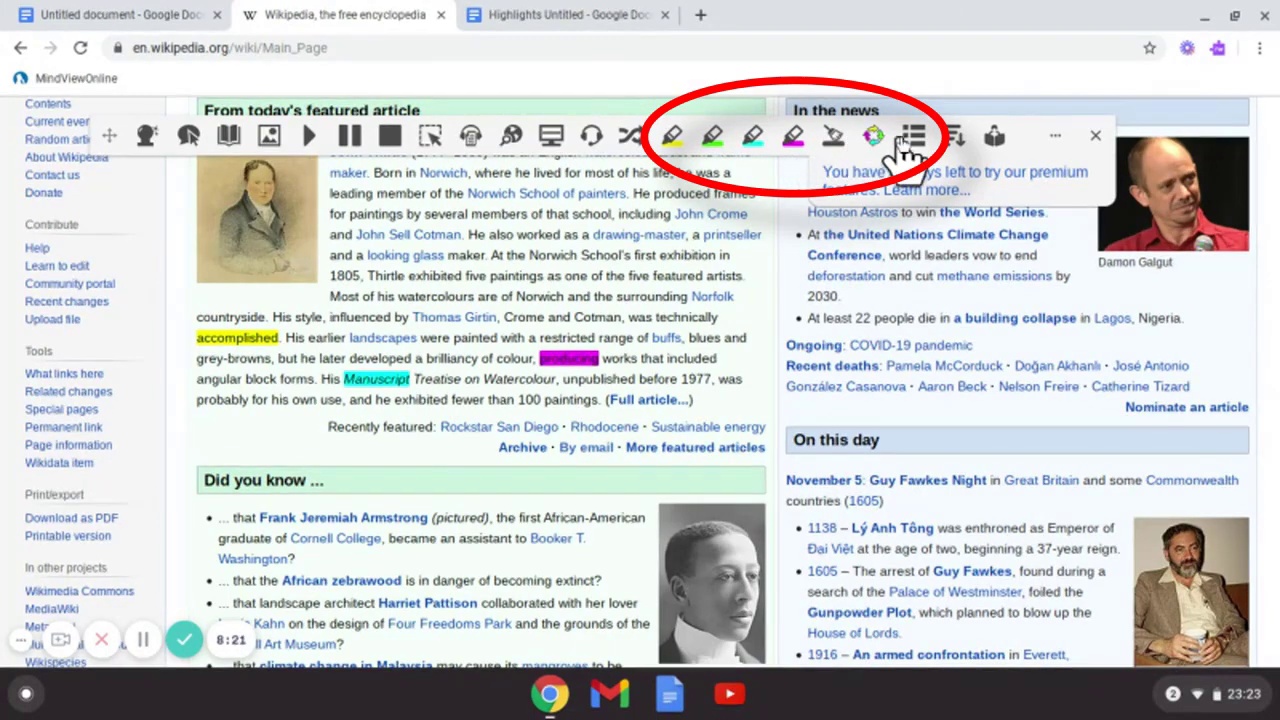
Build a vocabulary list document from the highlighted words and look through its meanings, symbols and notes columns.
click(913, 140)
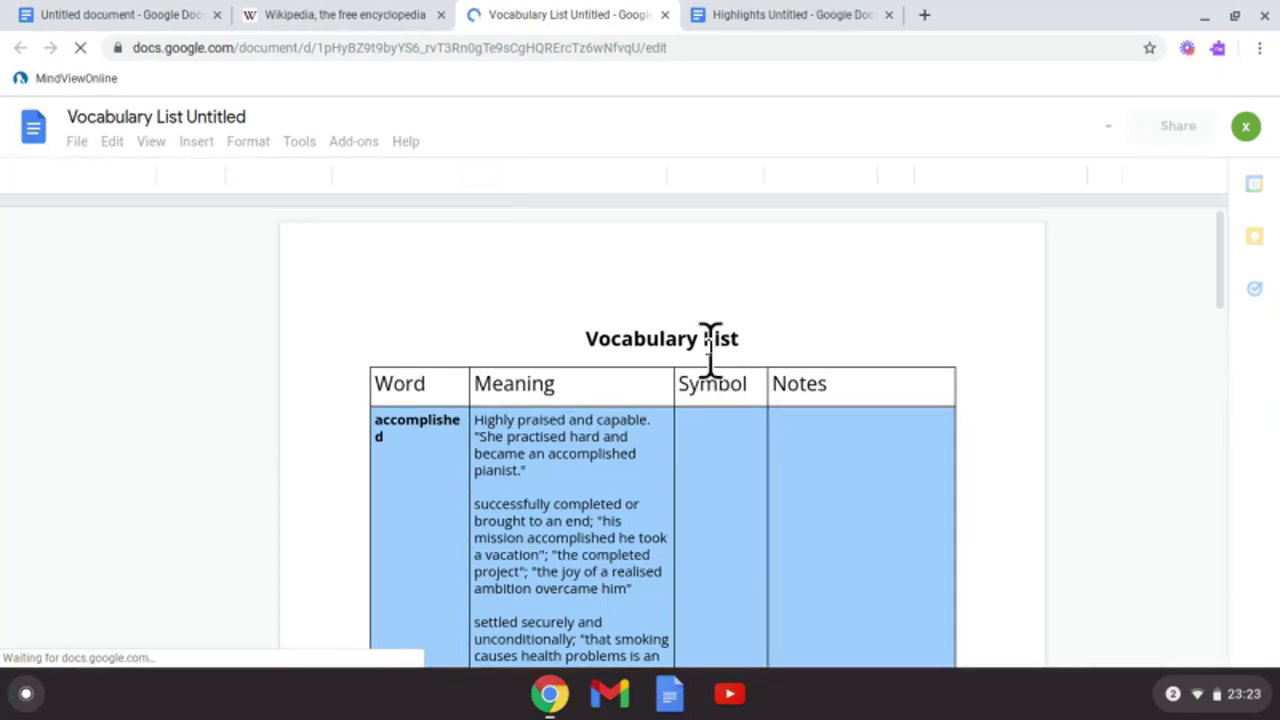
scroll(705, 260, down, 5)
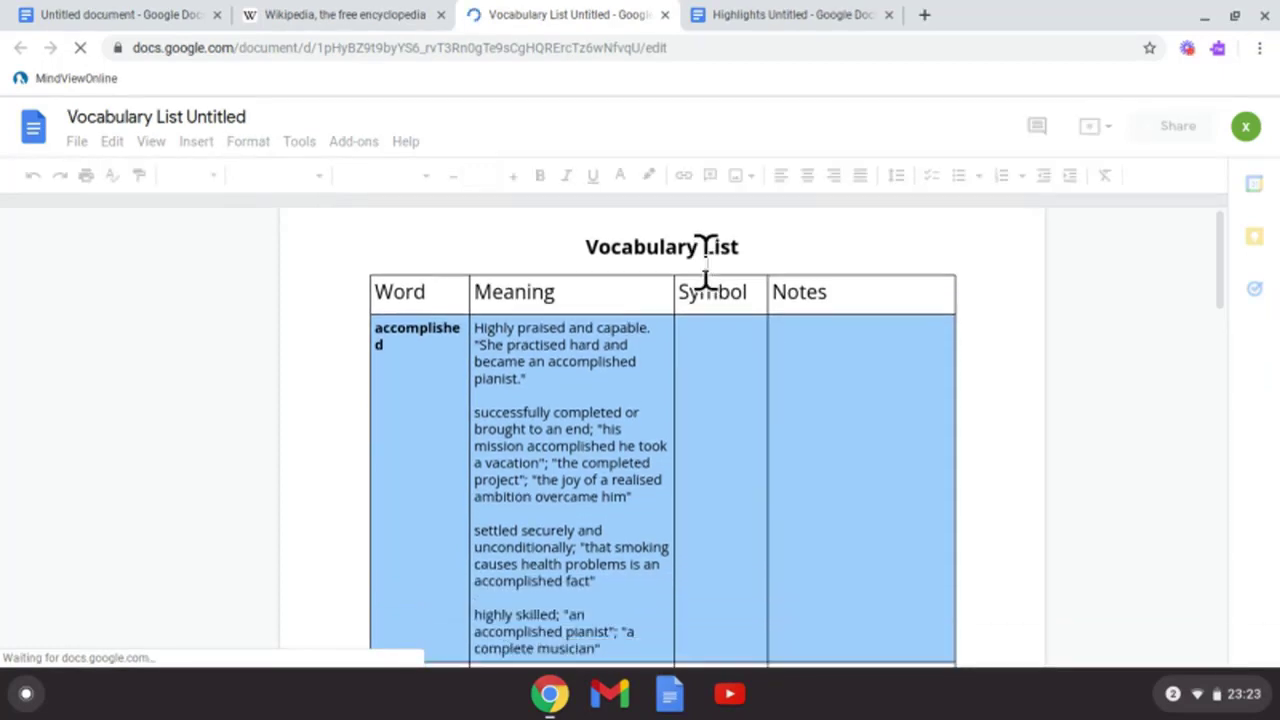
scroll(705, 260, down, 6)
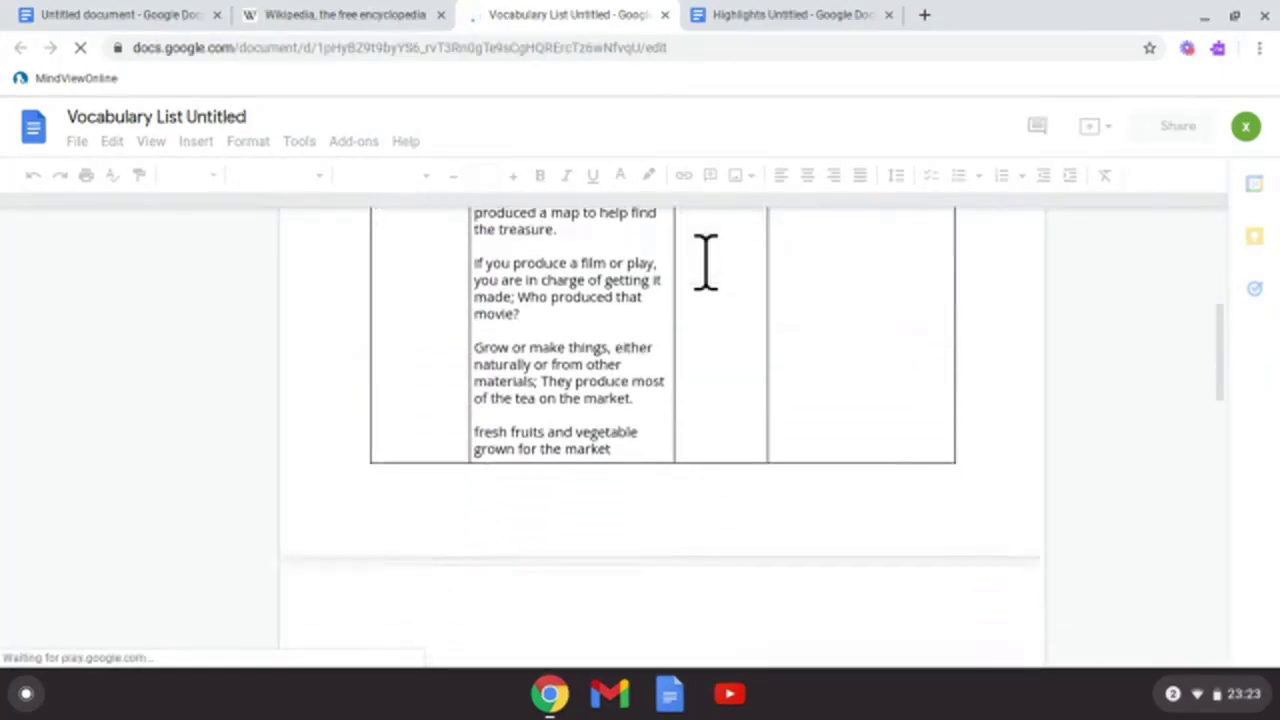
scroll(705, 262, up, 2)
scroll(705, 262, up, 8)
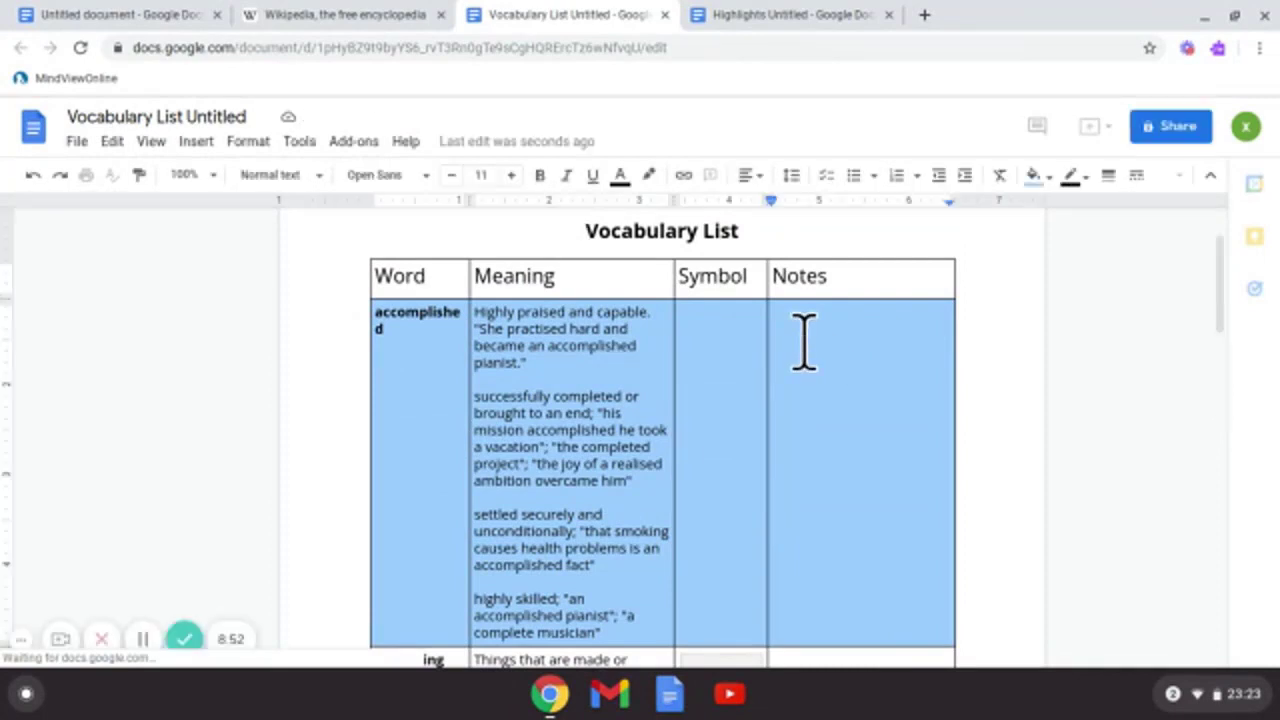
click(478, 314)
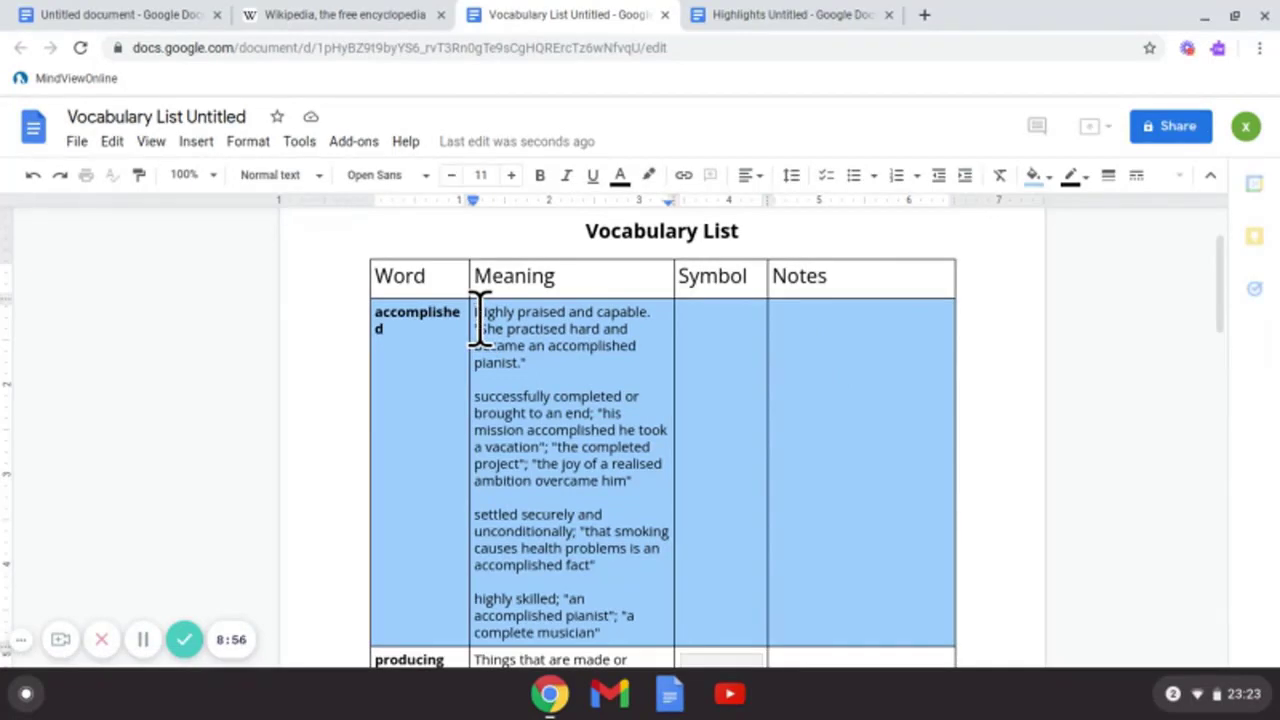
scroll(480, 320, down, 5)
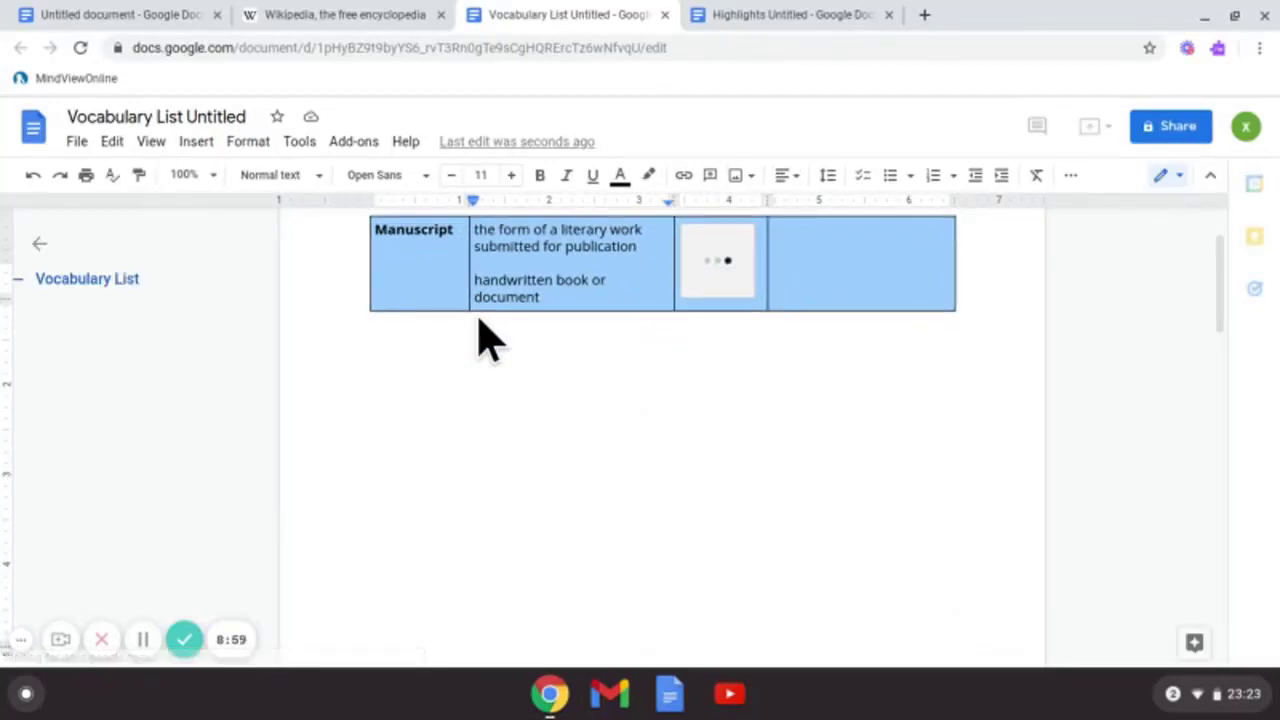
Return to the Wikipedia page, open its simplified version with Simplify, and look through the text.
click(370, 14)
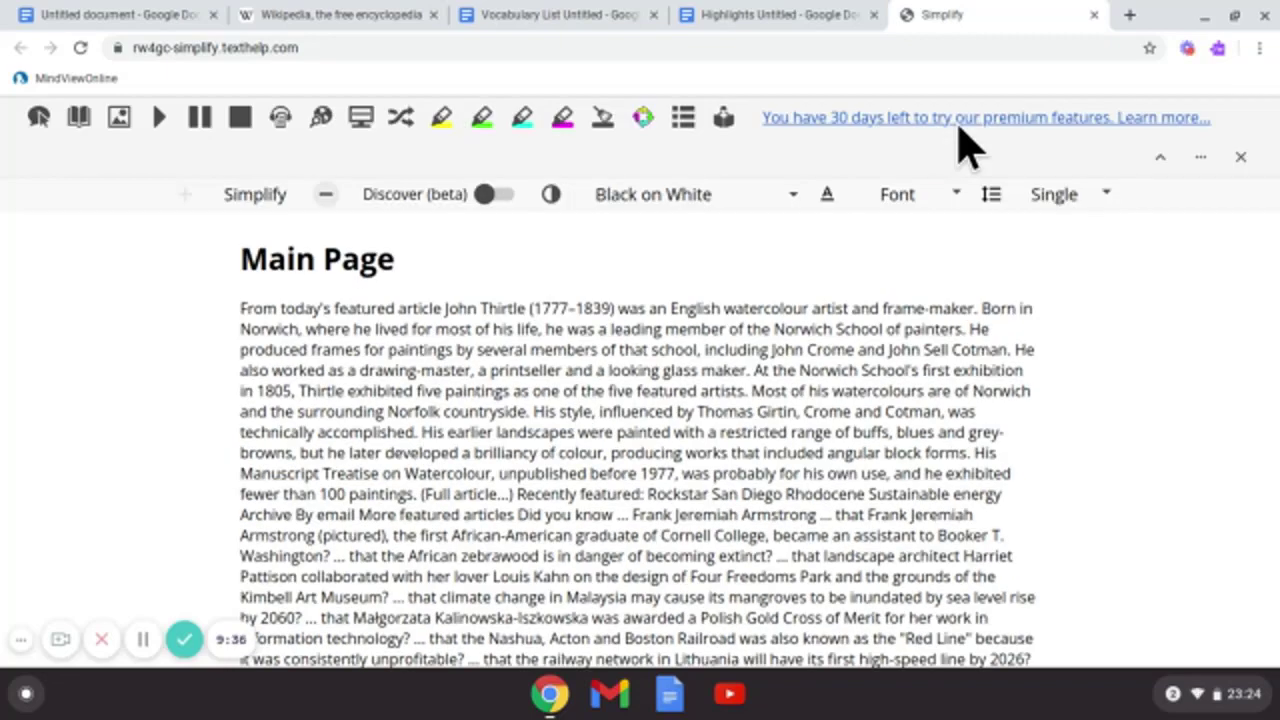
scroll(771, 318, down, 2)
scroll(773, 316, down, 4)
scroll(771, 314, up, 6)
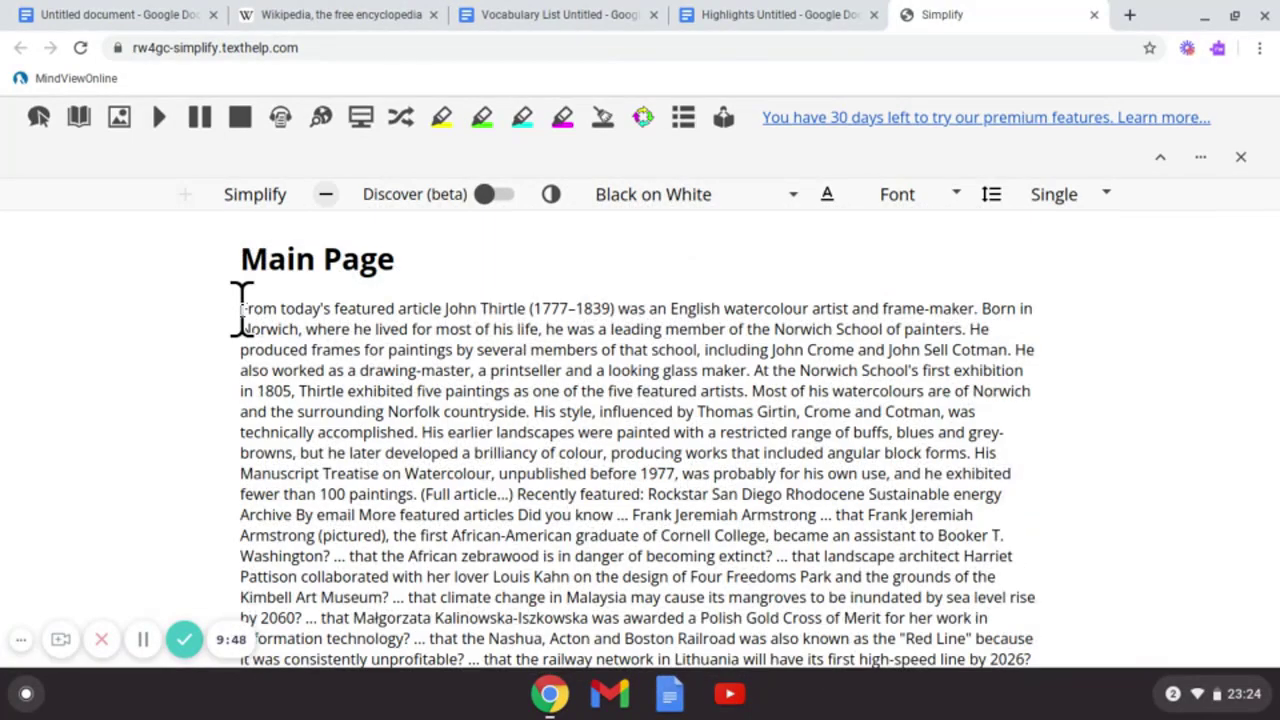
Have the simplified text's opening passage, starting "From today's featured article", read aloud and stop the playback.
drag(260, 312, 463, 403)
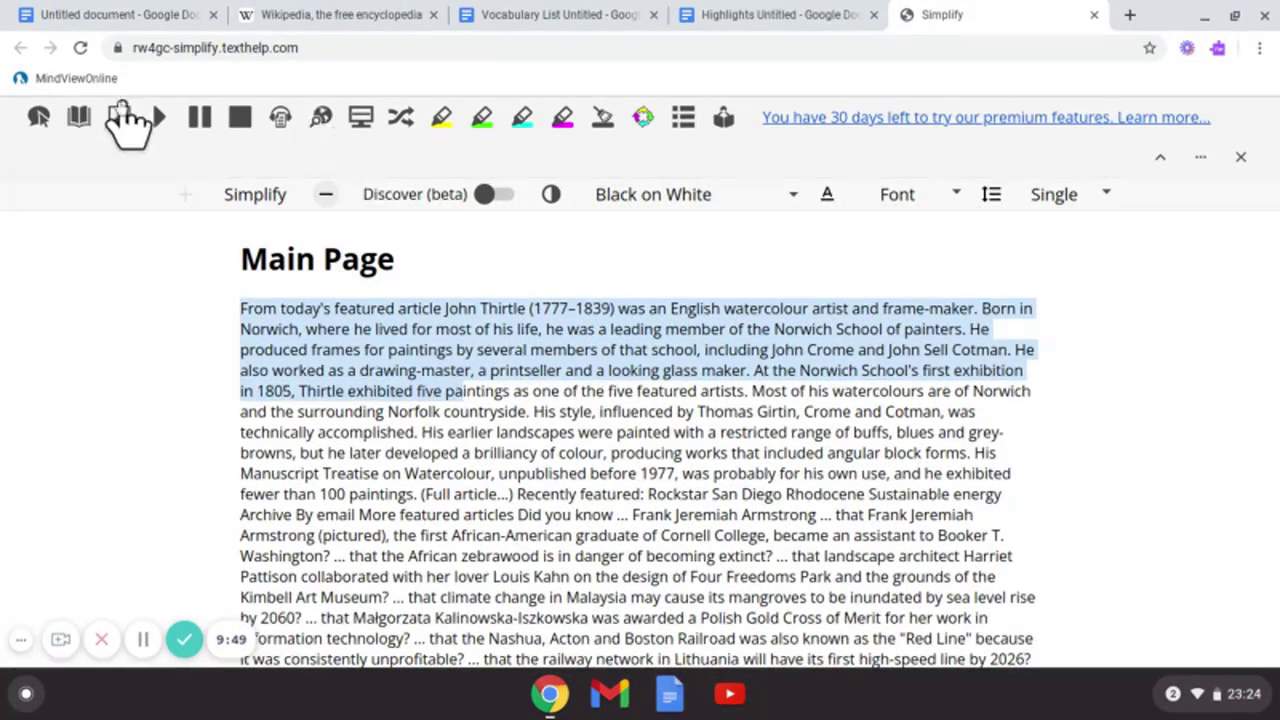
click(159, 118)
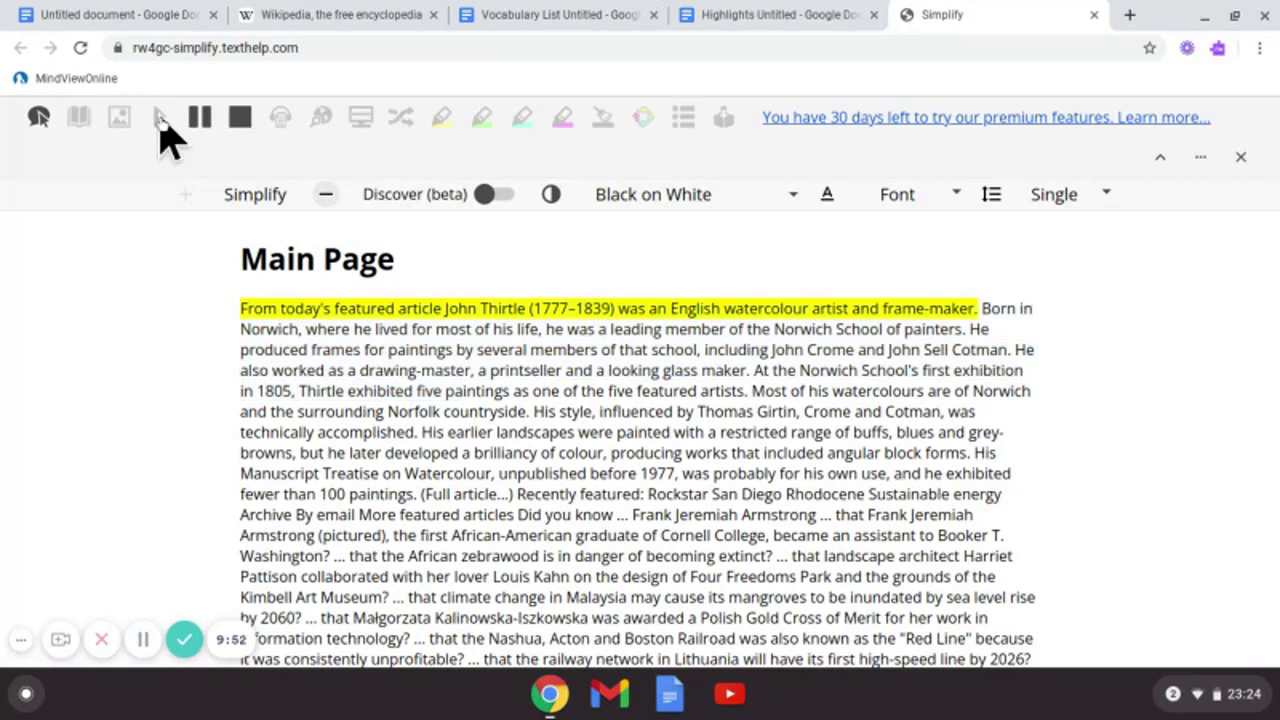
click(240, 118)
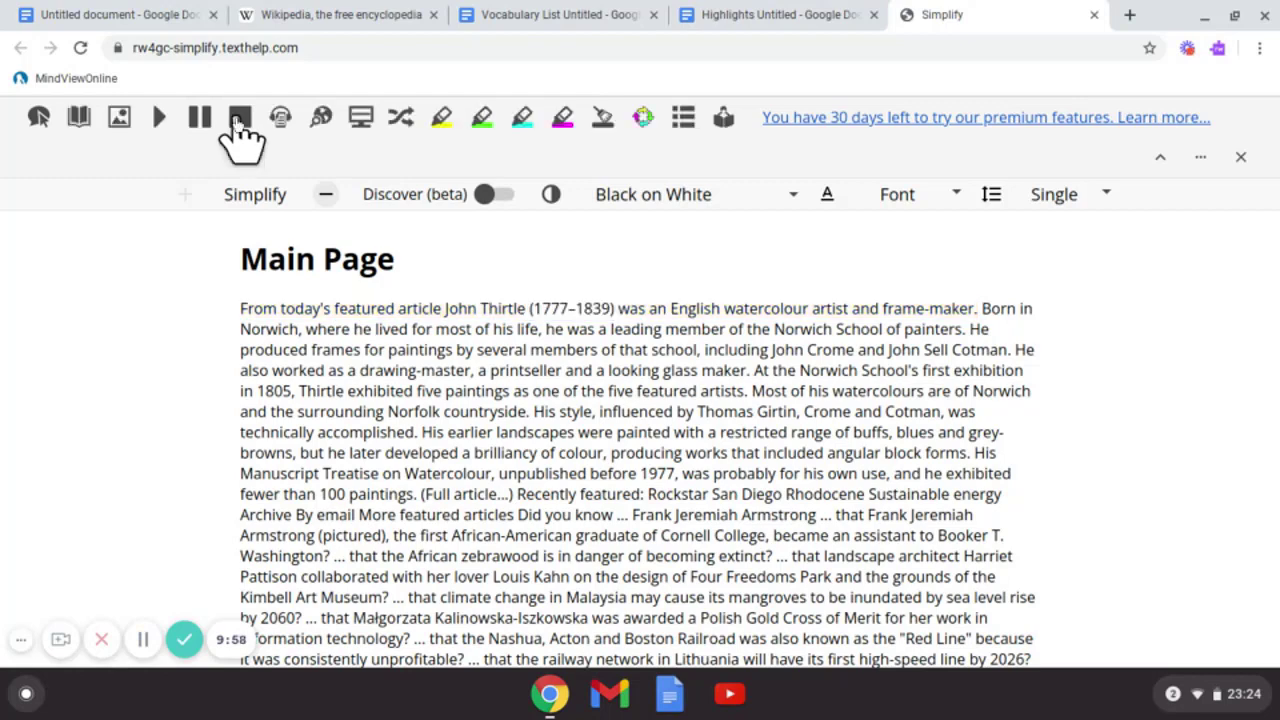
Try the White on Black colour scheme on the simplified page, and return it to Black on White.
click(645, 195)
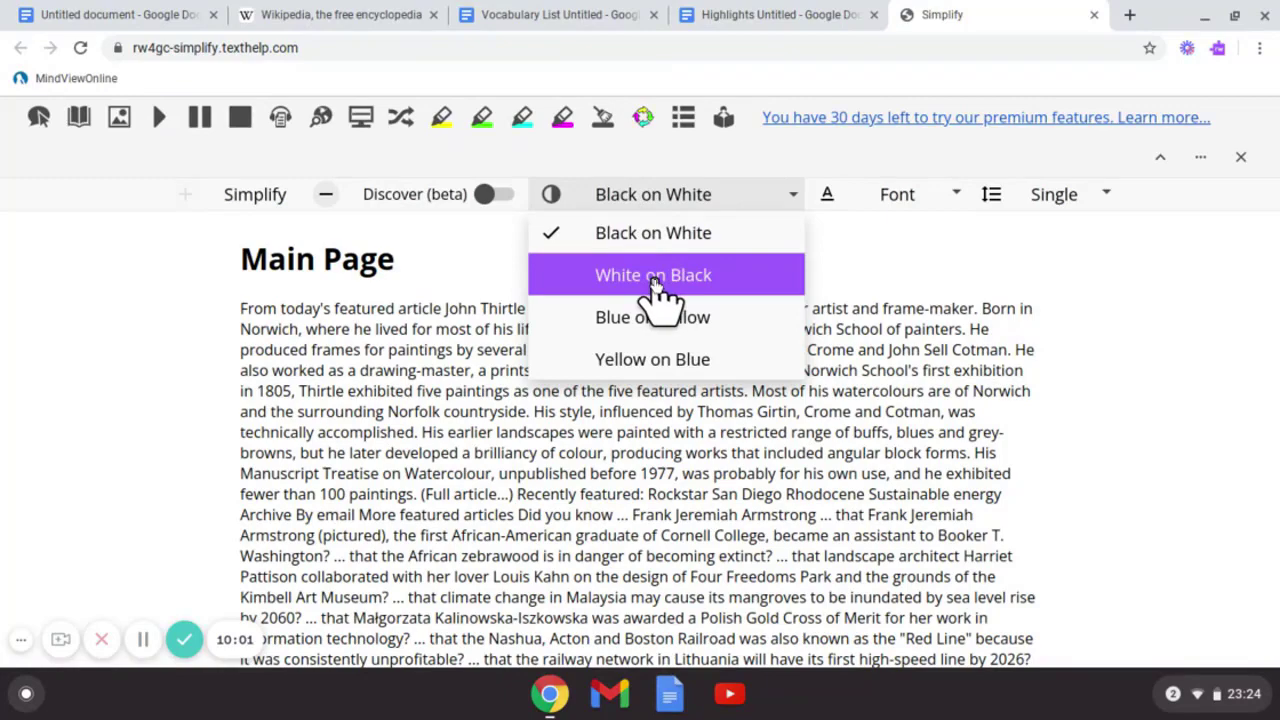
click(656, 280)
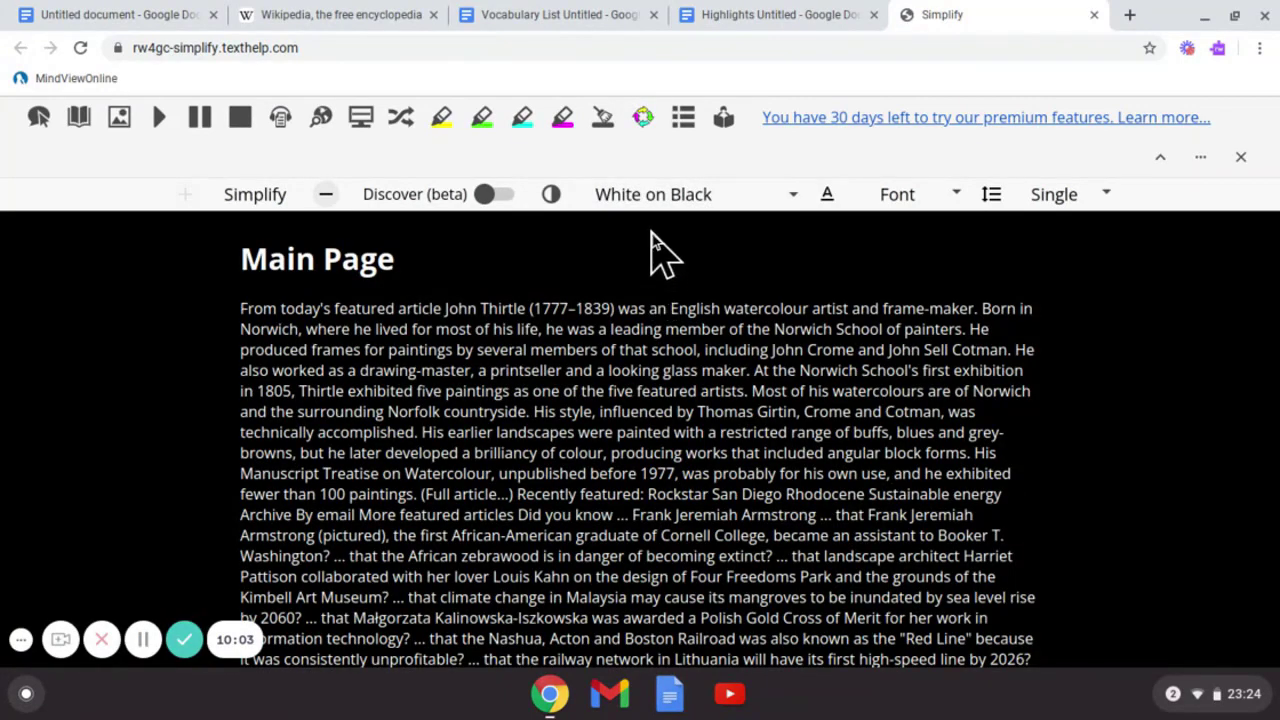
click(651, 198)
click(650, 233)
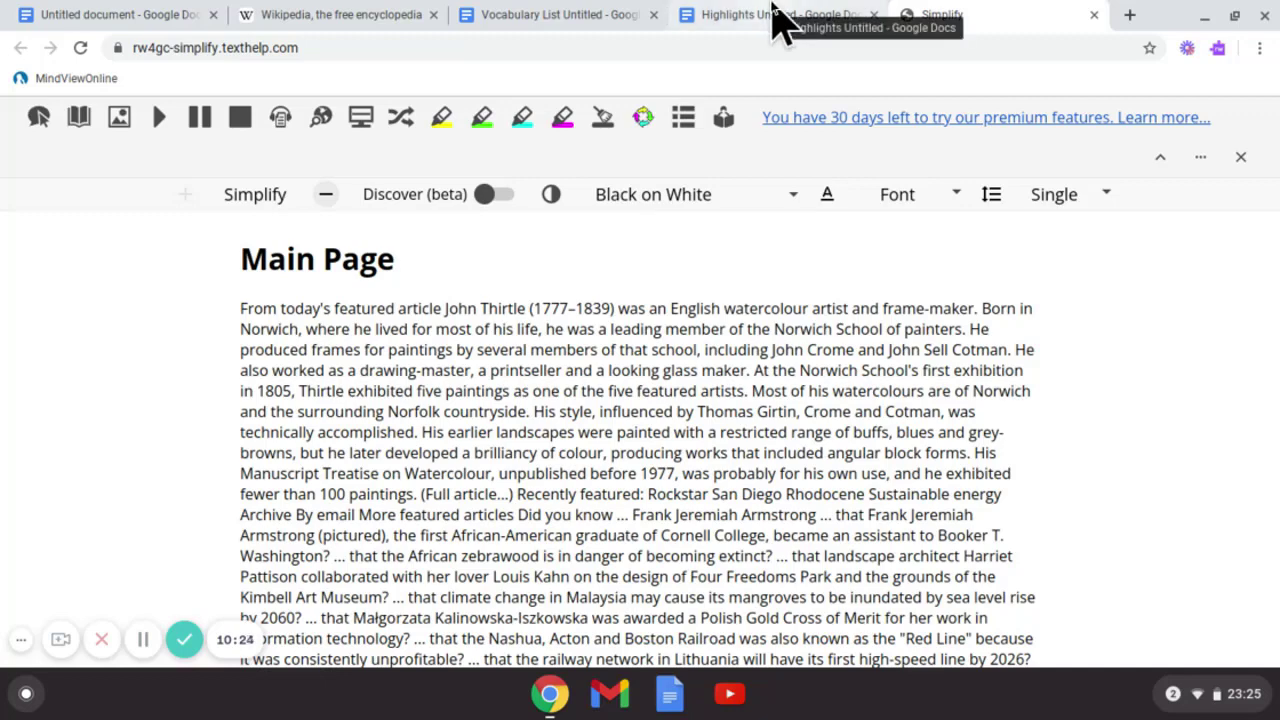
Switch to the Highlights document's tab and go to Google Scholar from there.
click(779, 16)
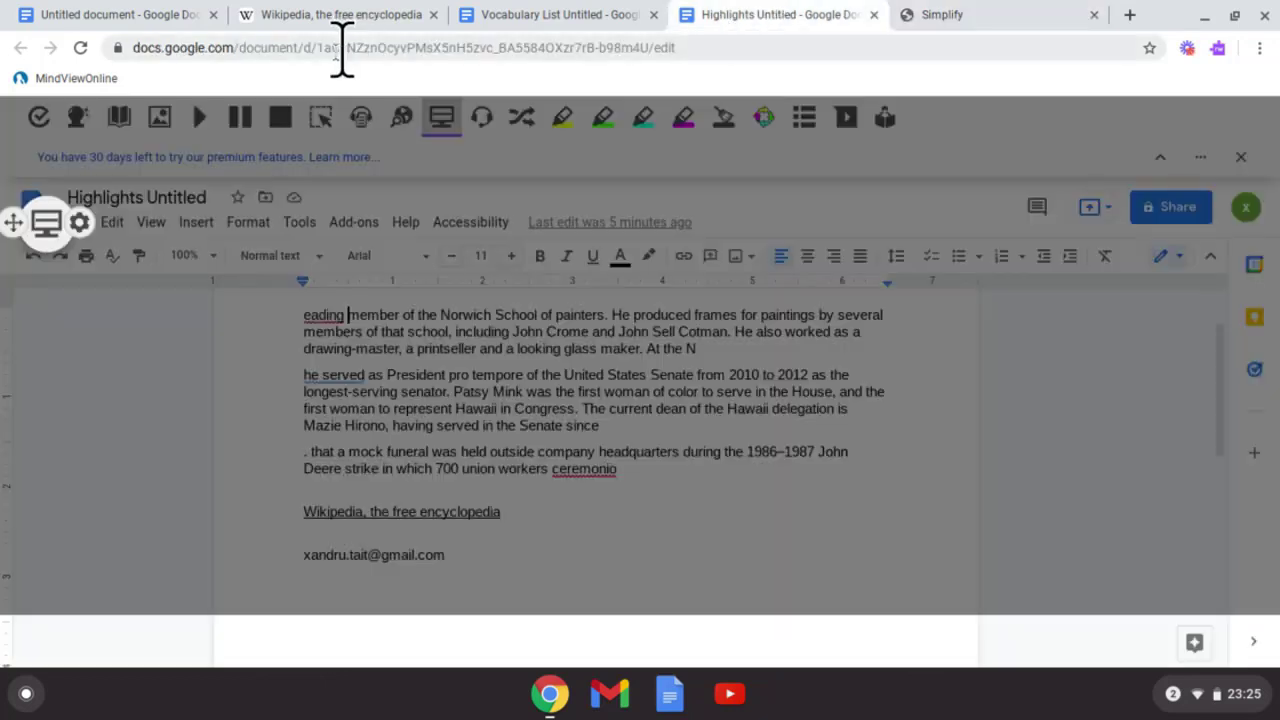
click(338, 48)
text(goog)
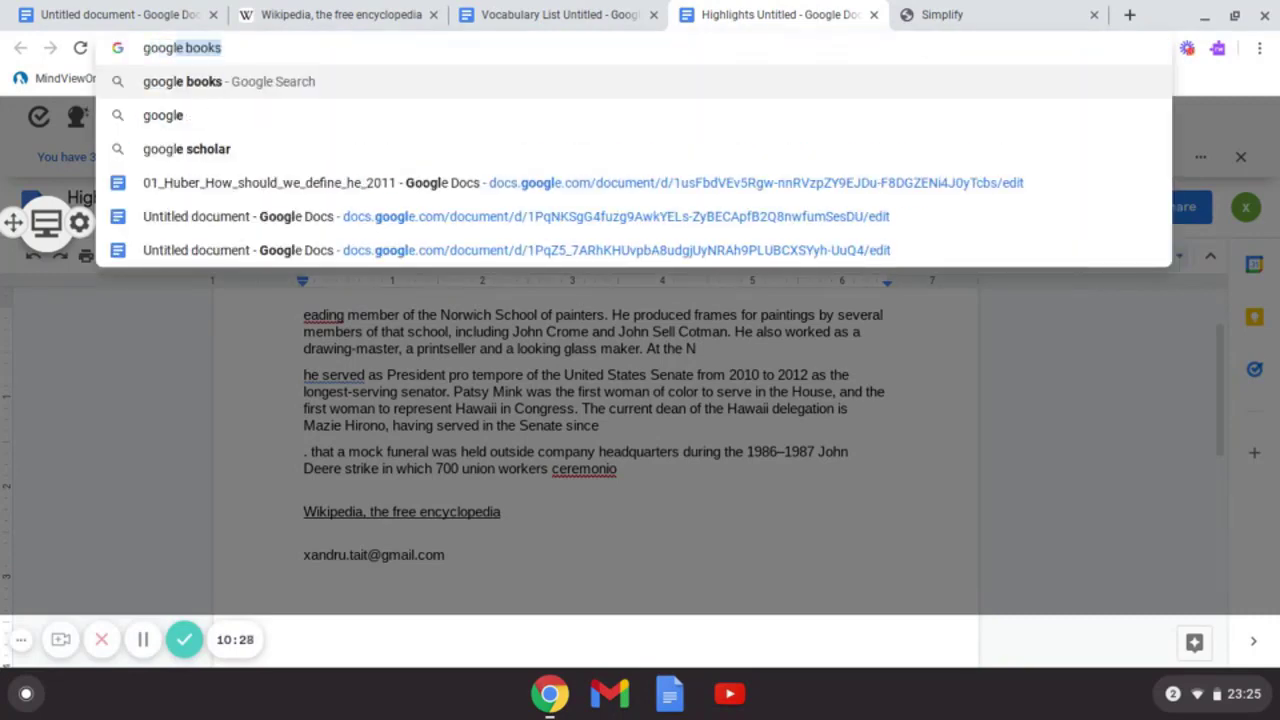
text(le scholar)
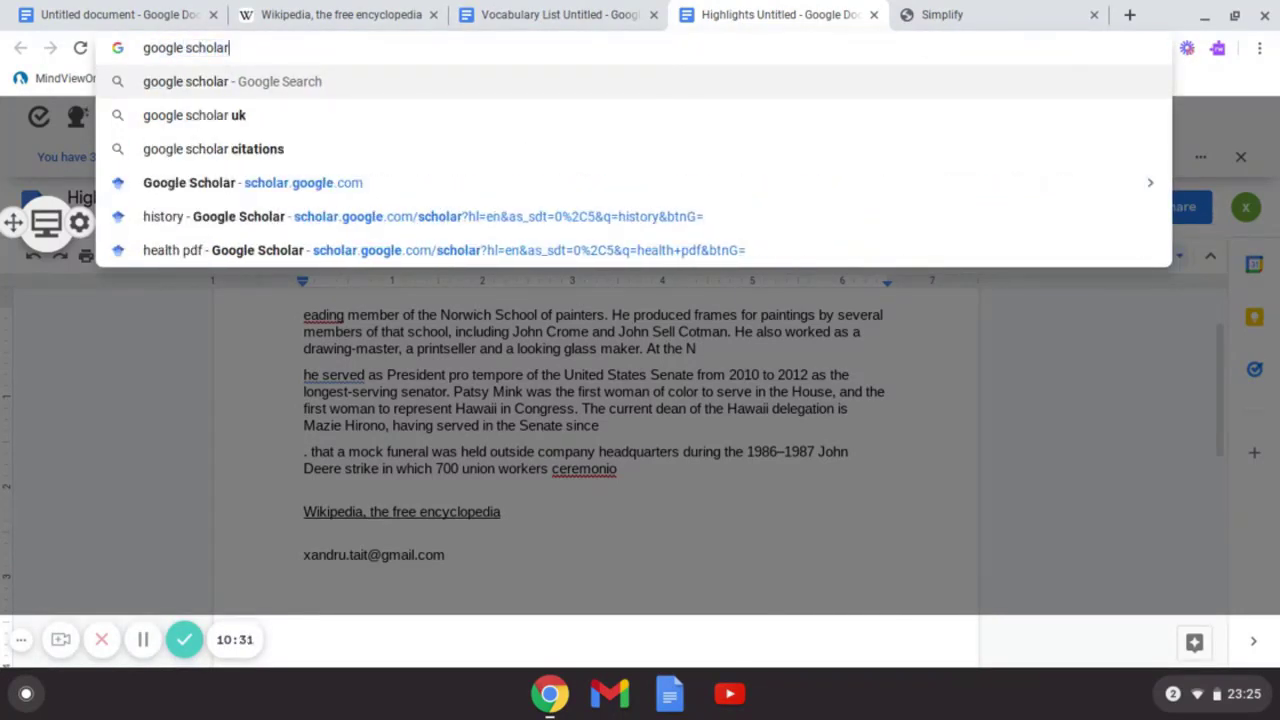
key(Return)
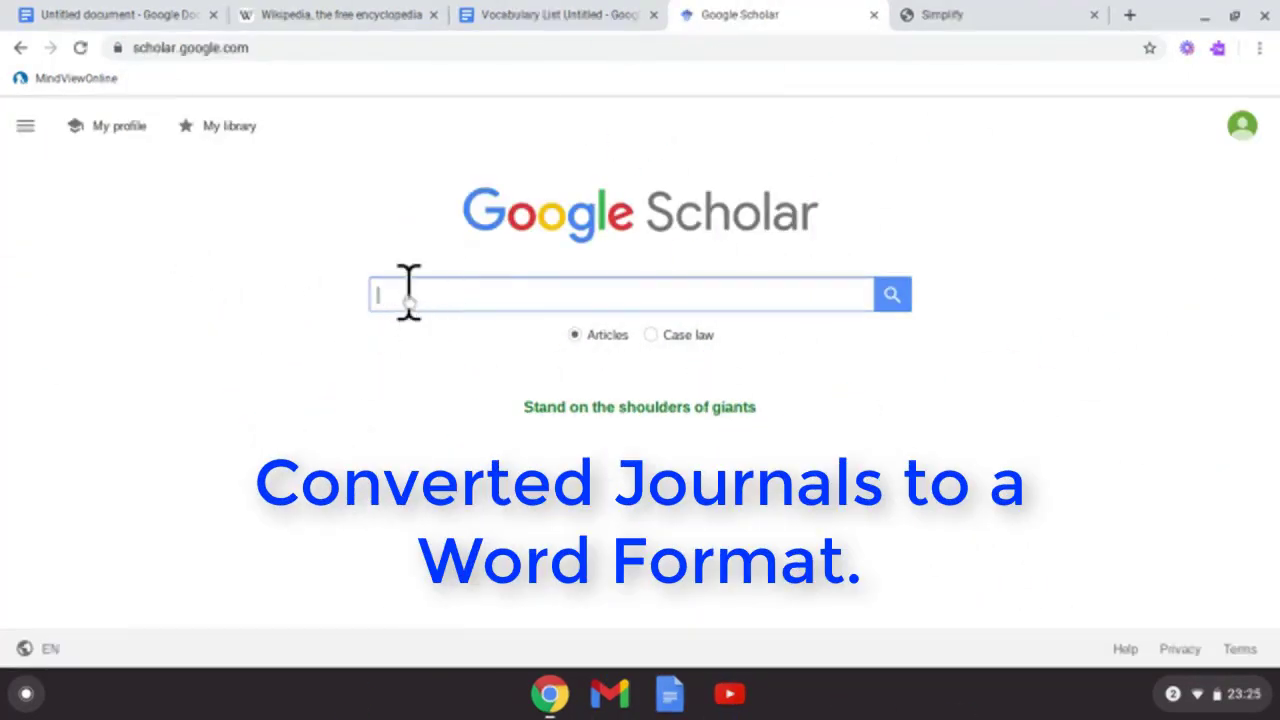
Search Google Scholar for "history pdf" and open the "Kosovo: A Short History" PDF.
text(hist)
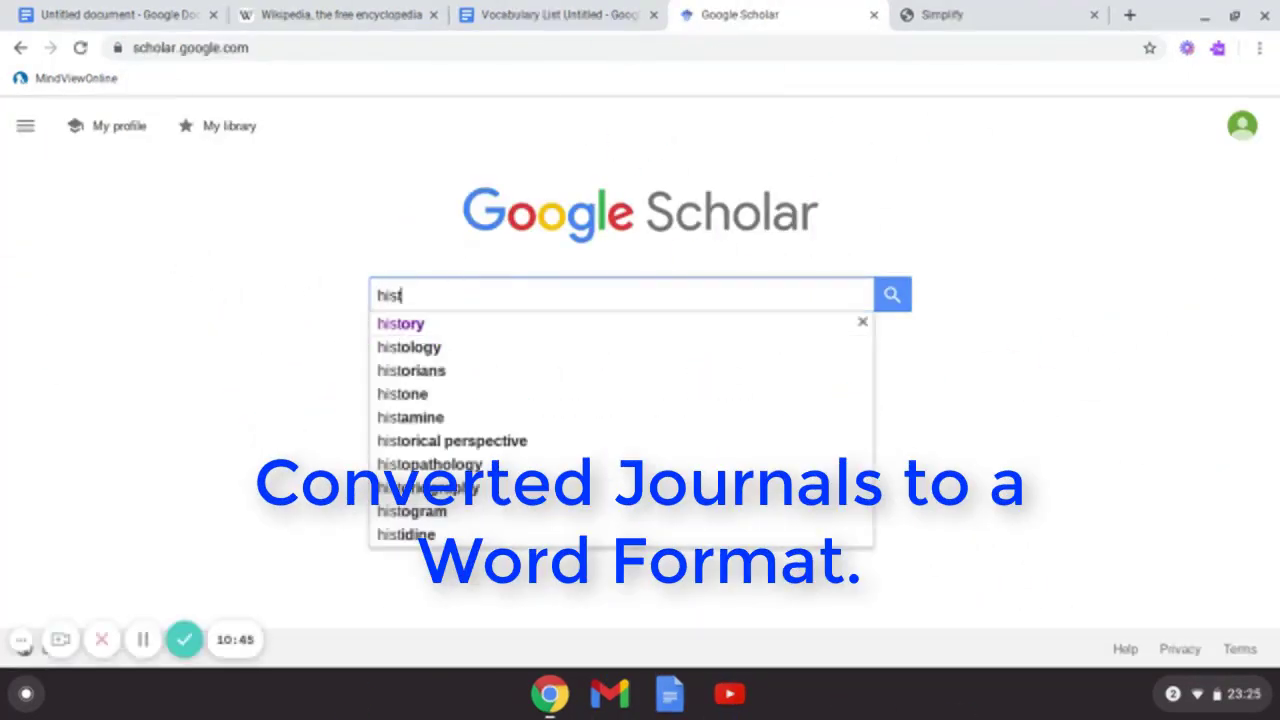
text(ory )
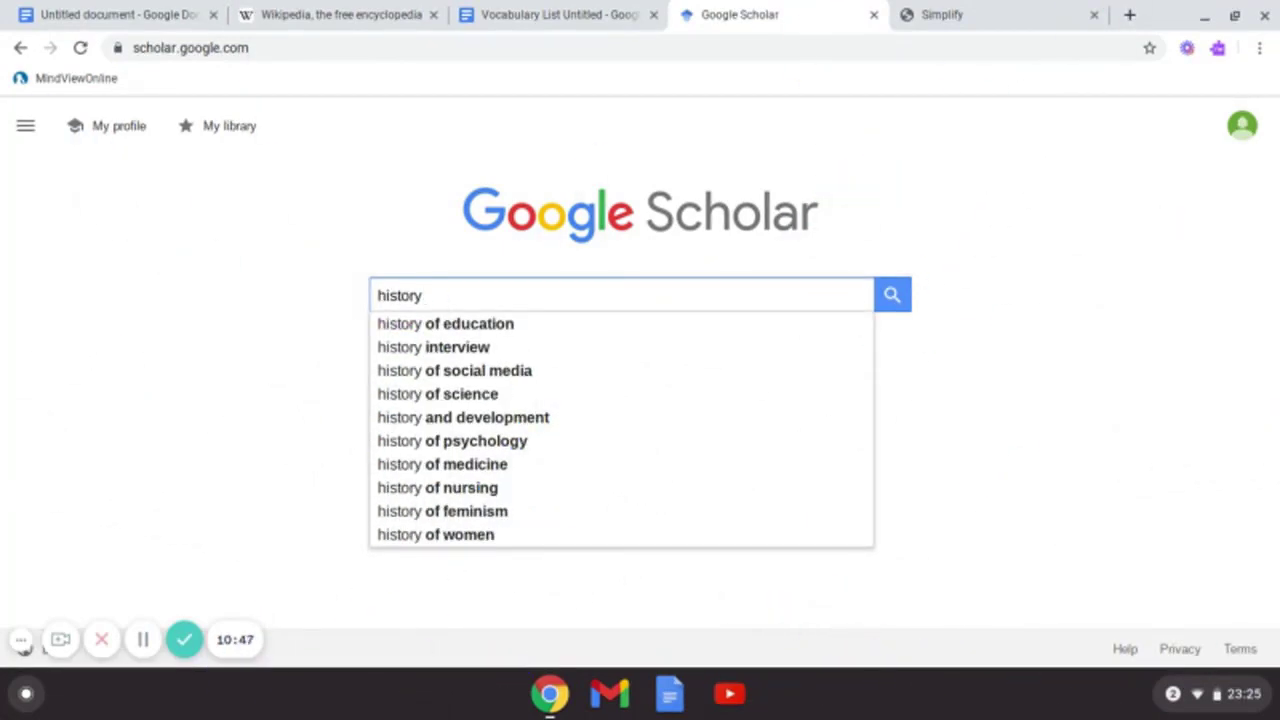
text(pdf)
key(Return)
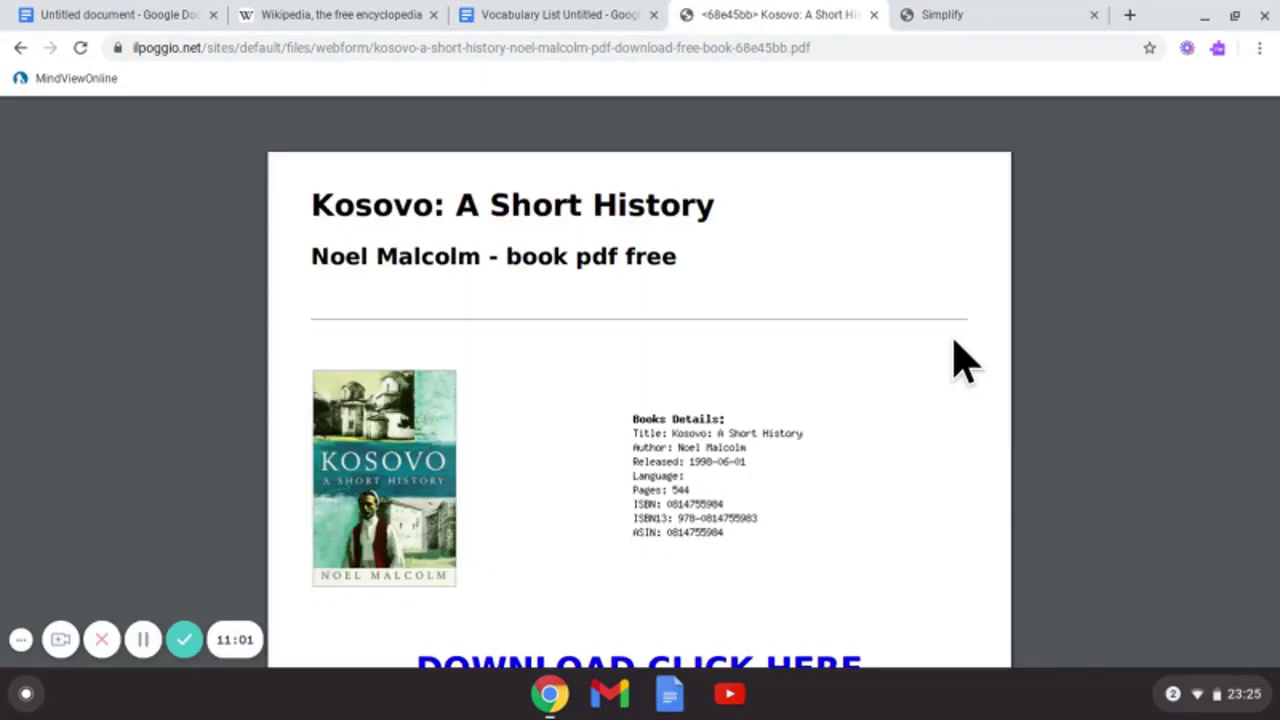
Download the Kosovo PDF into the Journals folder under its suggested file name.
mouse_move(1094, 160)
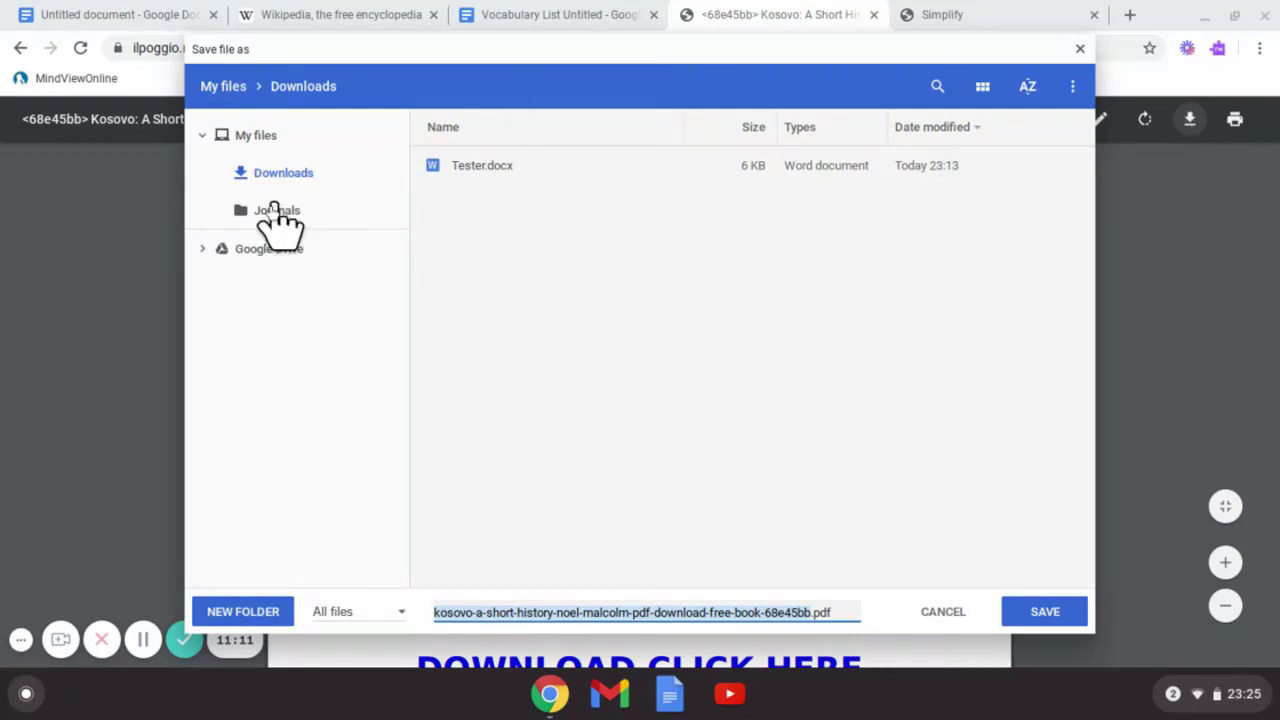
click(268, 214)
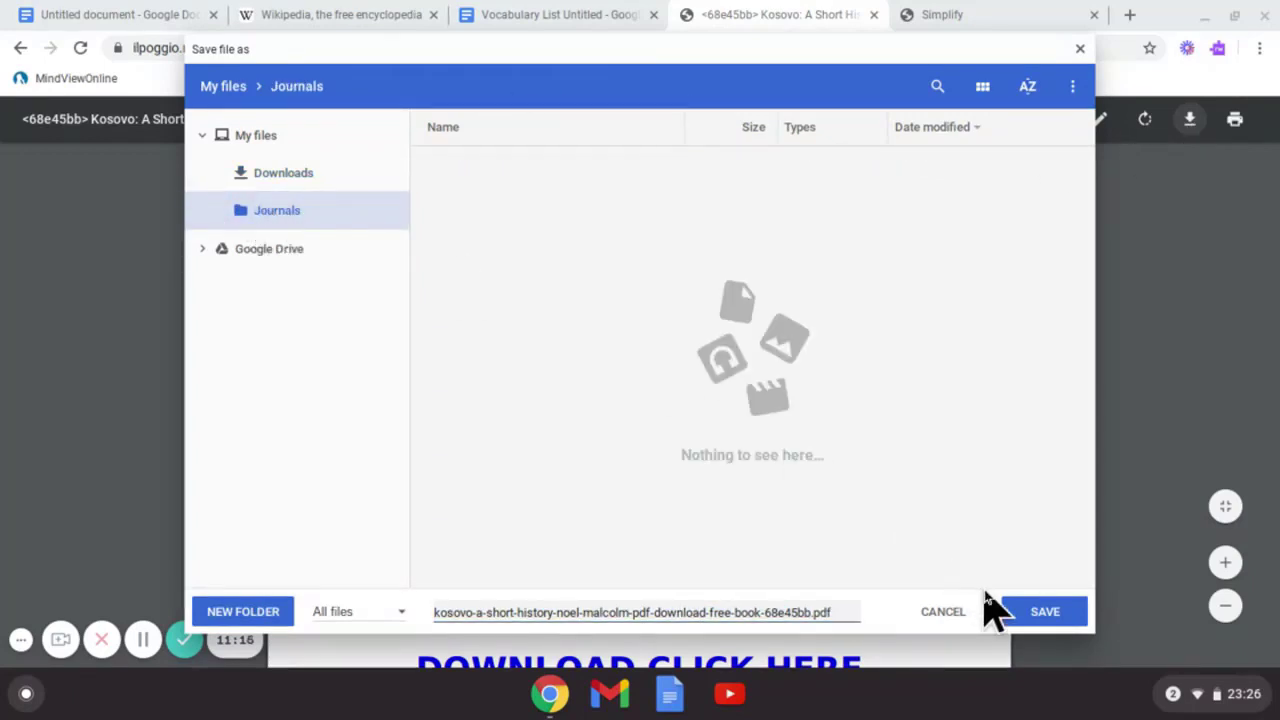
click(1030, 615)
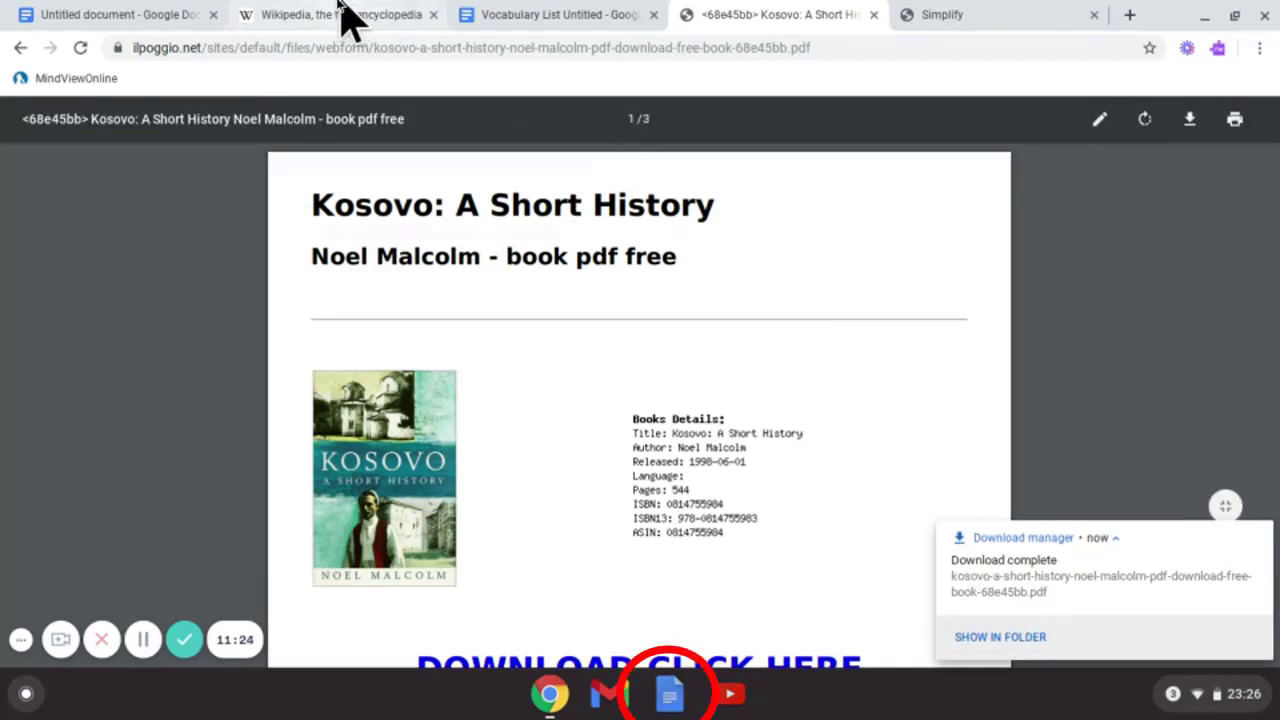
From the untitled Google Docs document, upload and open the Kosovo PDF stored in the Journals folder.
click(152, 10)
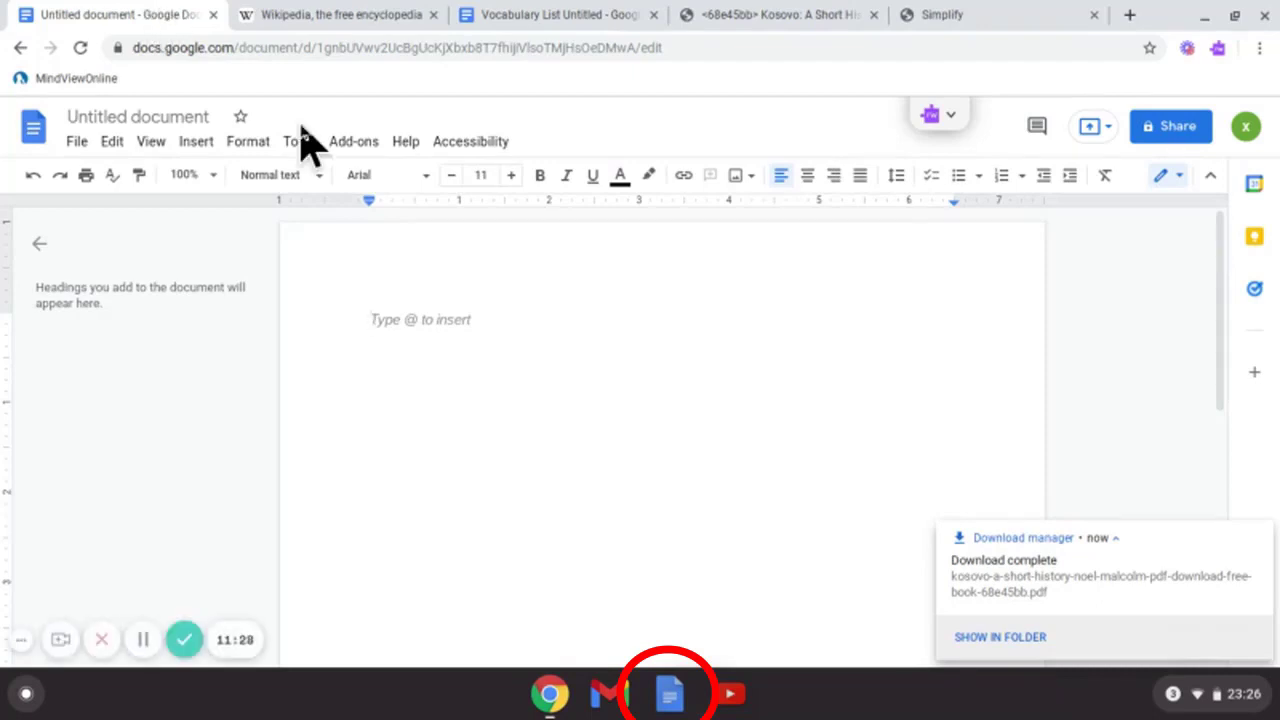
click(82, 147)
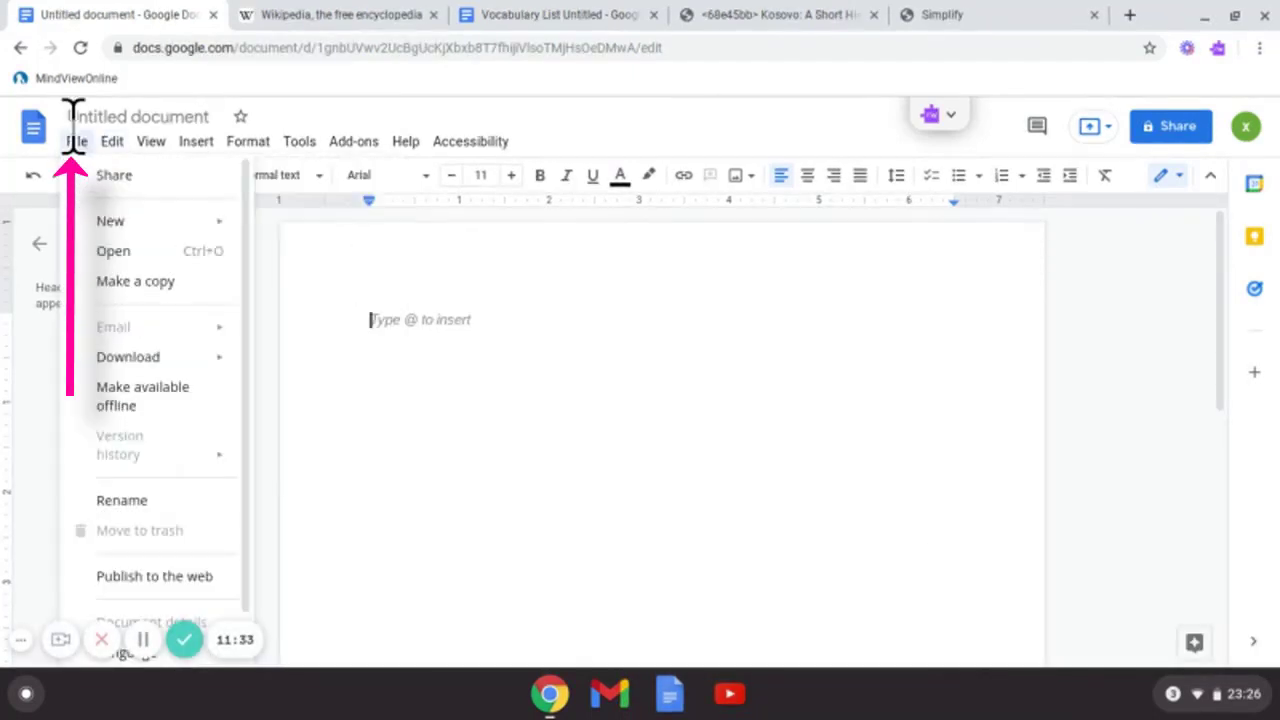
click(105, 255)
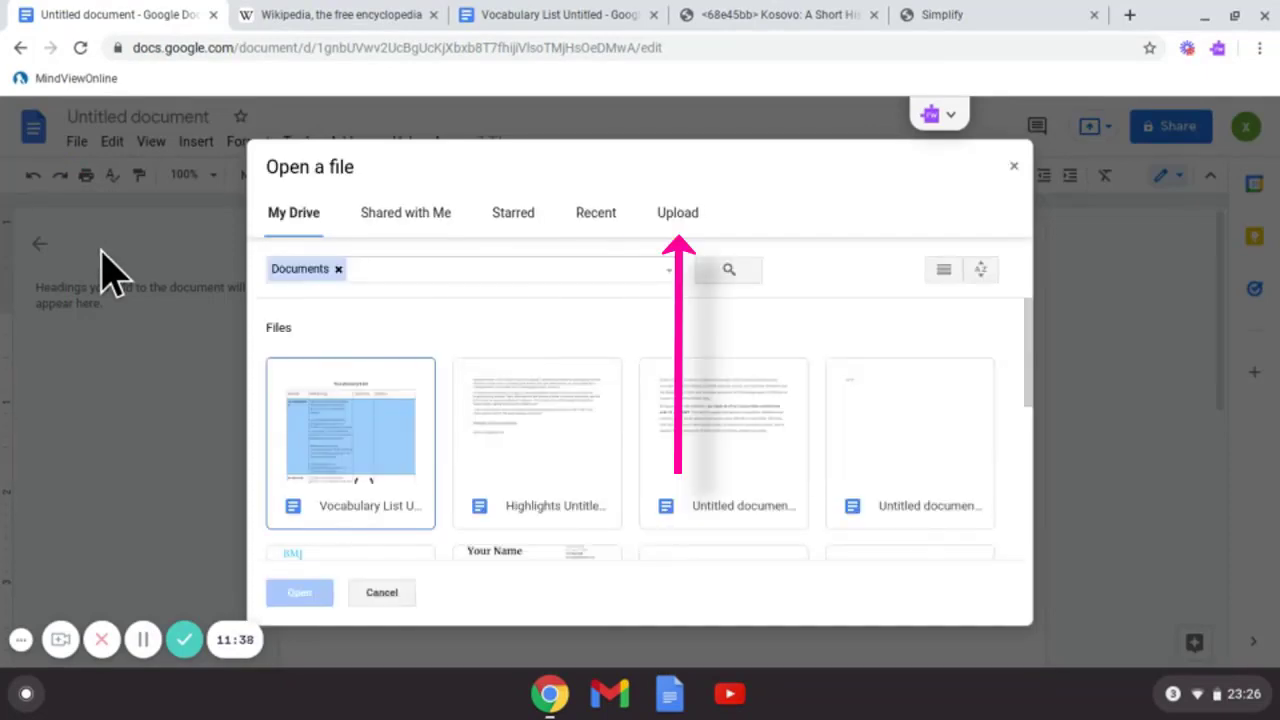
click(670, 215)
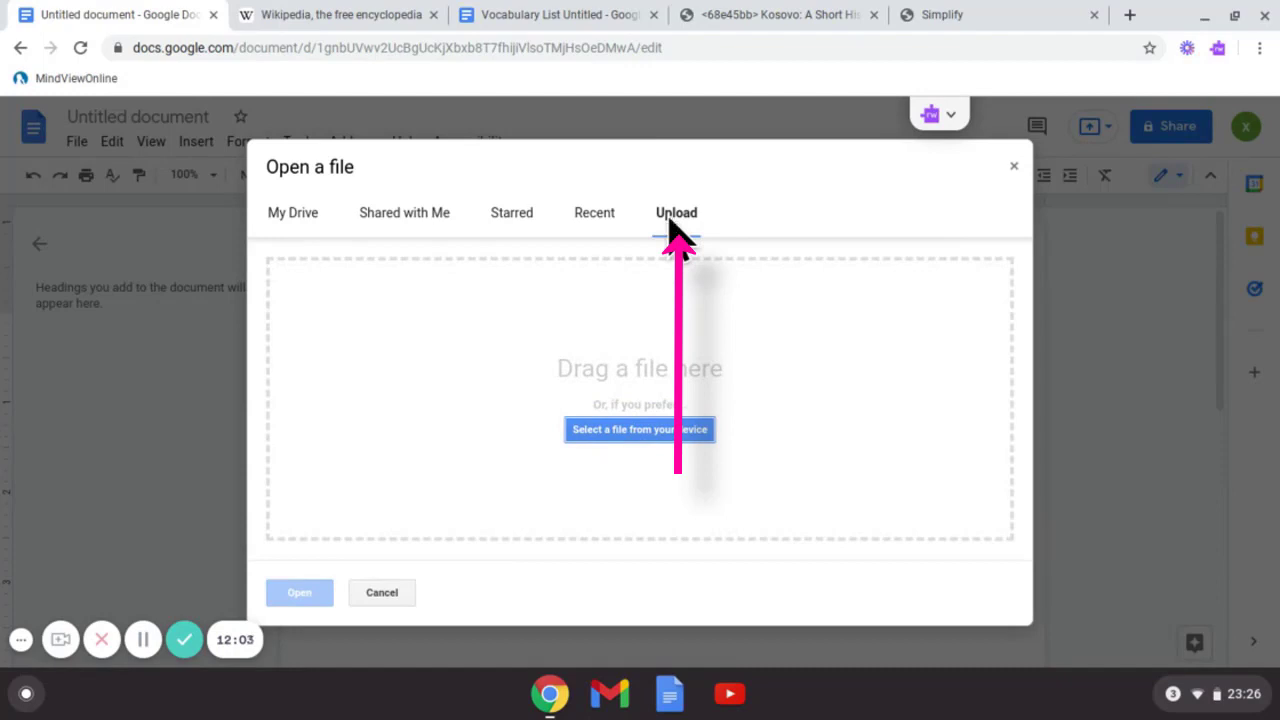
click(621, 429)
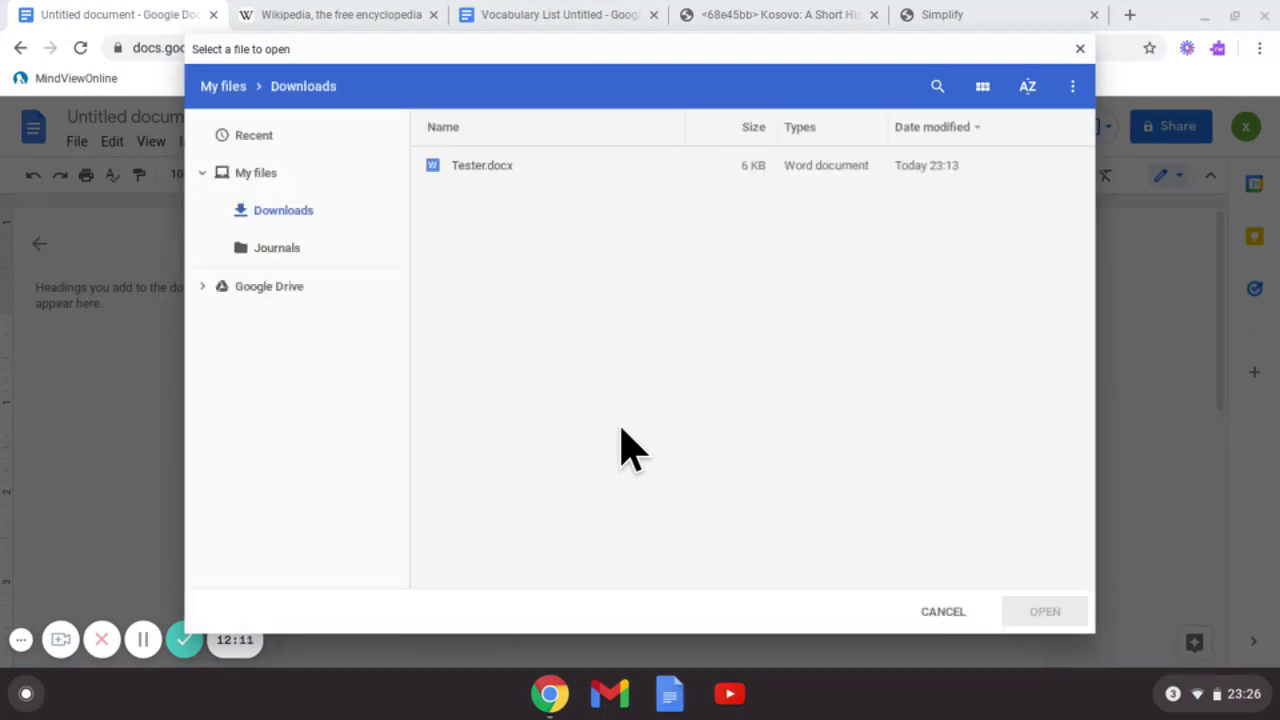
click(281, 251)
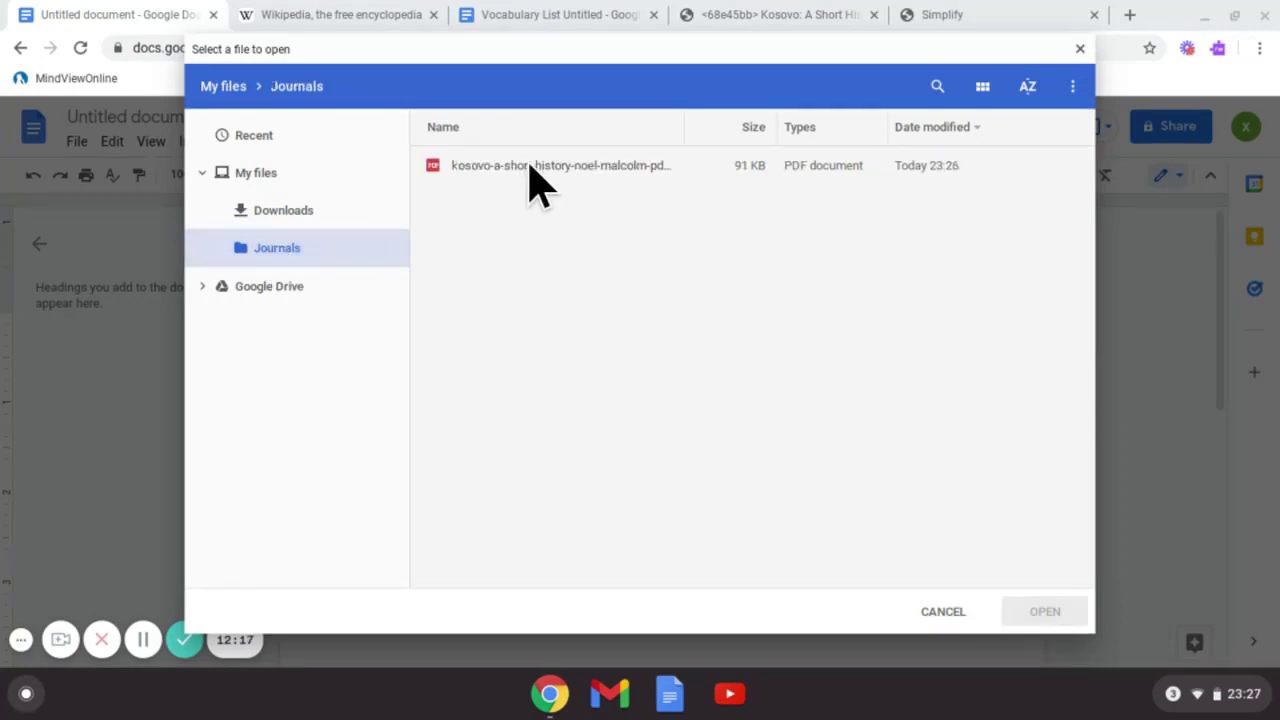
double_click(533, 167)
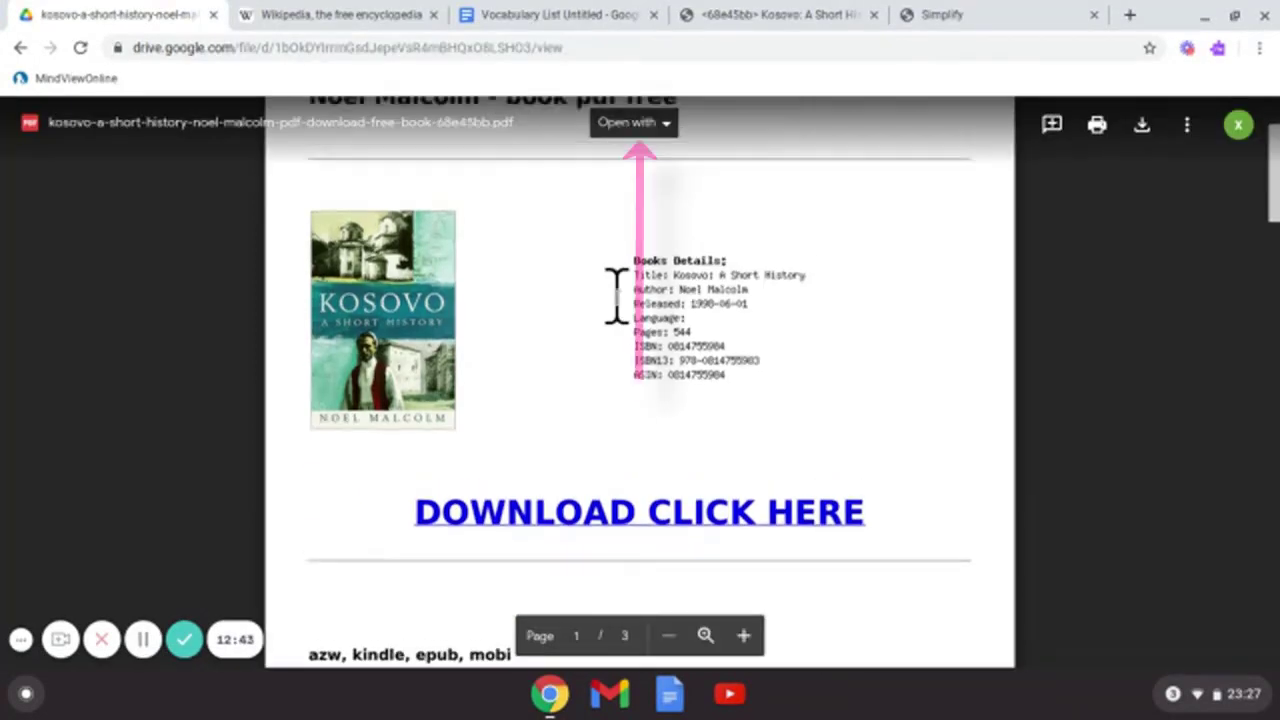
Open the uploaded Kosovo PDF with Google Docs to convert it into an editable document.
scroll(610, 285, up, 3)
scroll(617, 295, up, 1)
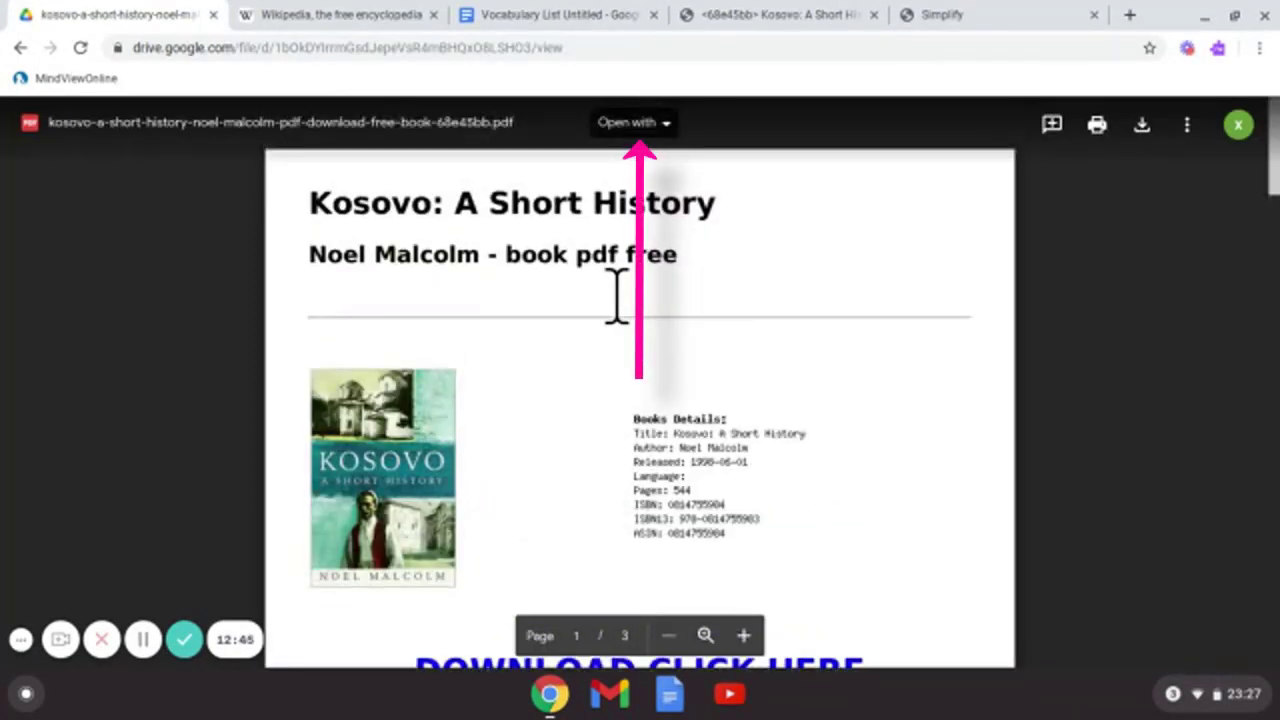
click(655, 124)
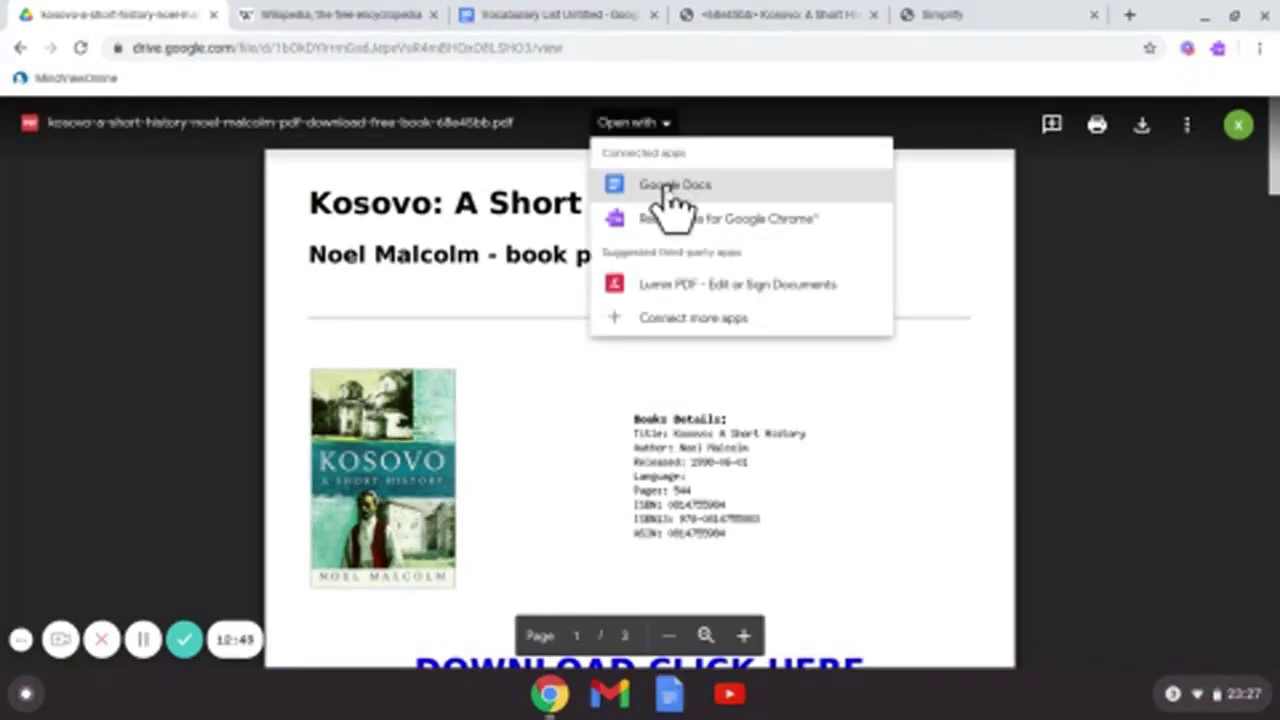
click(670, 190)
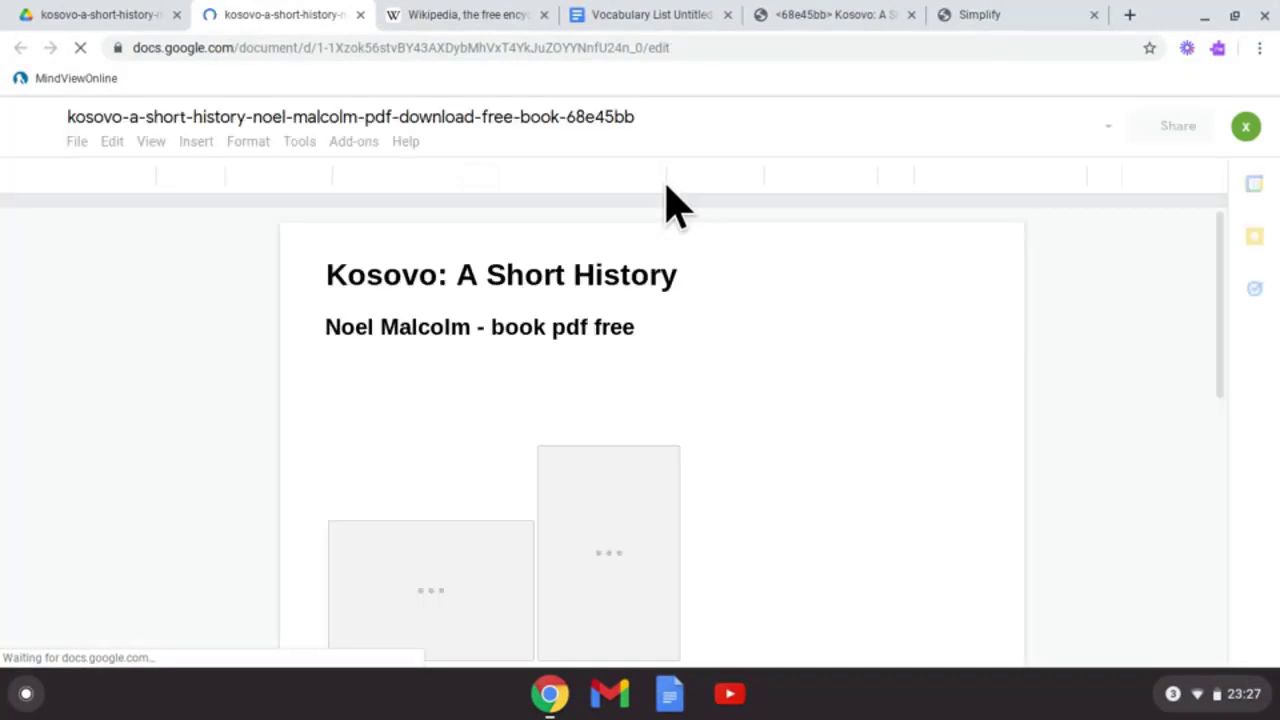
Have the first paragraph under the Description heading read aloud and stop the playback.
scroll(690, 320, down, 5)
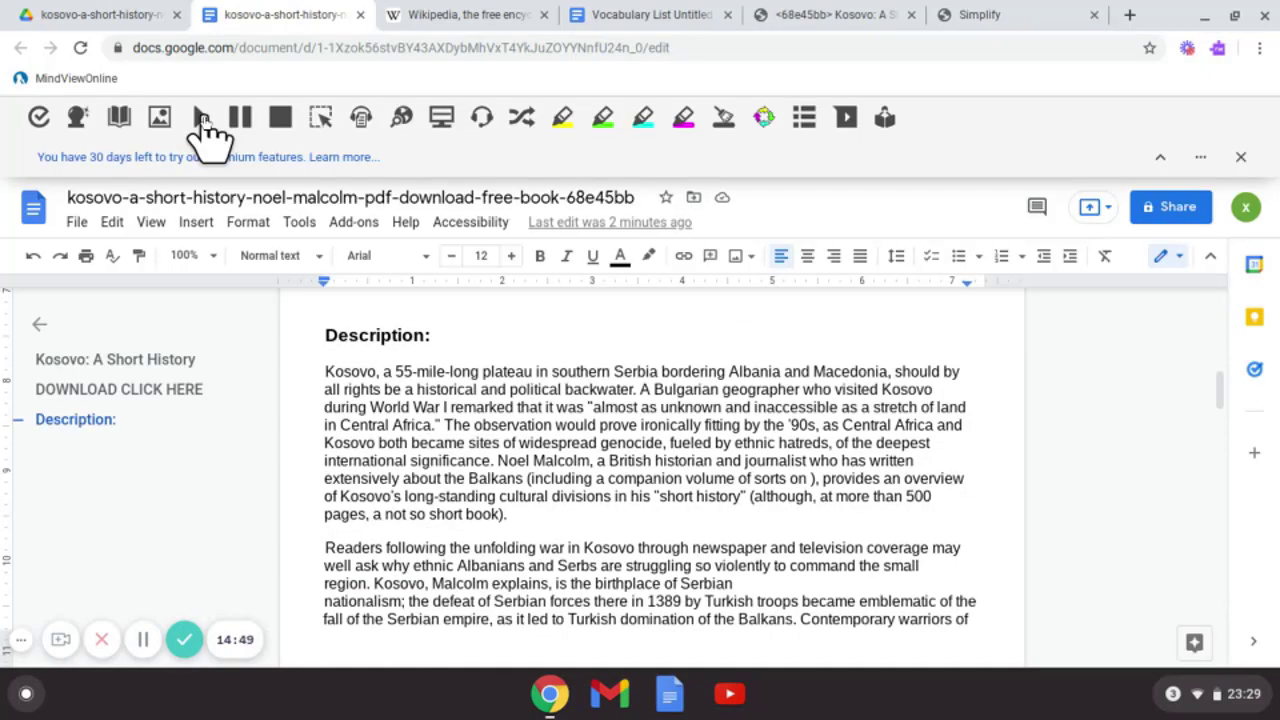
click(205, 118)
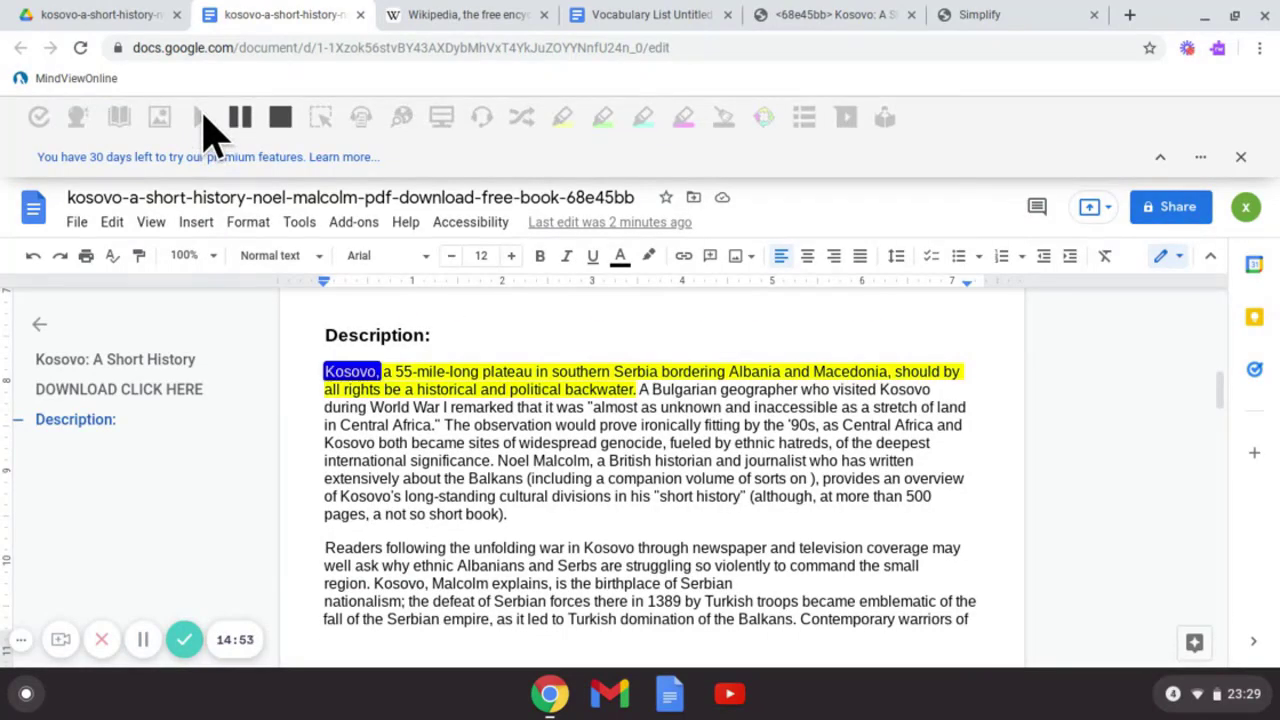
click(281, 118)
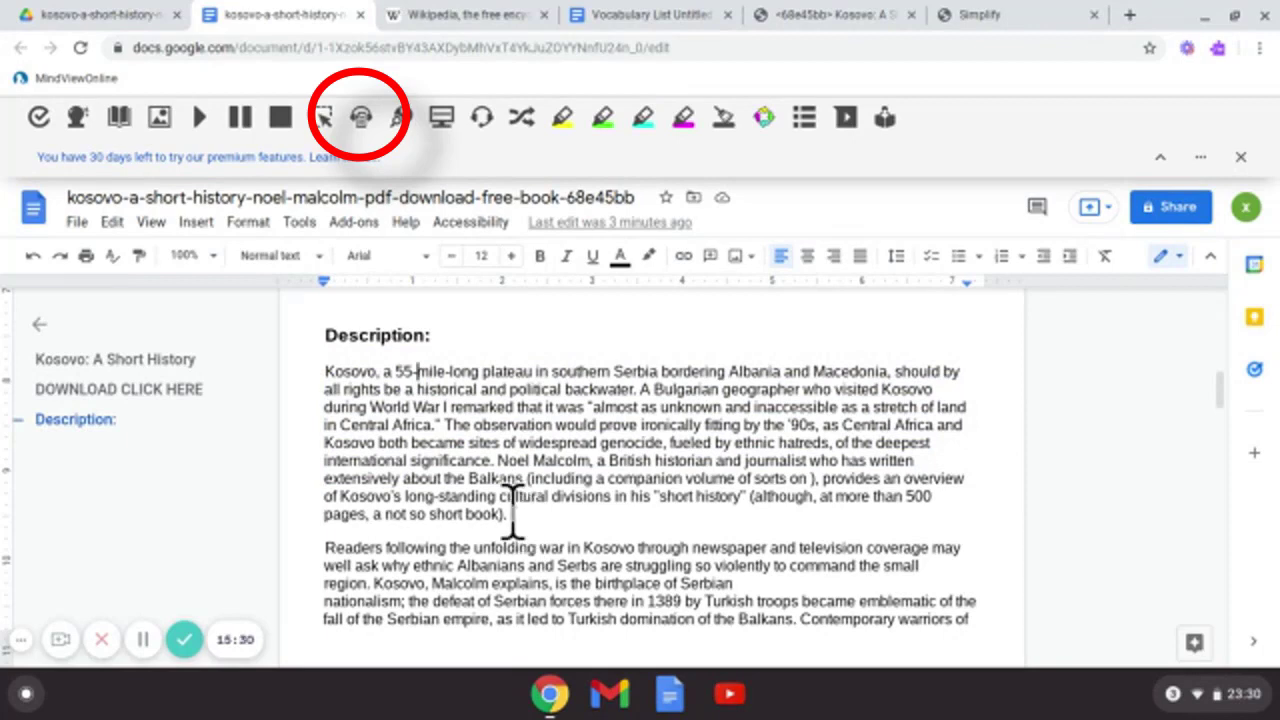
Convert the first Description paragraph into an MP3 audio file and show the download in its folder.
drag(512, 515, 403, 440)
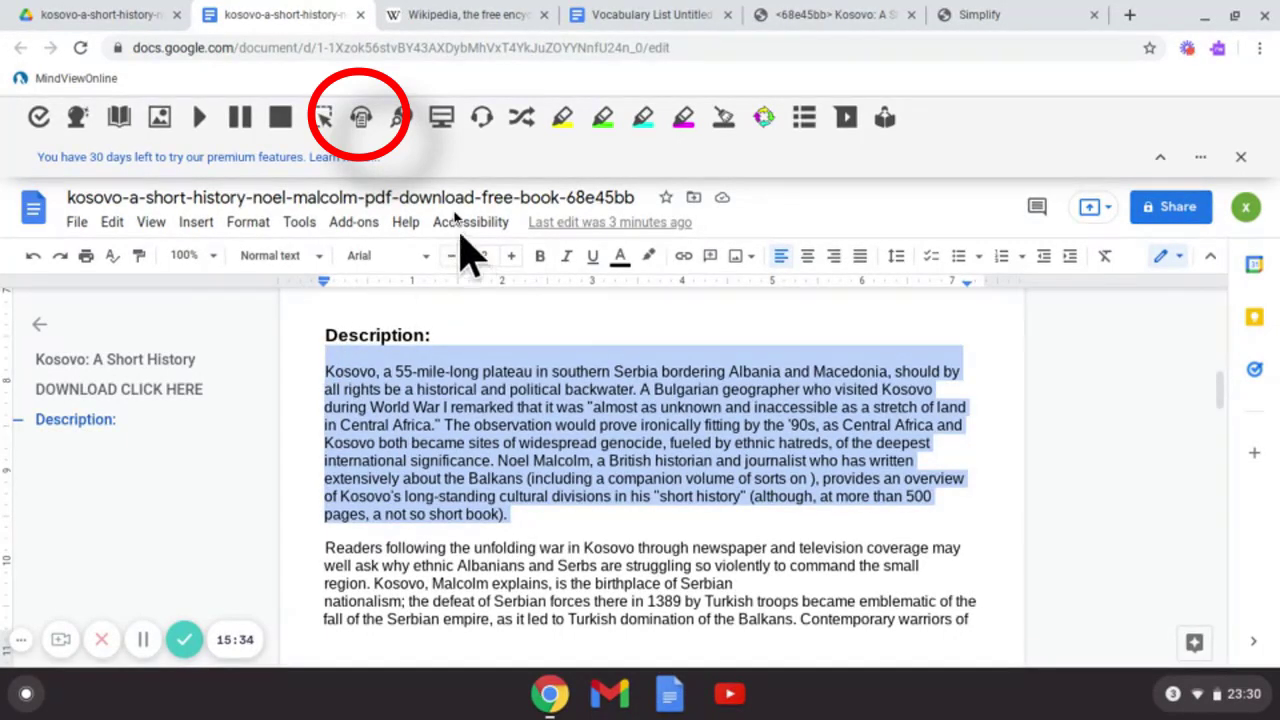
click(362, 128)
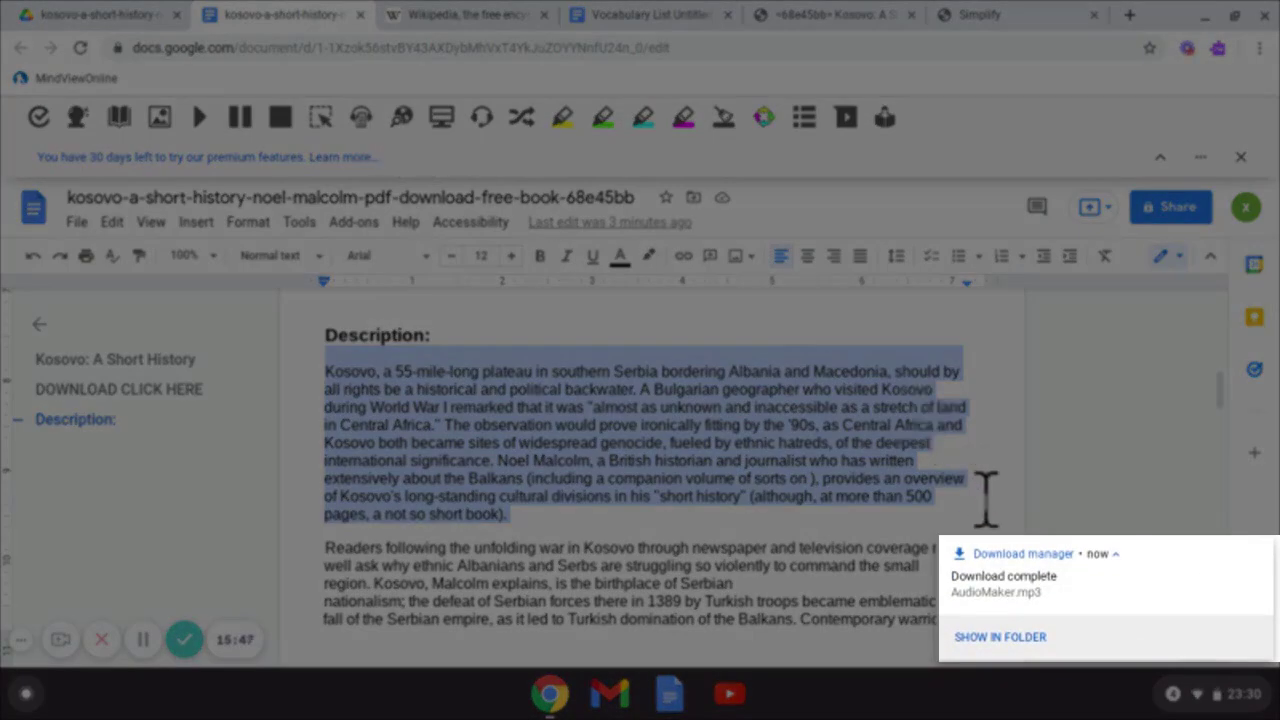
click(1004, 636)
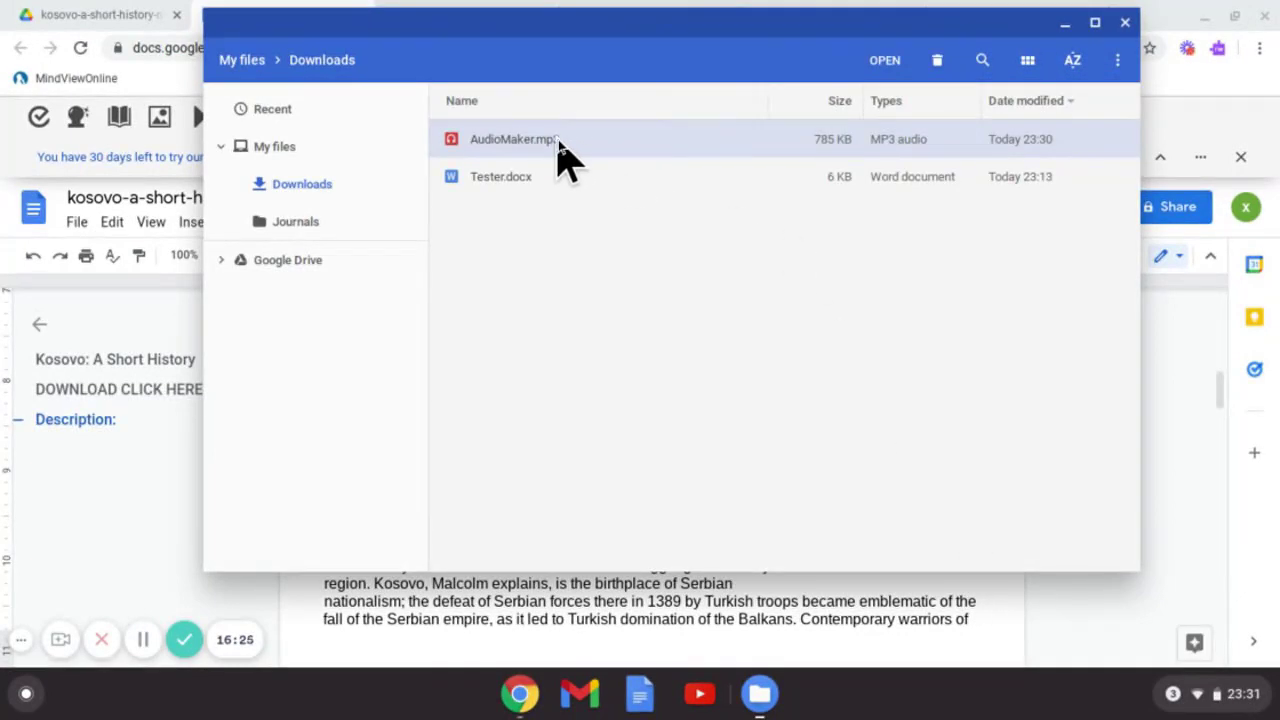
Play AudioMaker.mp3 to hear the spoken paragraph, and close the player and the file browser.
double_click(559, 143)
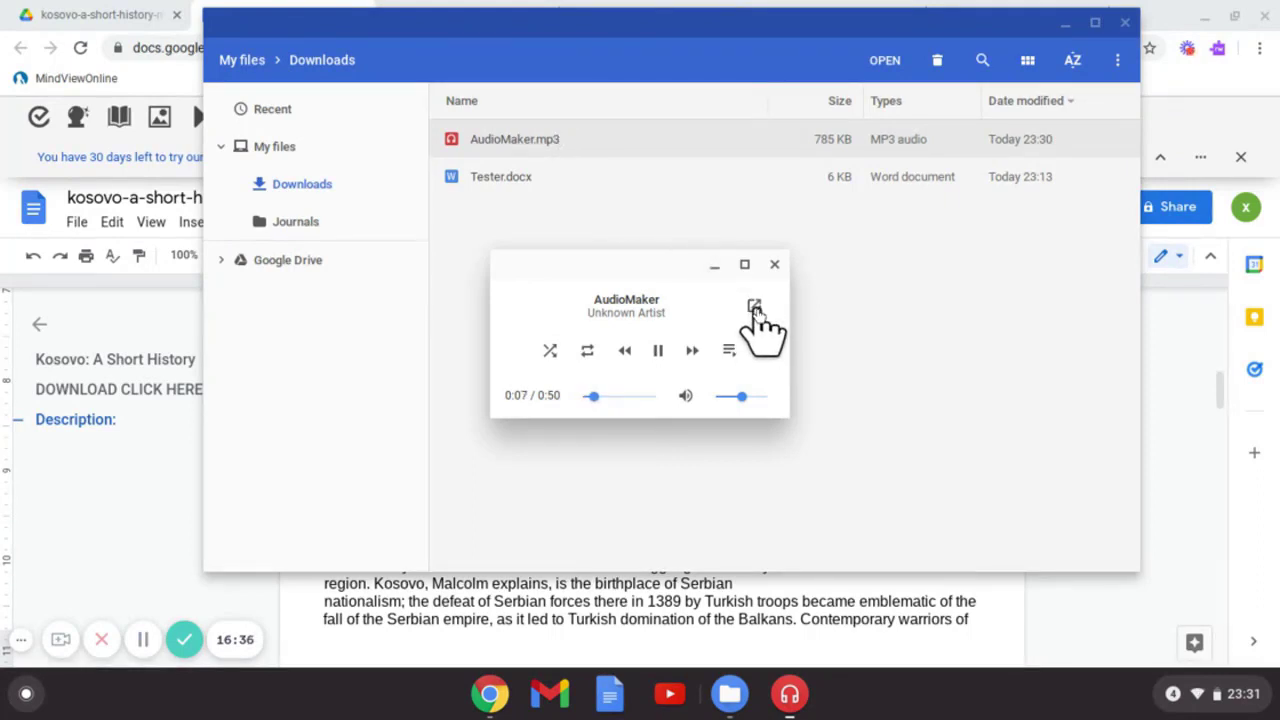
click(772, 267)
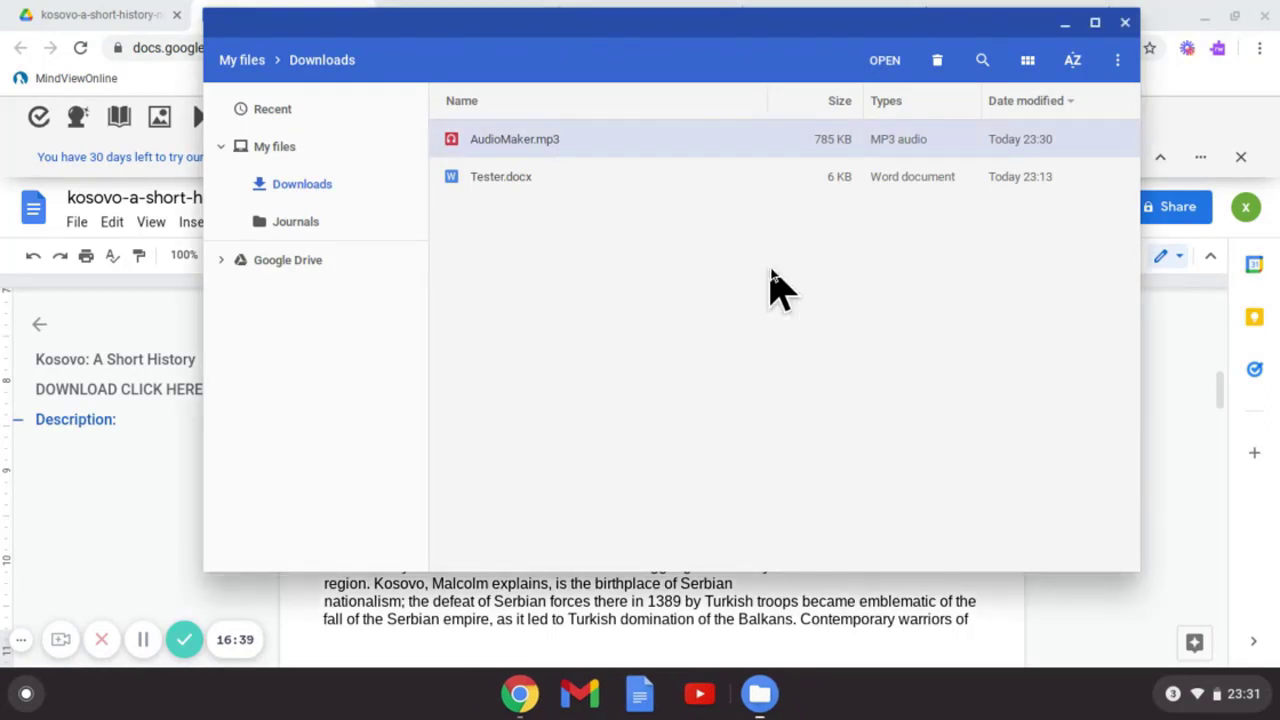
click(1125, 21)
Misspell "plateau" as "plaeau" in the first line of the Description paragraph.
click(519, 515)
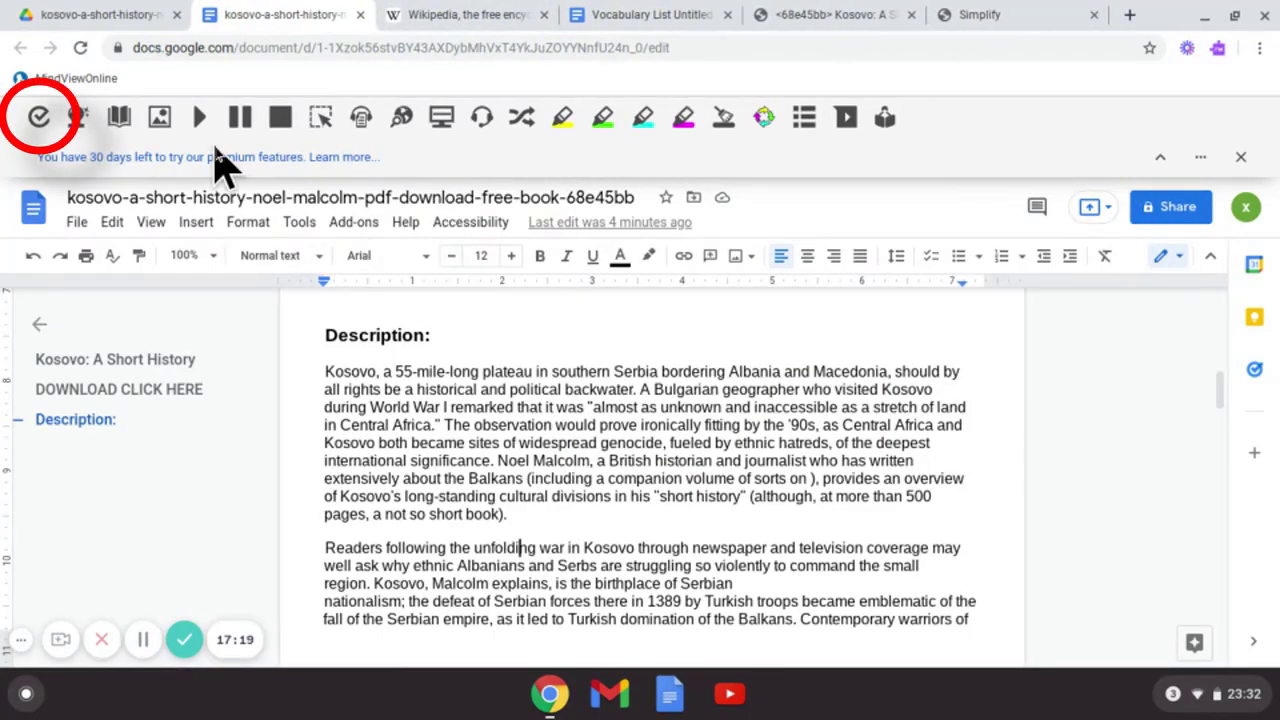
key(Down)
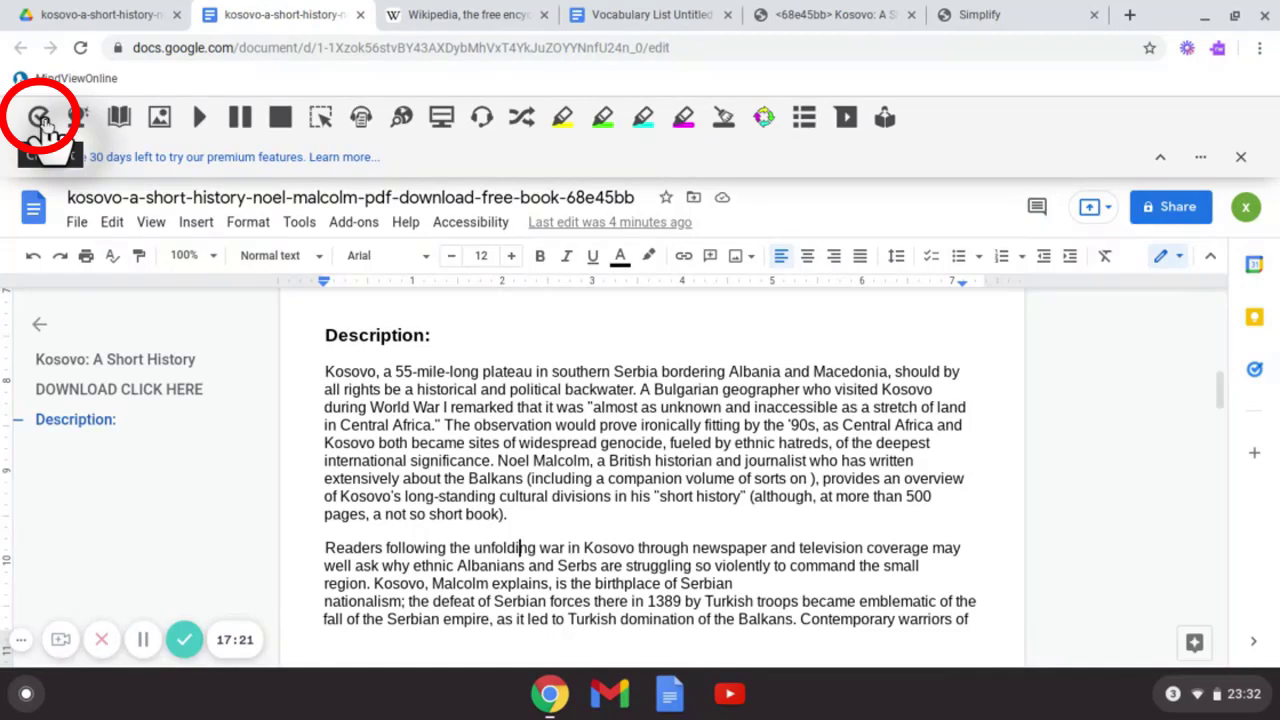
click(507, 371)
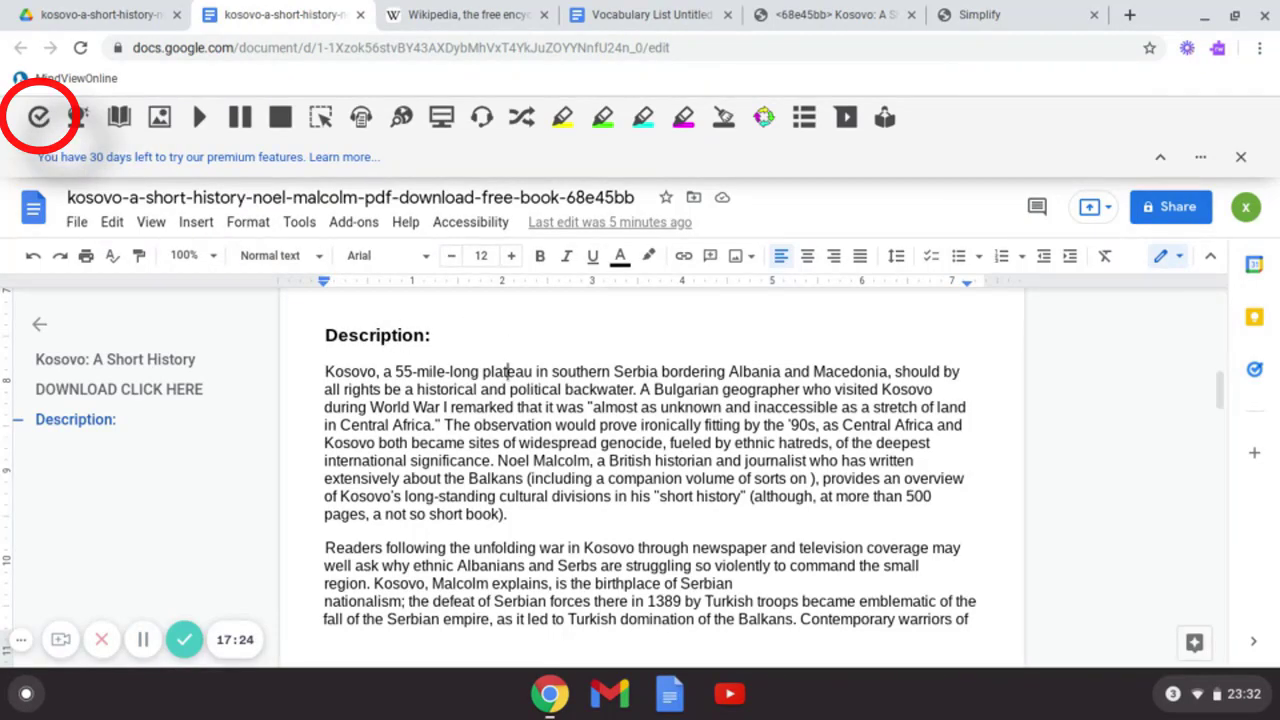
key(BackSpace)
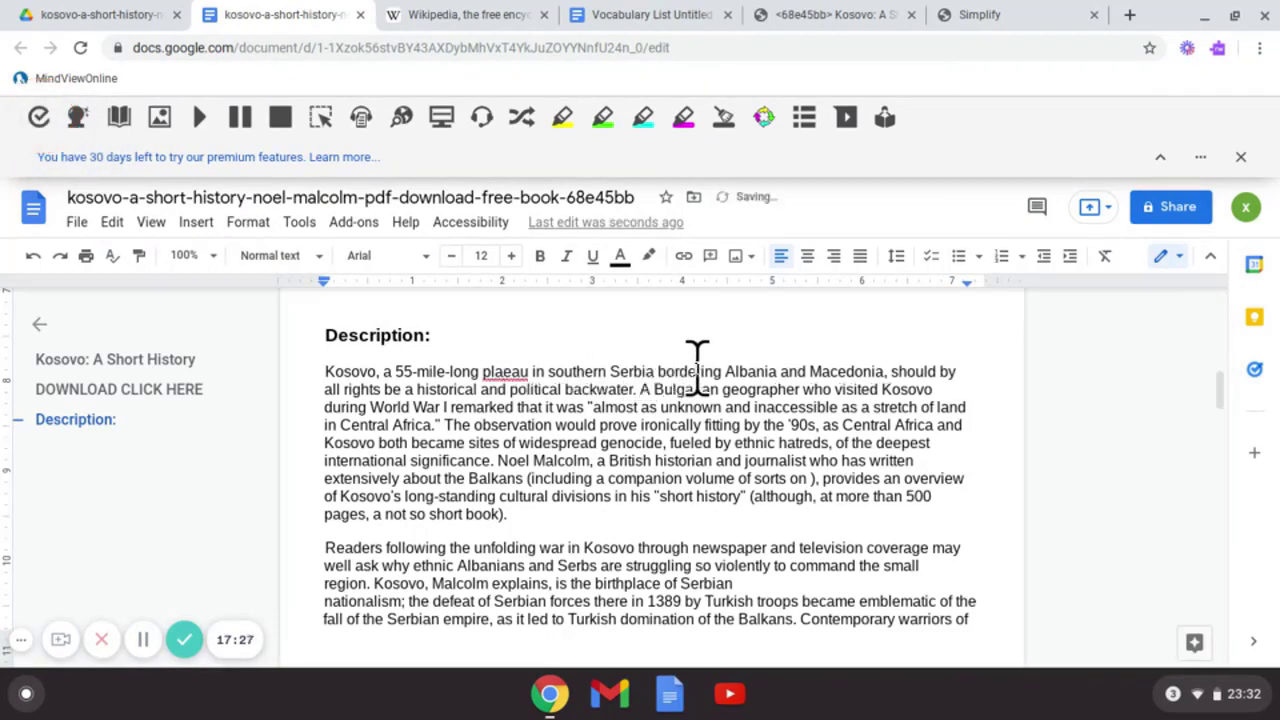
Misspell "bordering" as "bordring" in the first Description line and run the toolbar's Check It spelling check on the document.
key(BackSpace)
click(38, 117)
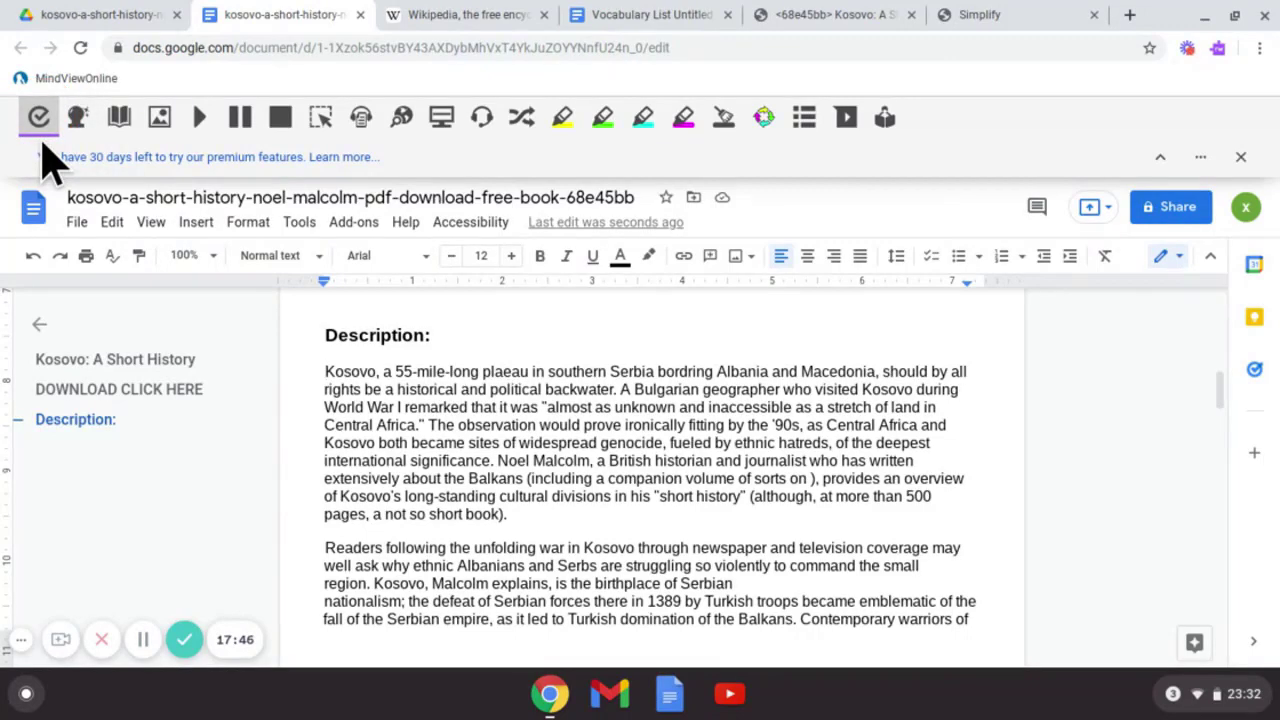
click(38, 120)
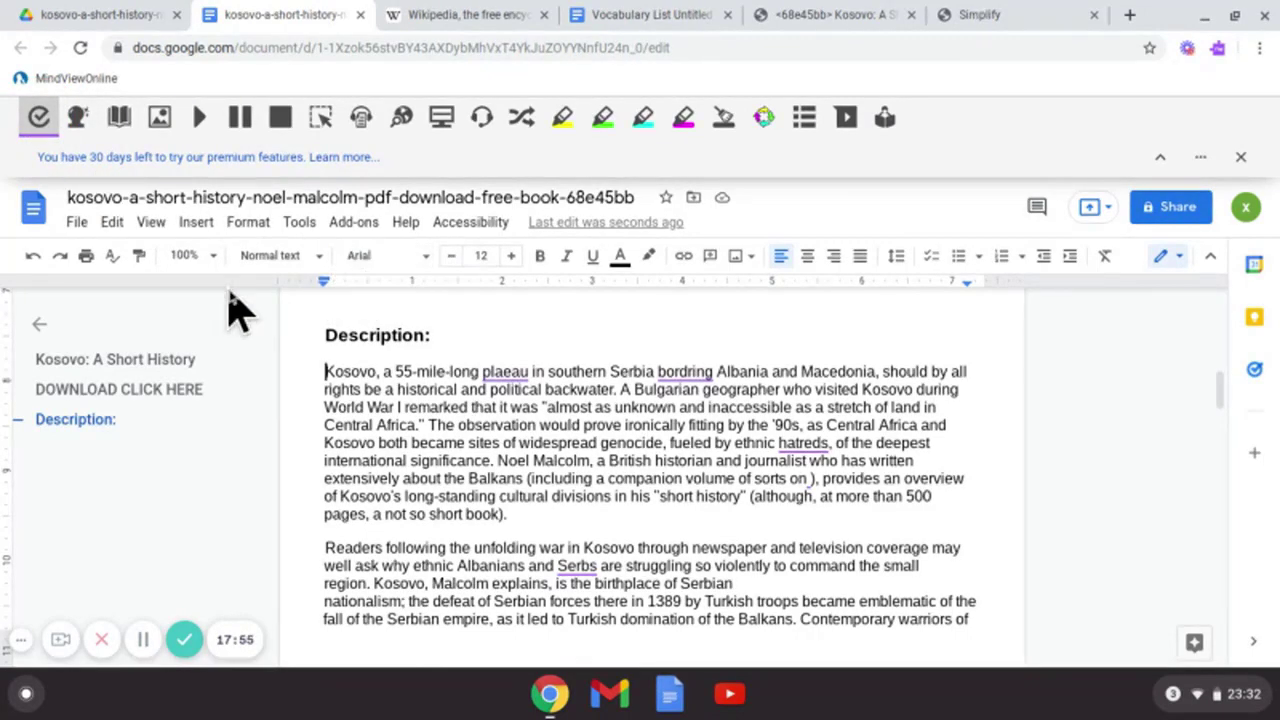
Correct the two misspelled words in the first Description line with the suggestions "plateau" and "bordering".
right_click(498, 368)
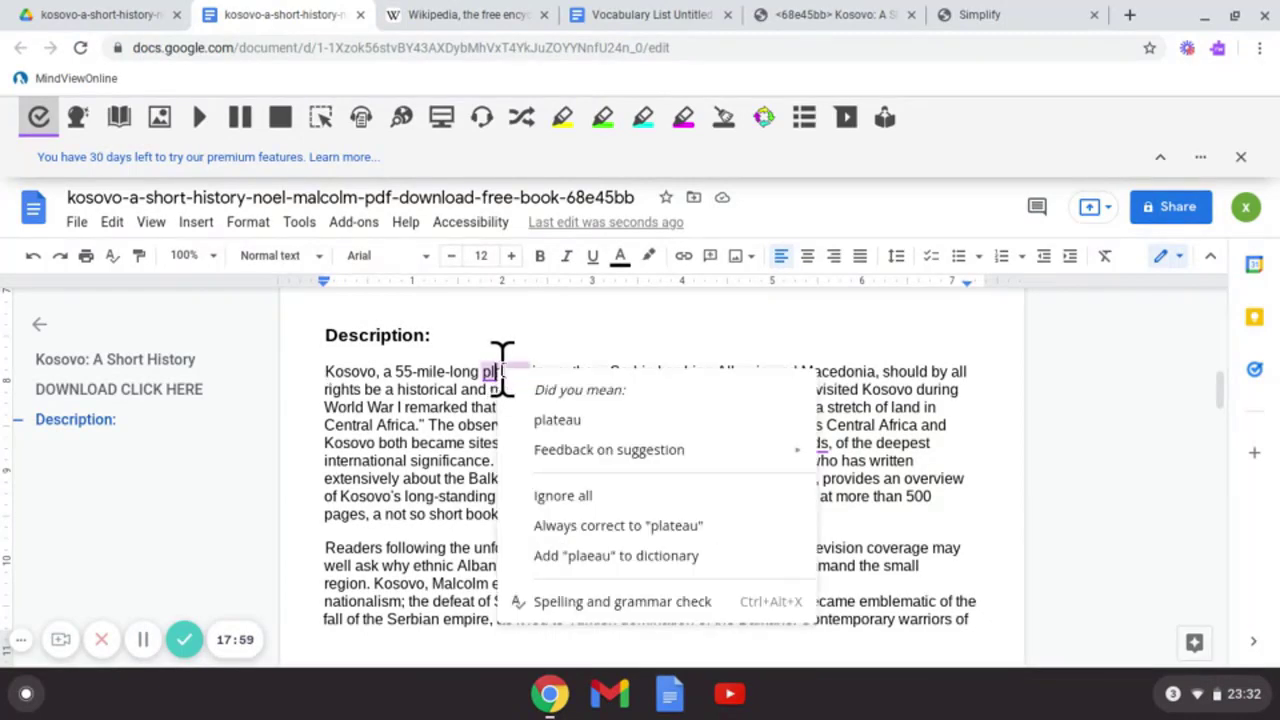
click(563, 421)
right_click(686, 378)
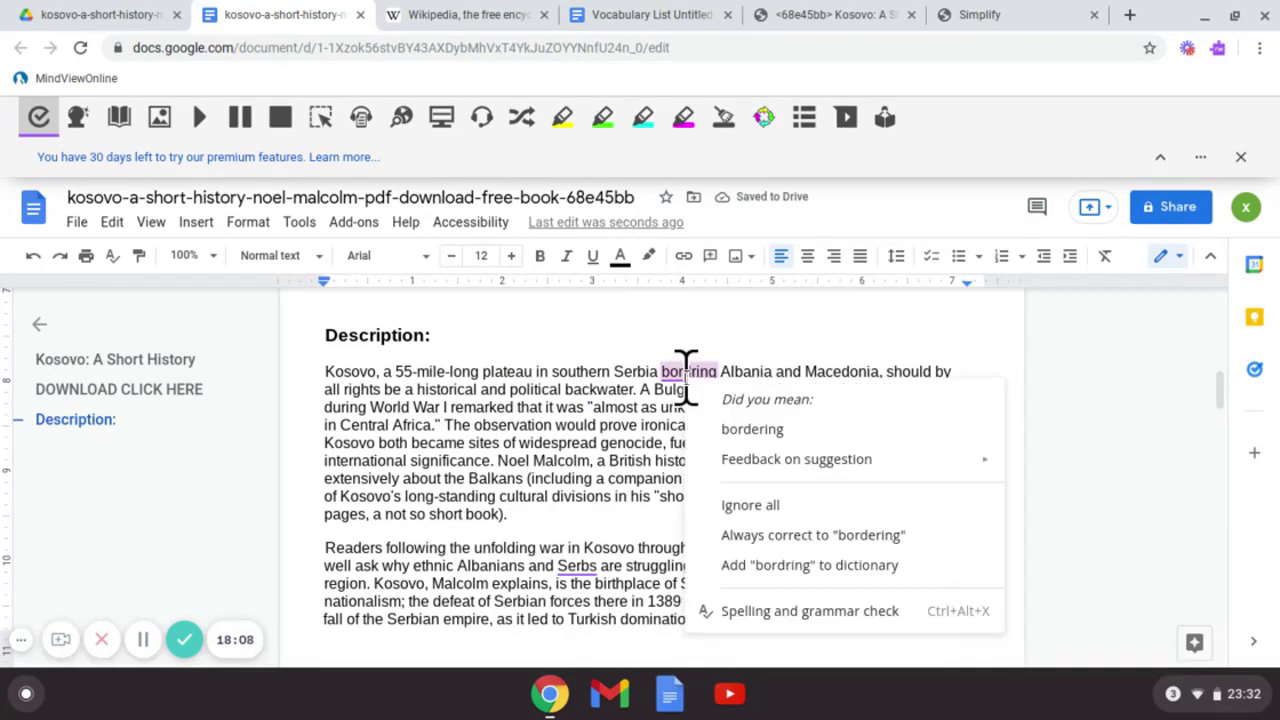
click(770, 430)
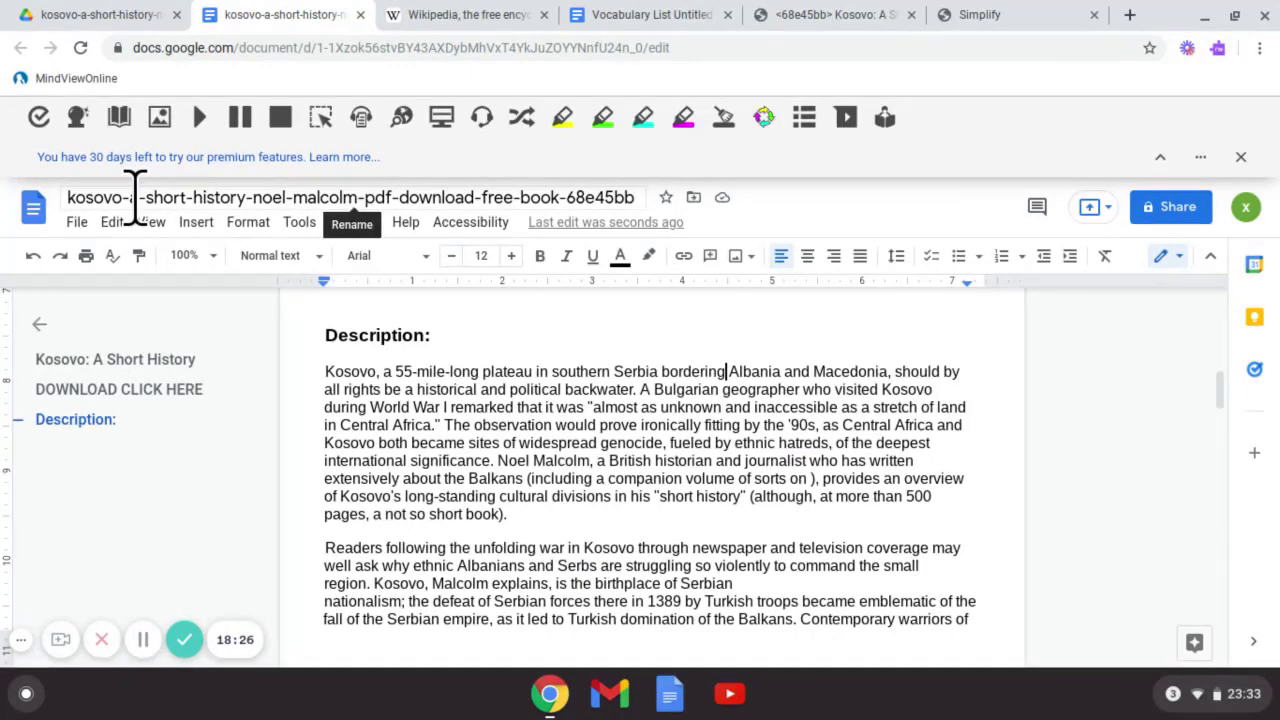
Turn on word prediction, try the letters "th" after "bordering" to get suggestions, and delete those letters.
click(77, 117)
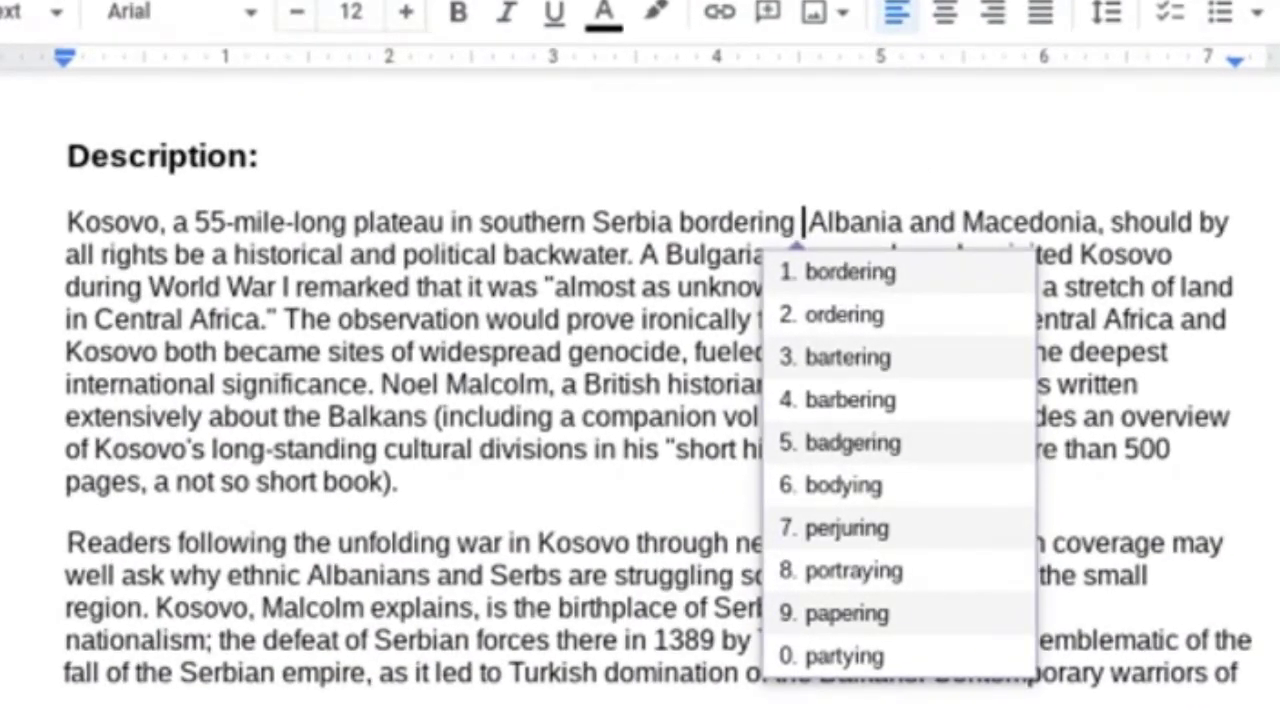
text(th)
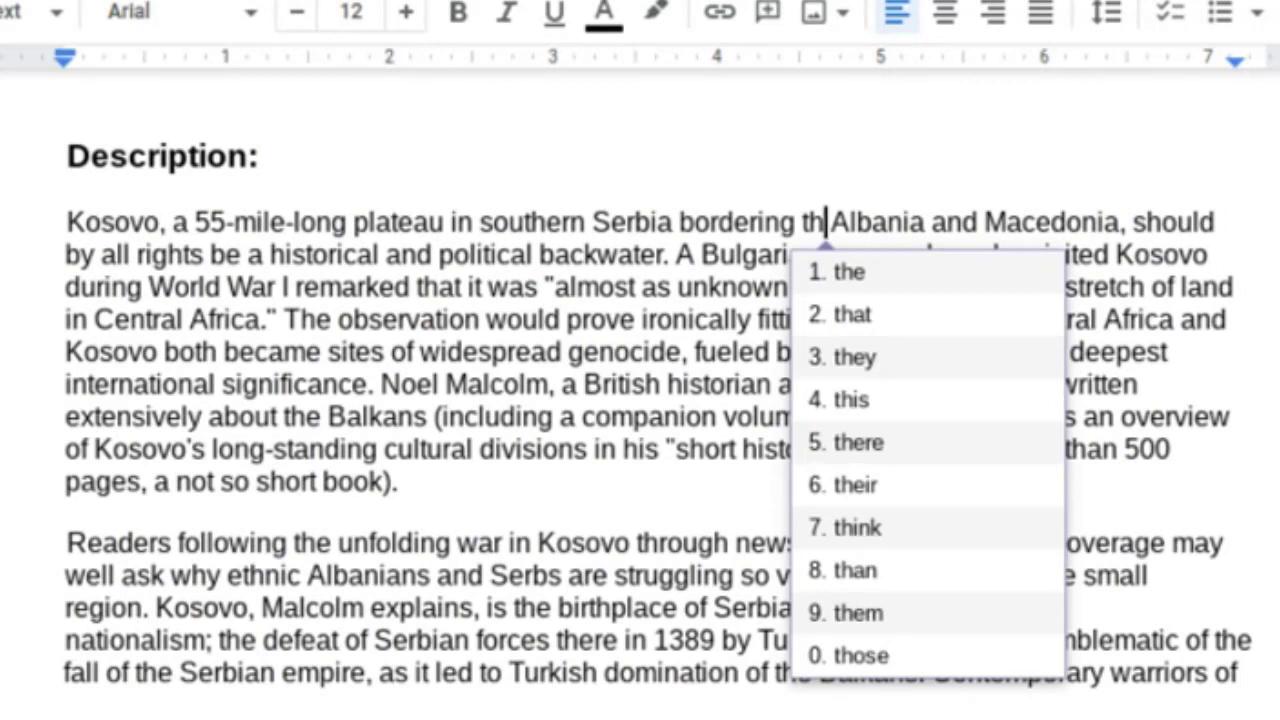
key(BackSpace)
key(BackSpace)
key(BackSpace)
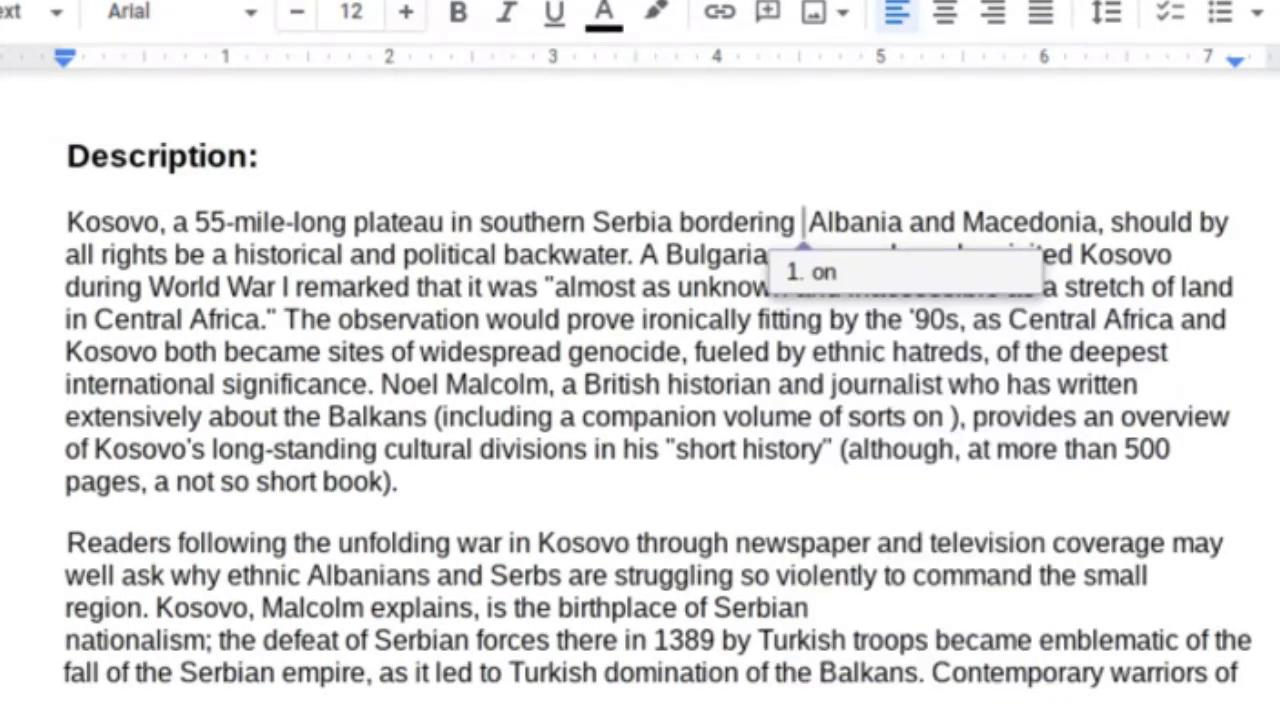
Insert the predicted words "on" and "the" before "Albania" and turn off word prediction.
click(862, 270)
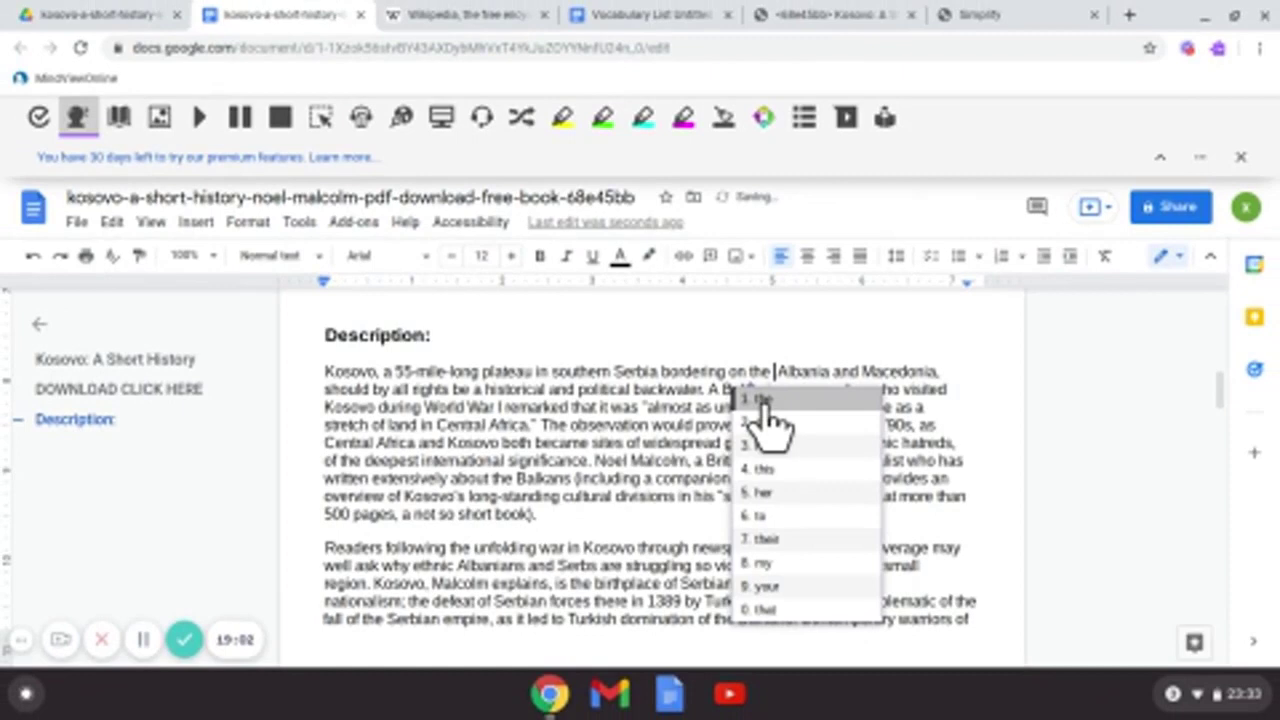
click(862, 275)
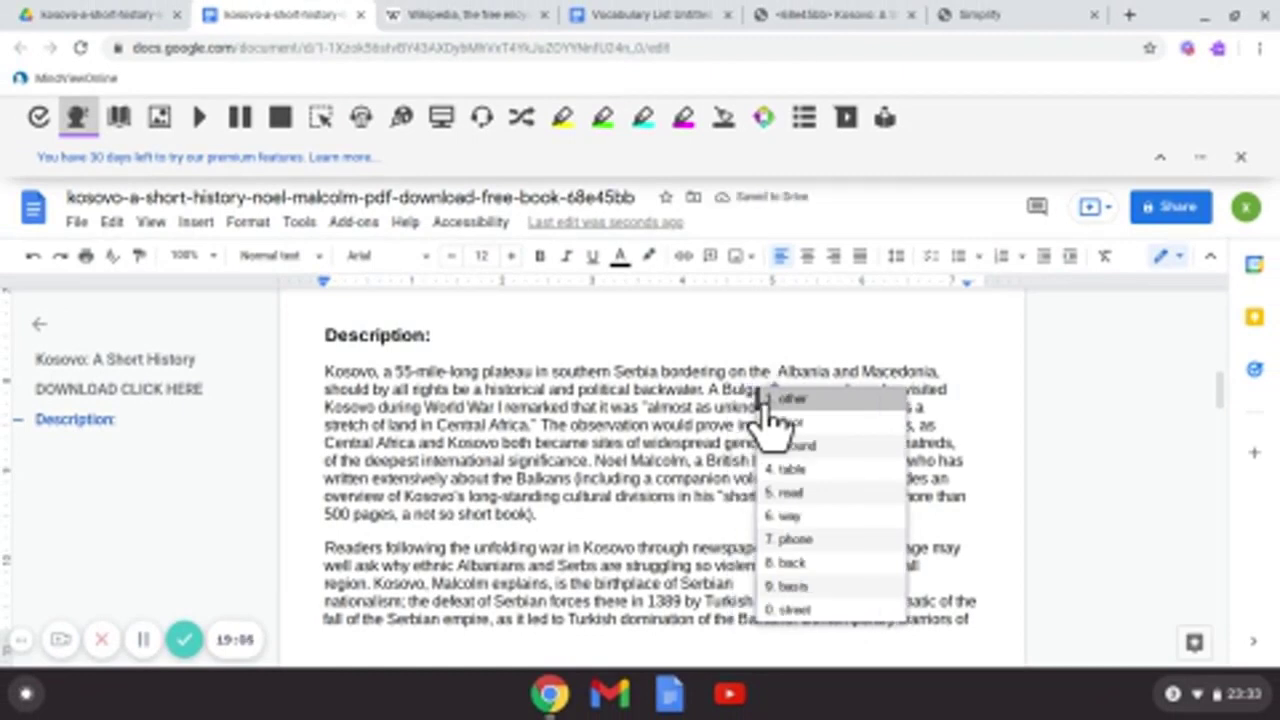
click(77, 117)
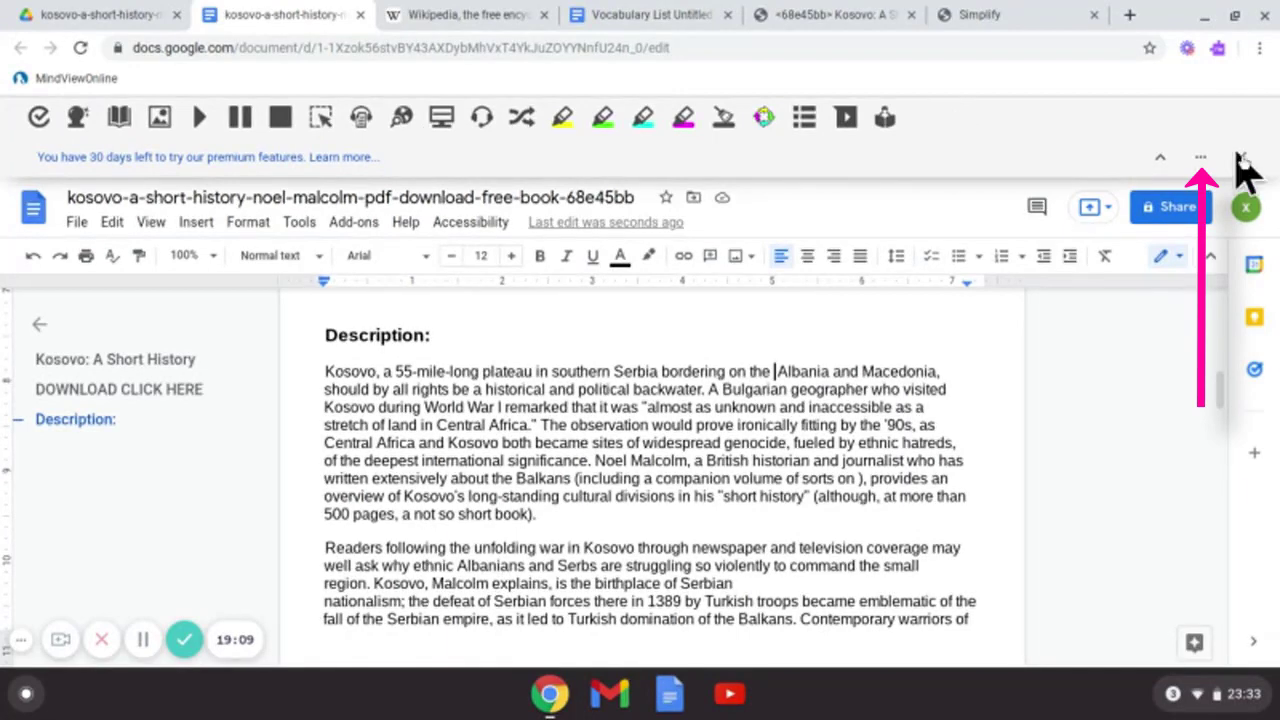
Review the toolbar's Prediction options, including the number of results, Follow the cursor, Predict Ahead and text size, and close them.
click(1200, 157)
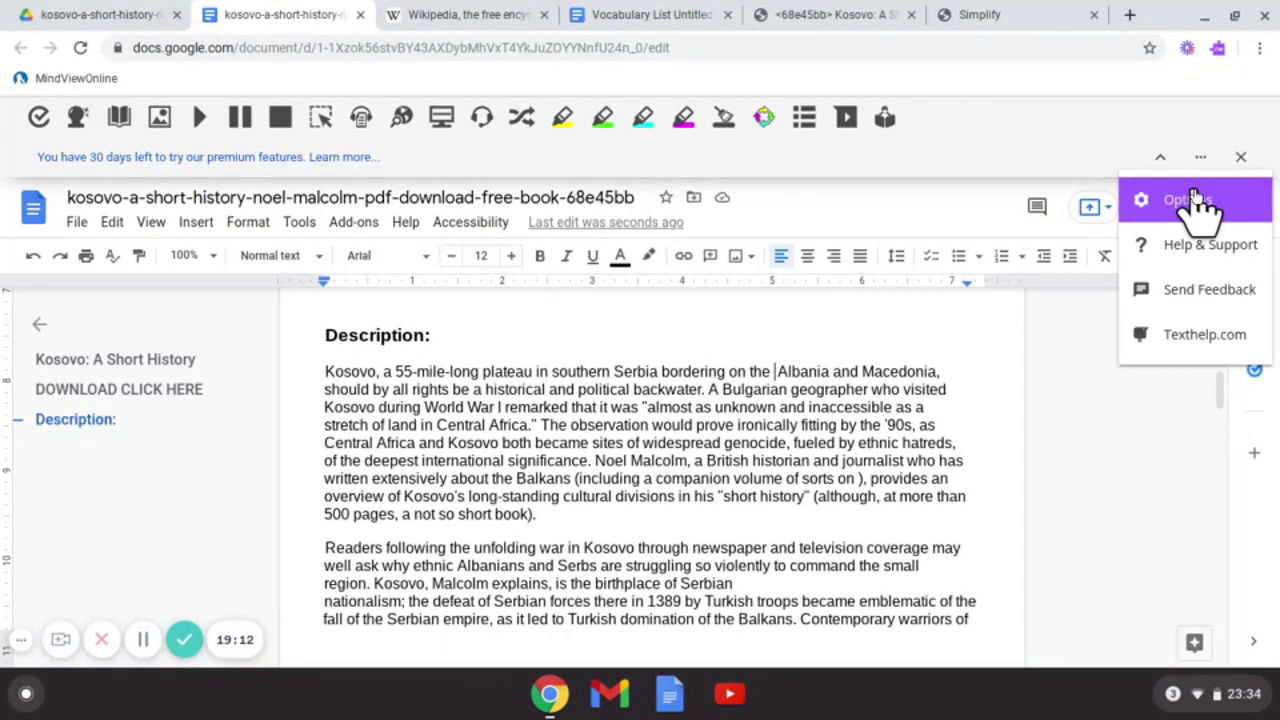
click(1190, 200)
click(455, 270)
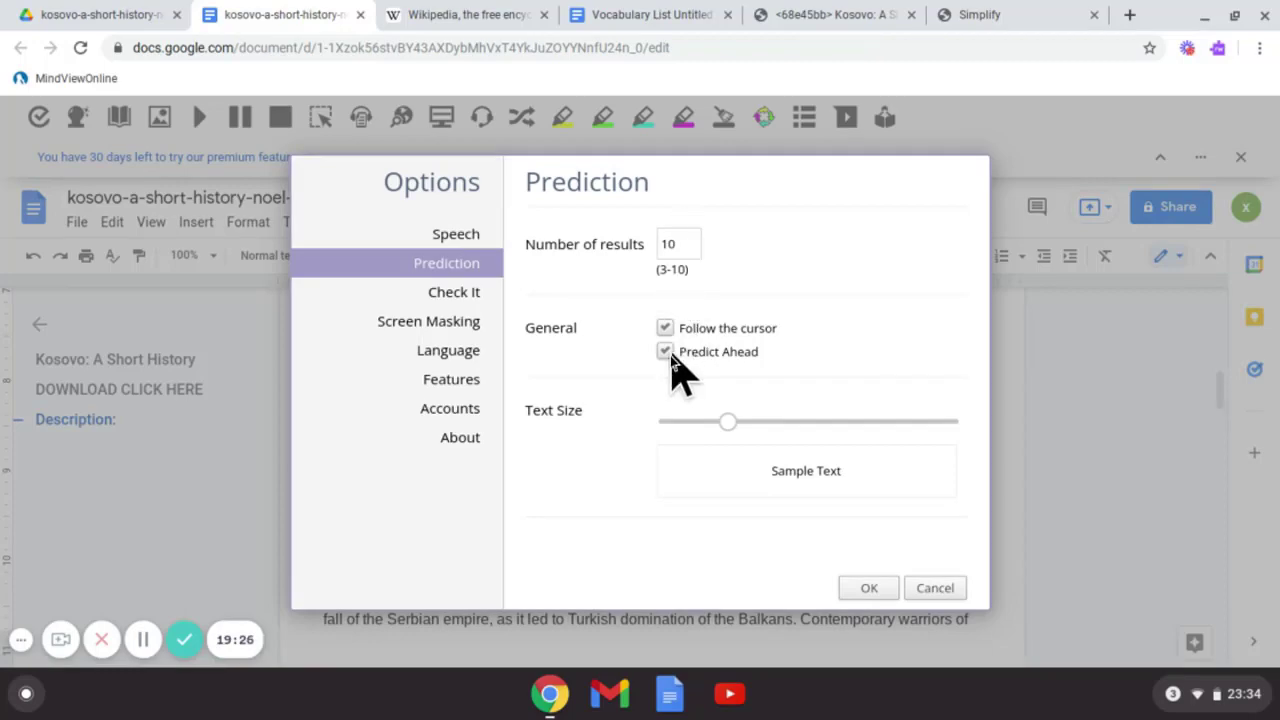
click(869, 589)
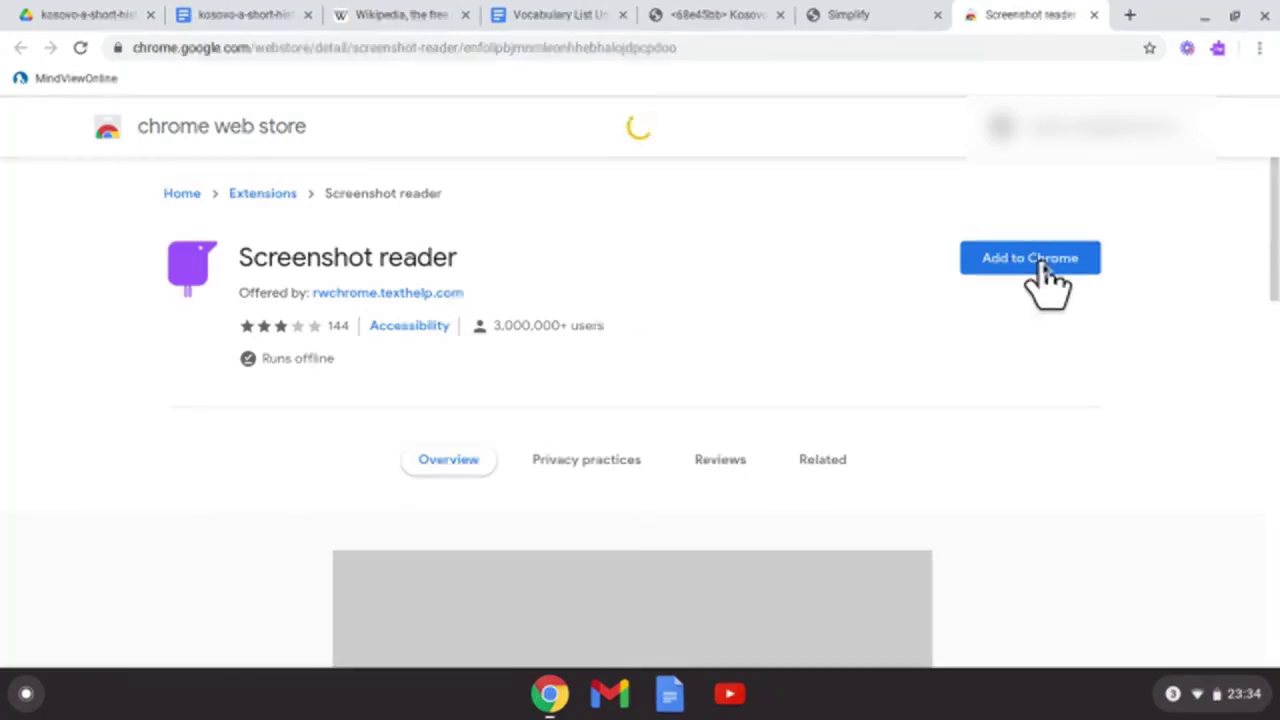
Add the Screenshot reader extension to Chrome from its Chrome Web Store page and approve its permissions.
click(1042, 265)
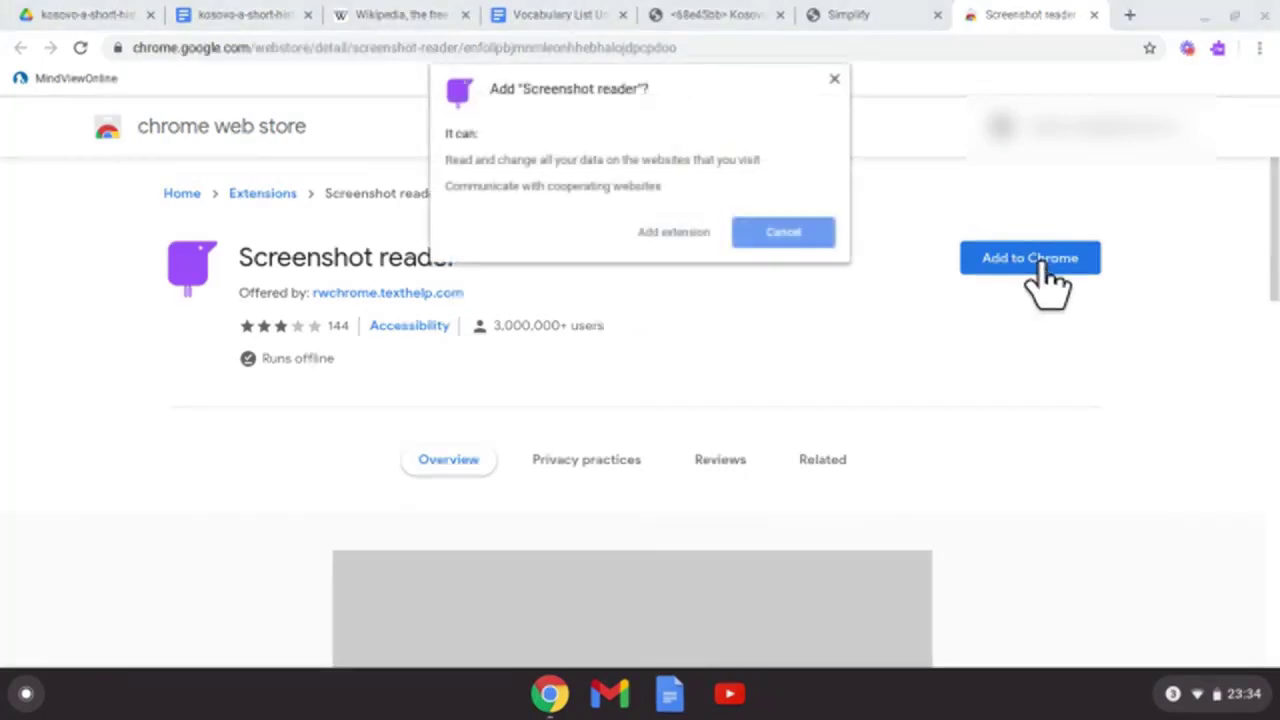
click(698, 236)
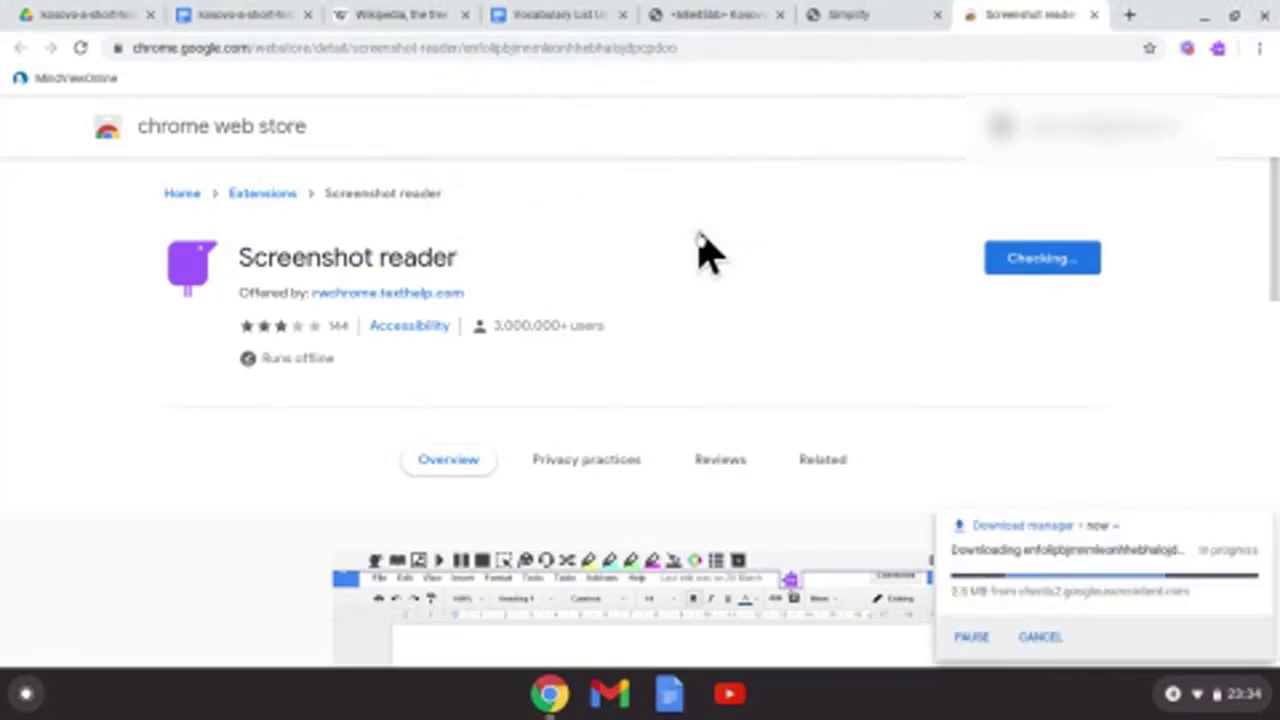